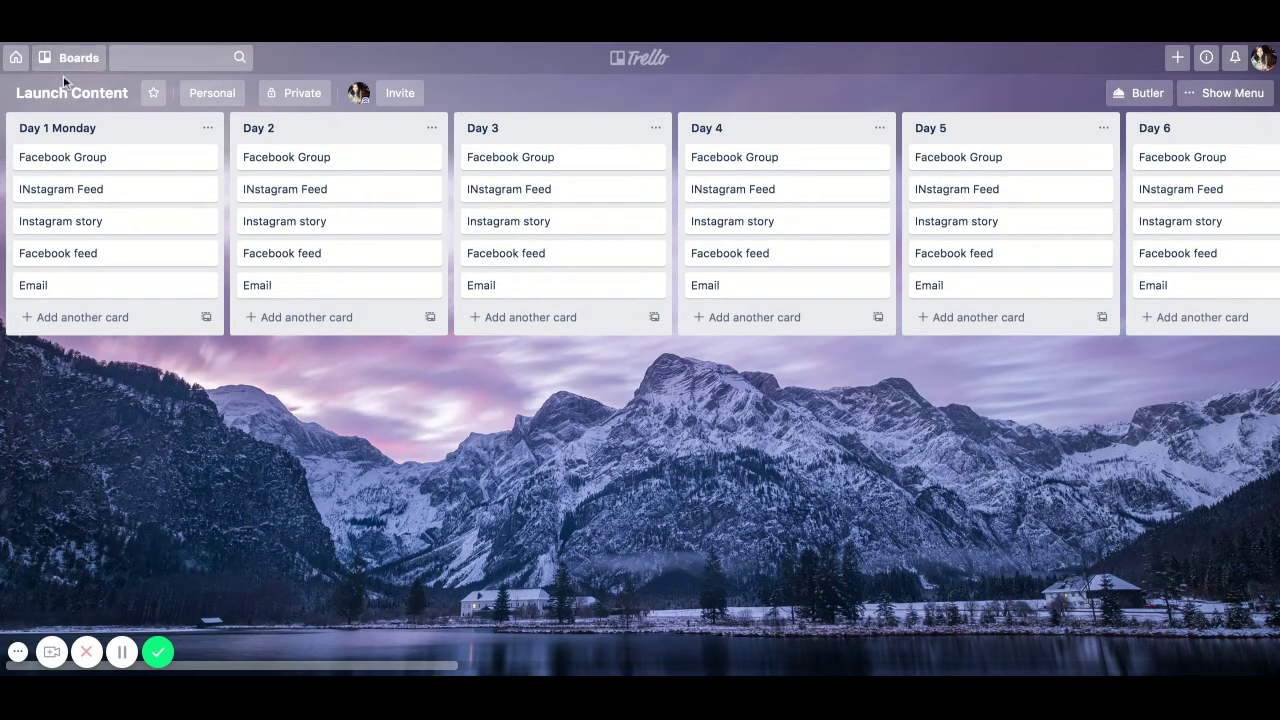
# - Create a new board titled "Demo" in the Business Automation Lab team with team visibility
pyautogui.click(84, 60)
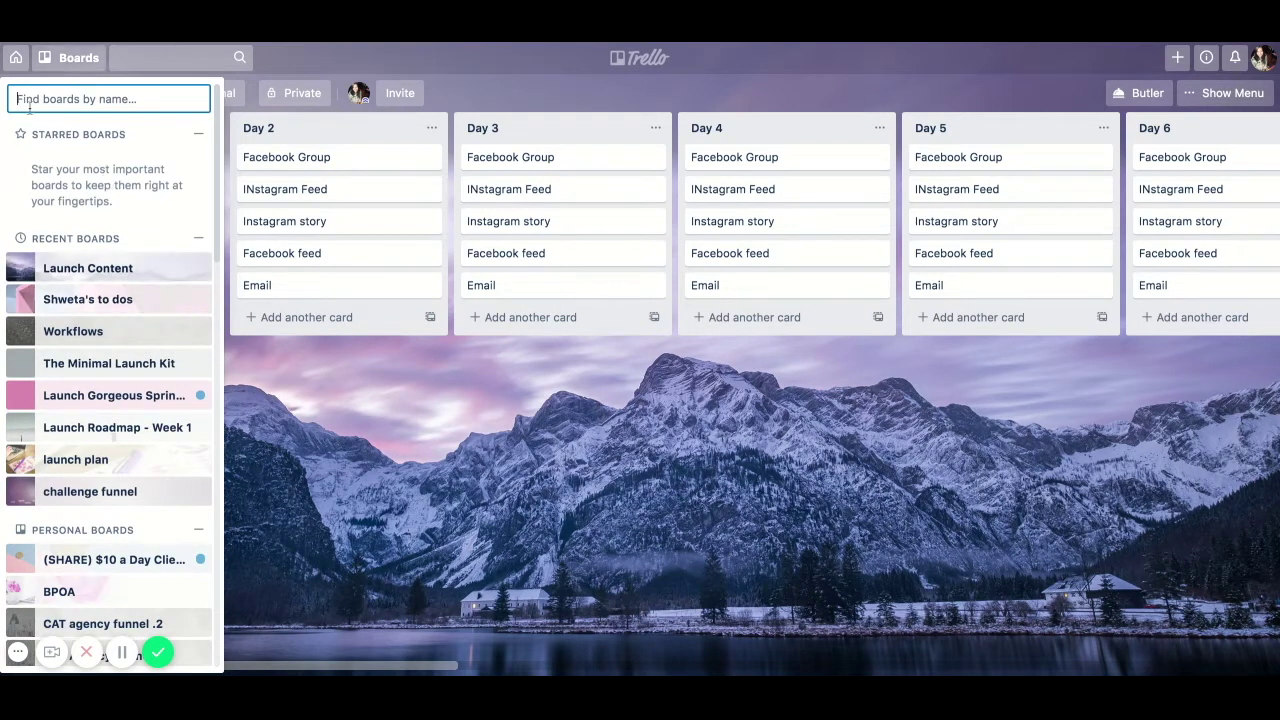
pyautogui.click(575, 94)
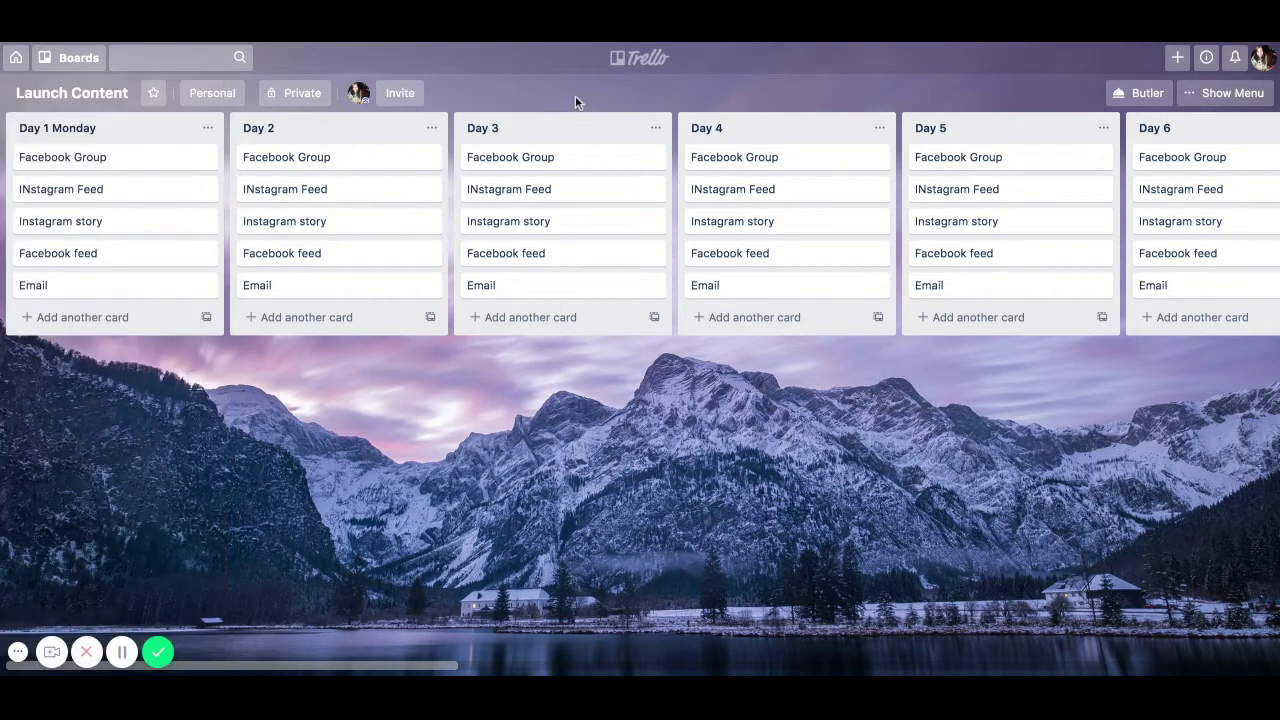
pyautogui.click(1178, 60)
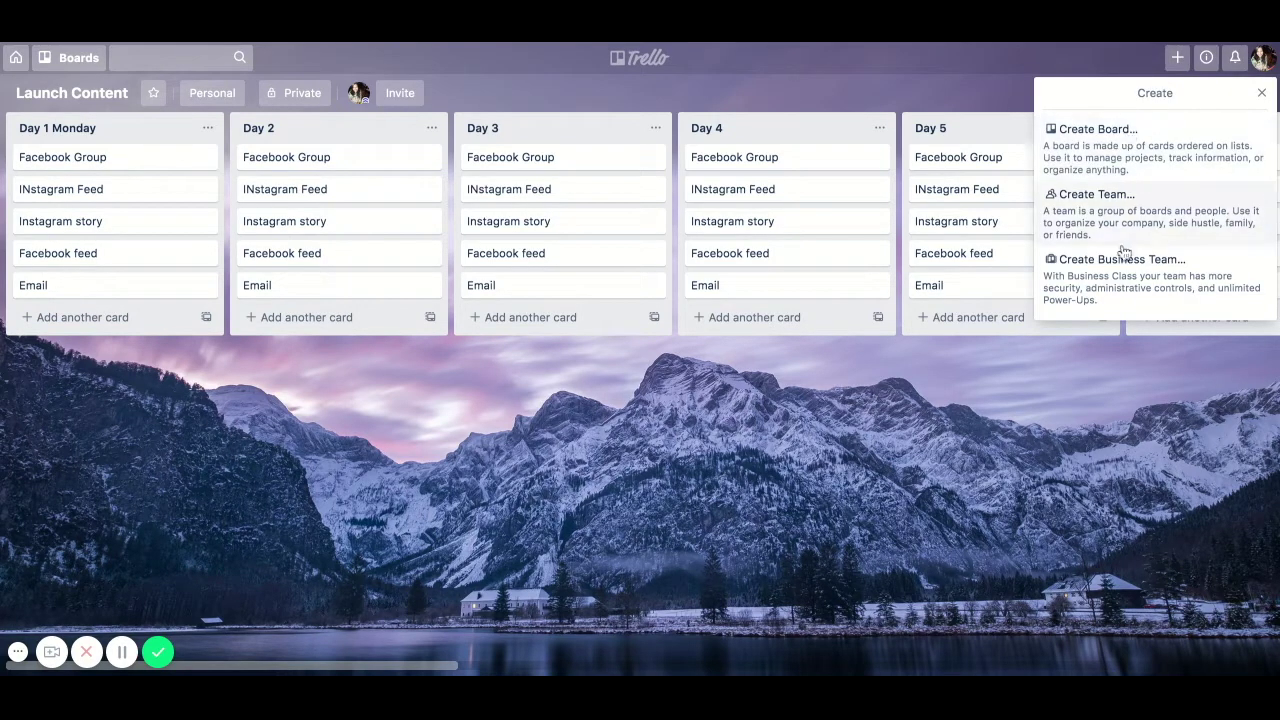
pyautogui.click(1132, 132)
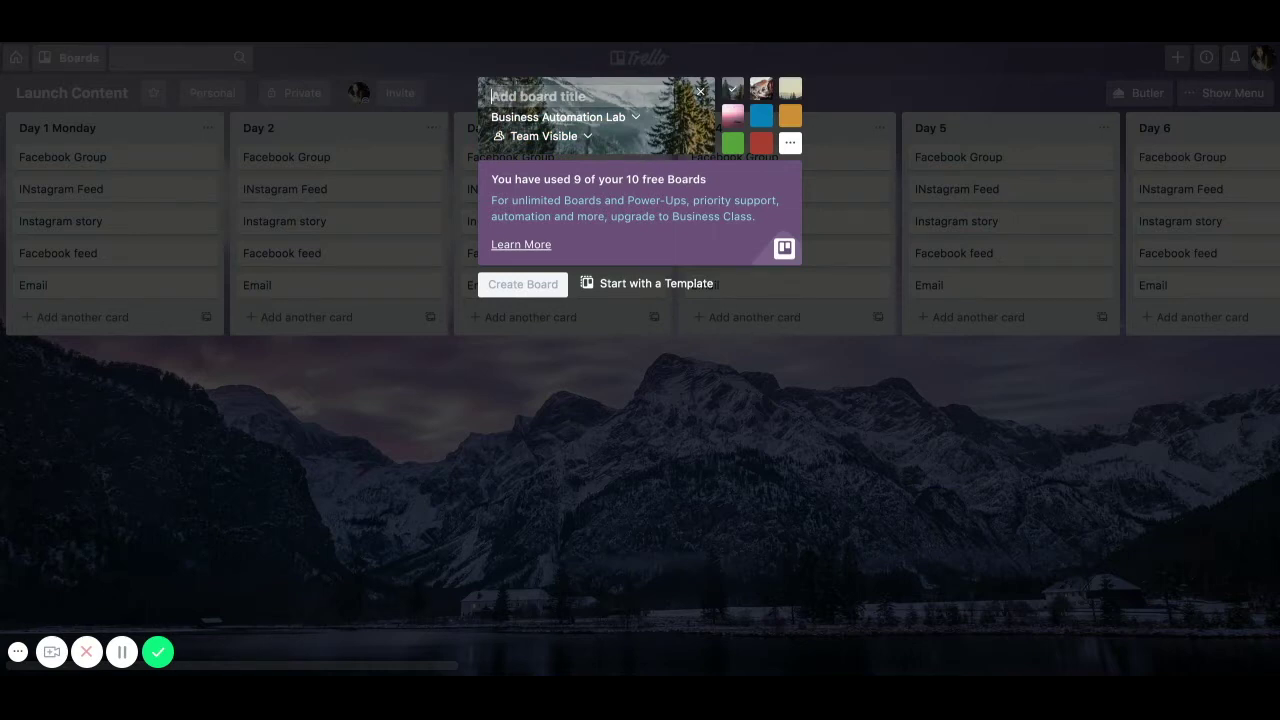
pyautogui.write('Demo')
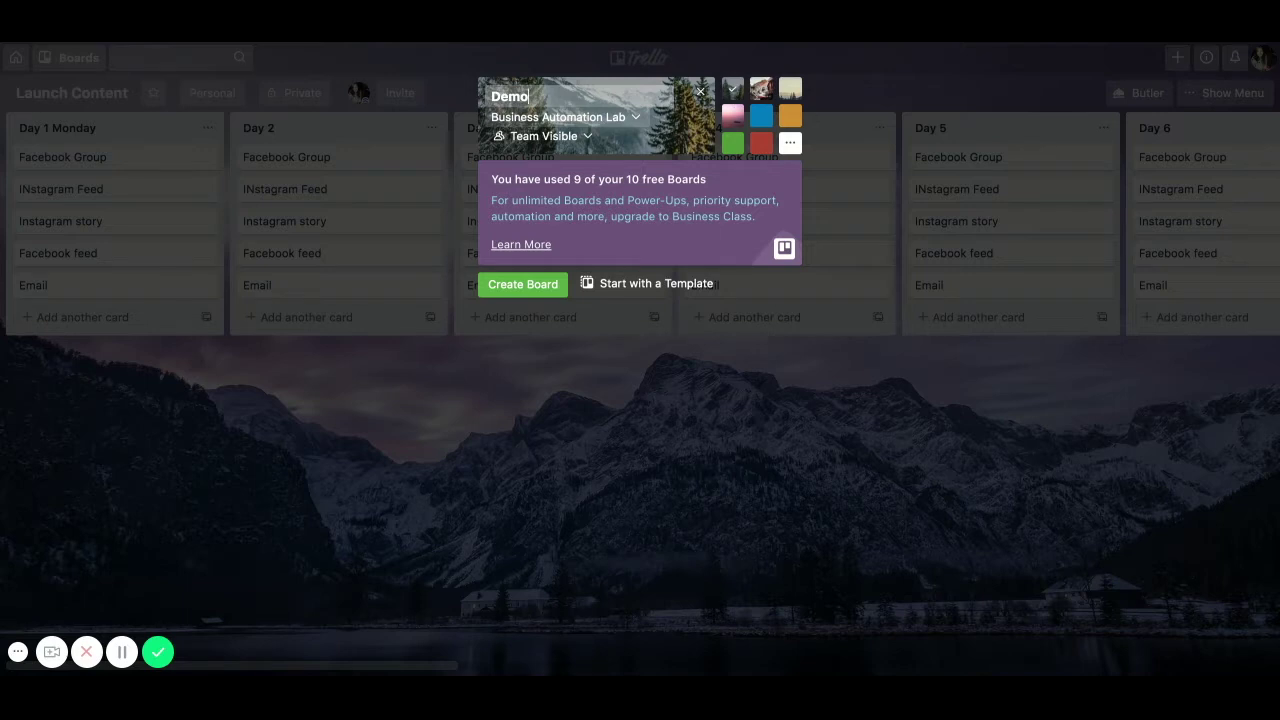
pyautogui.click(635, 117)
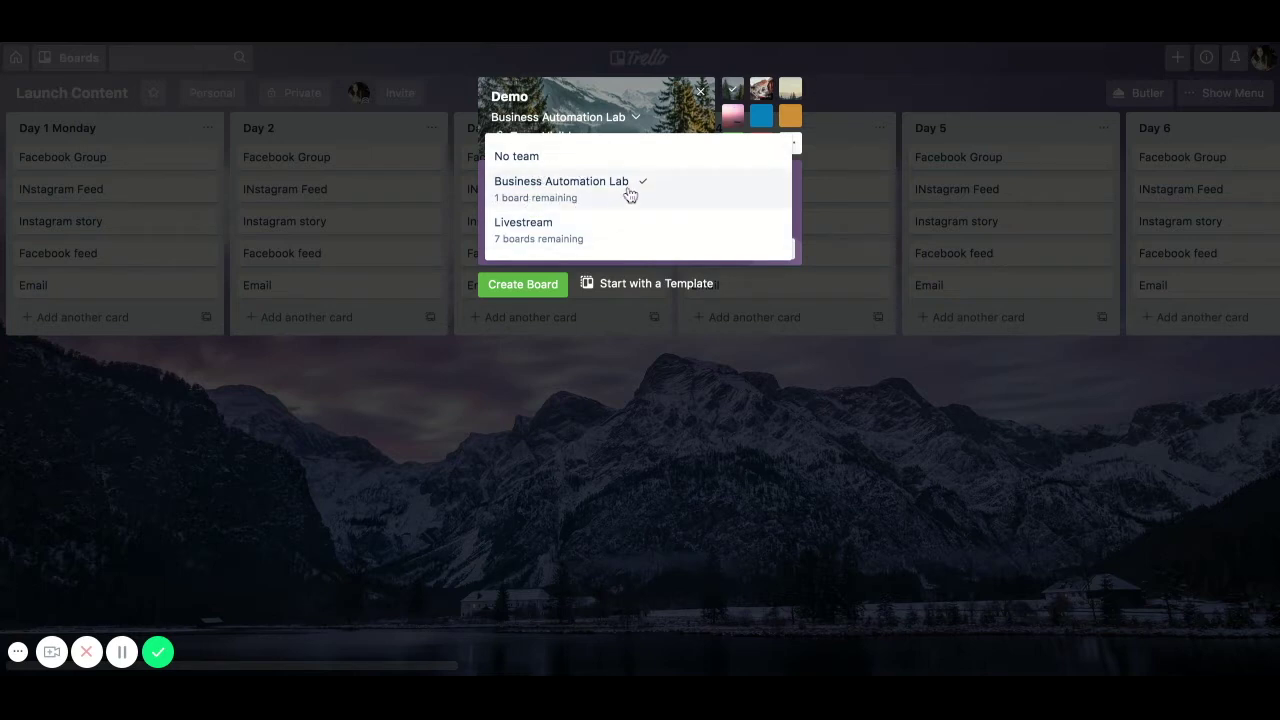
pyautogui.click(637, 128)
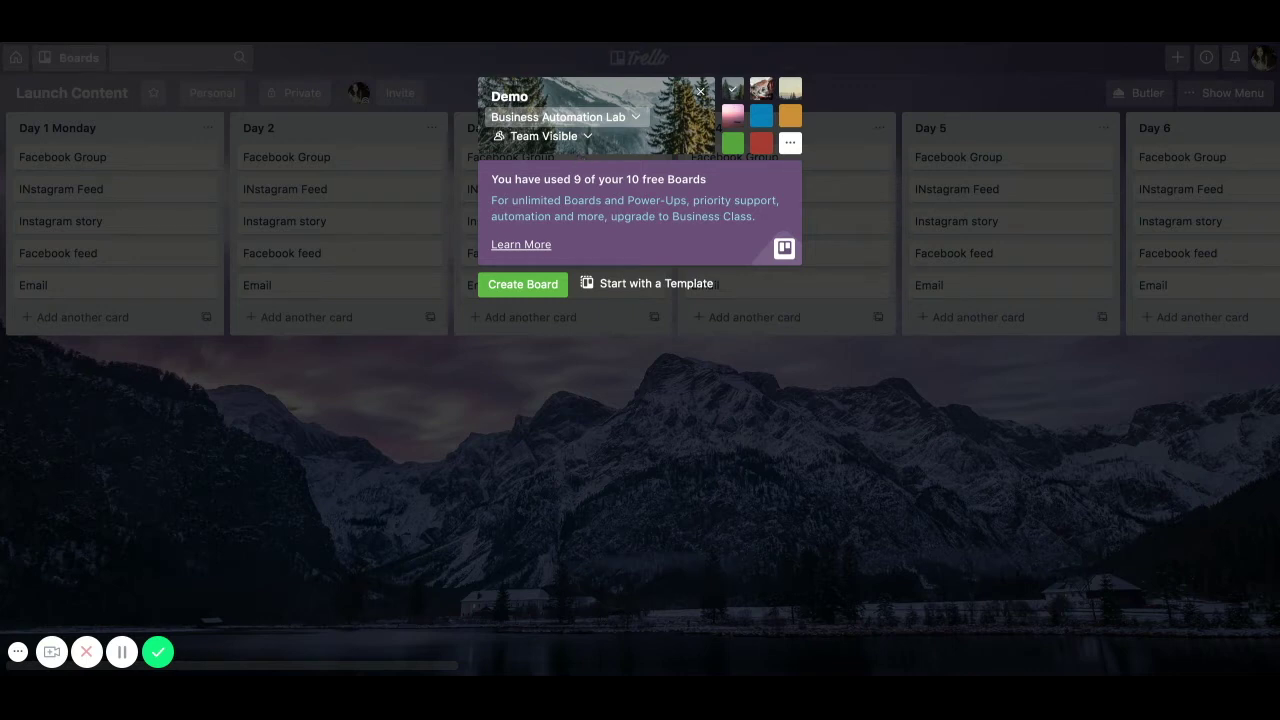
pyautogui.click(516, 288)
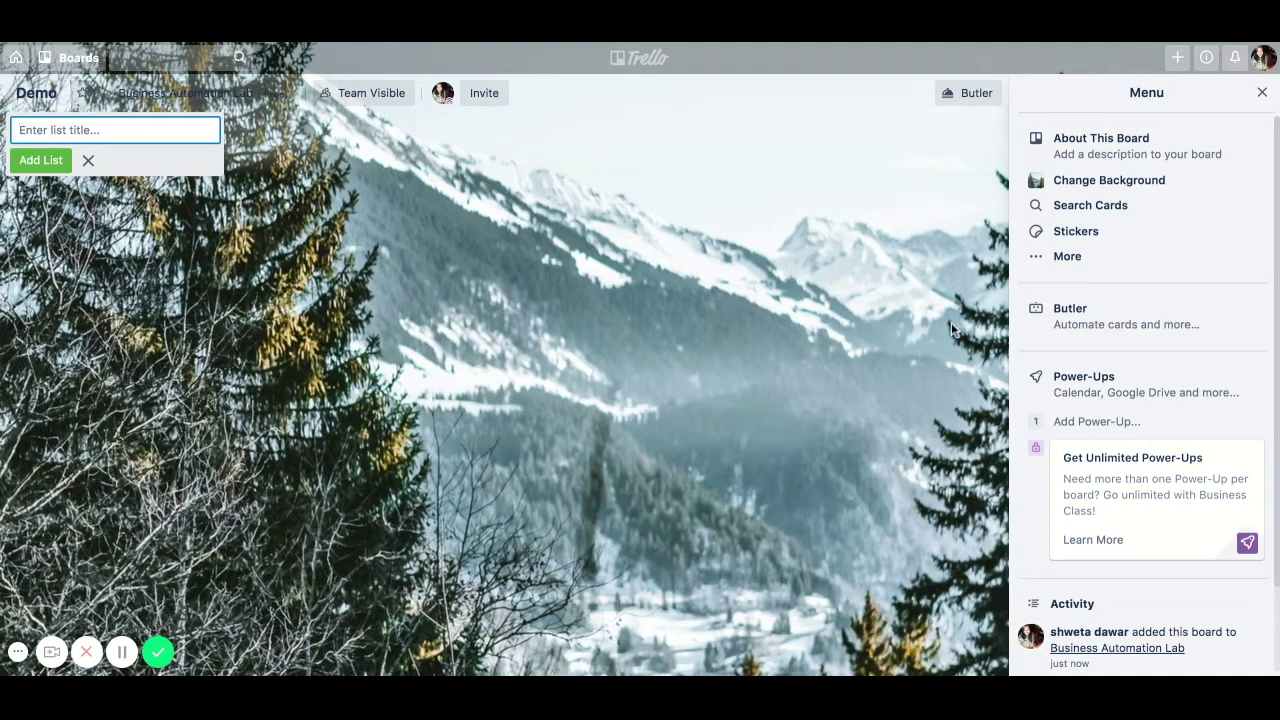
# - Try several solid colors for the Demo board's background, settle on grey, and close the board menu
pyautogui.click(1098, 185)
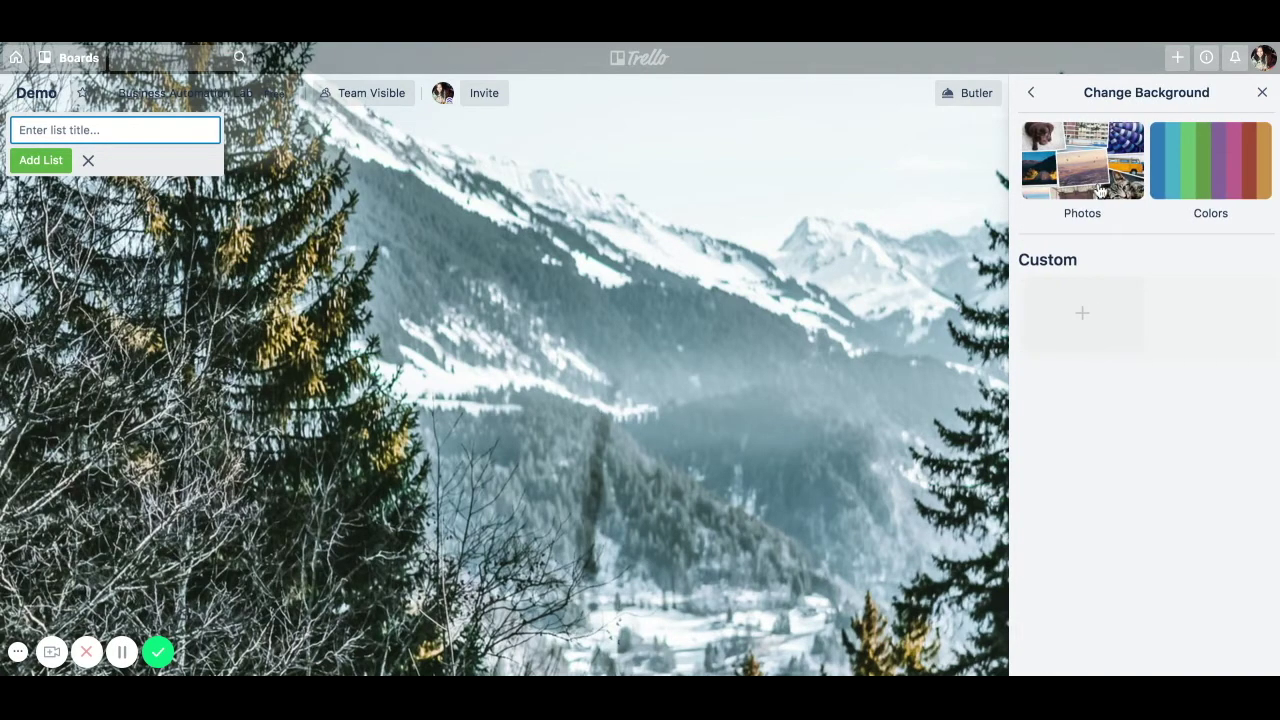
pyautogui.click(1237, 197)
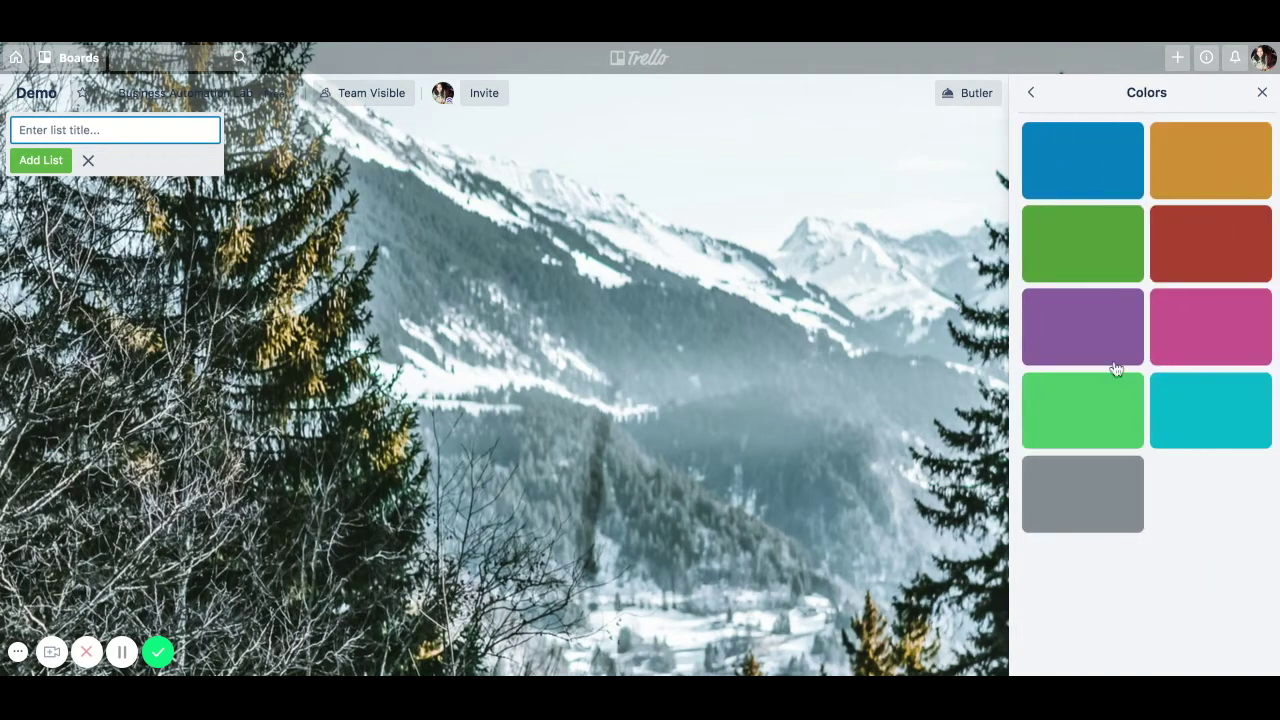
pyautogui.click(1170, 430)
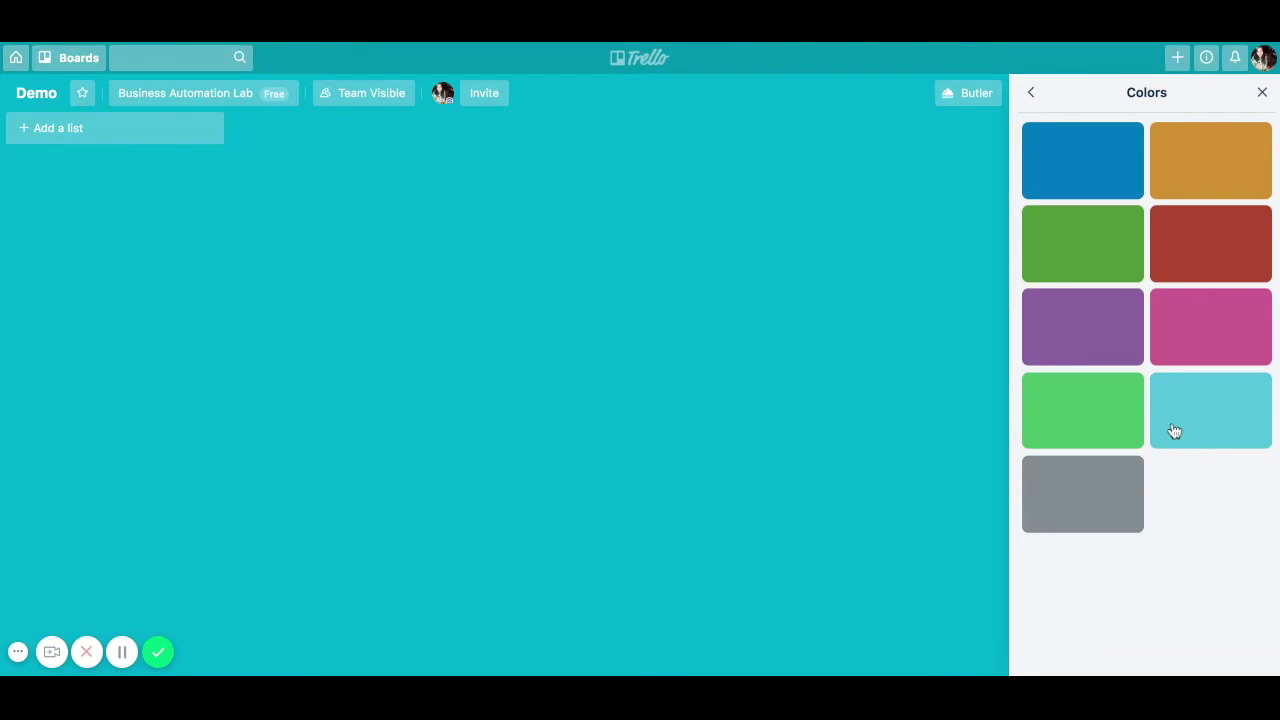
pyautogui.click(1186, 157)
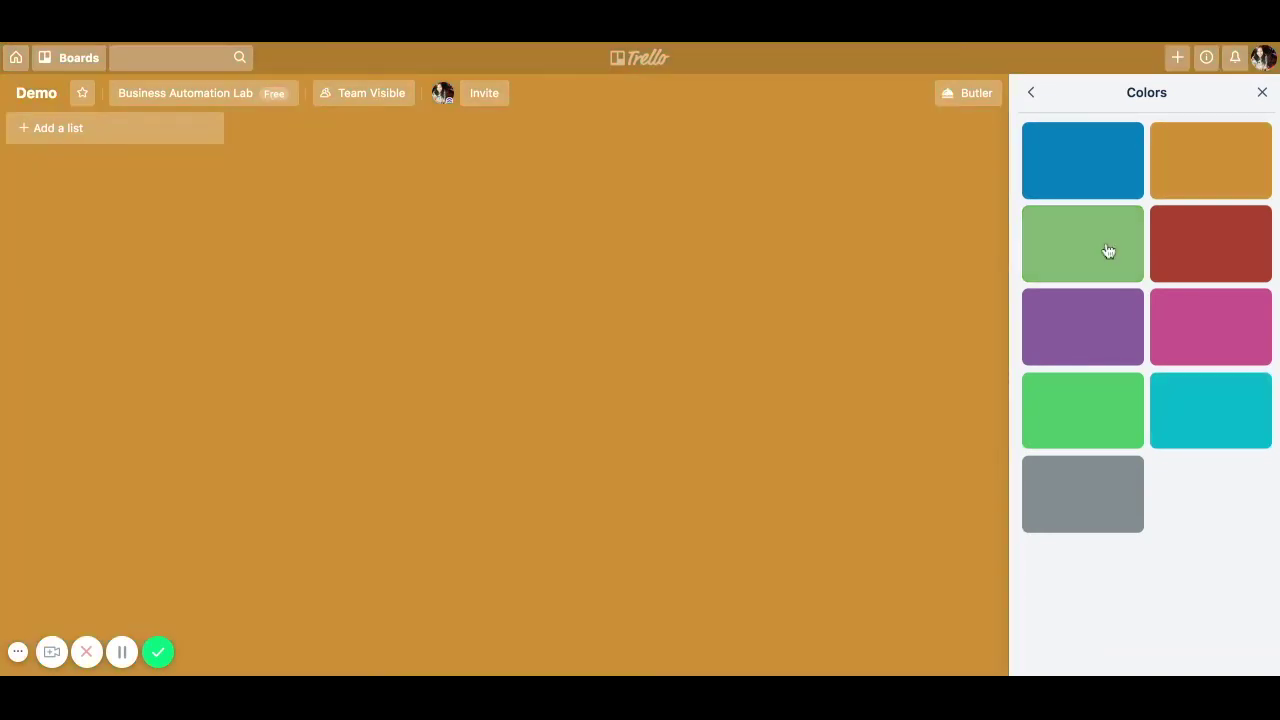
pyautogui.click(1088, 185)
pyautogui.click(1082, 518)
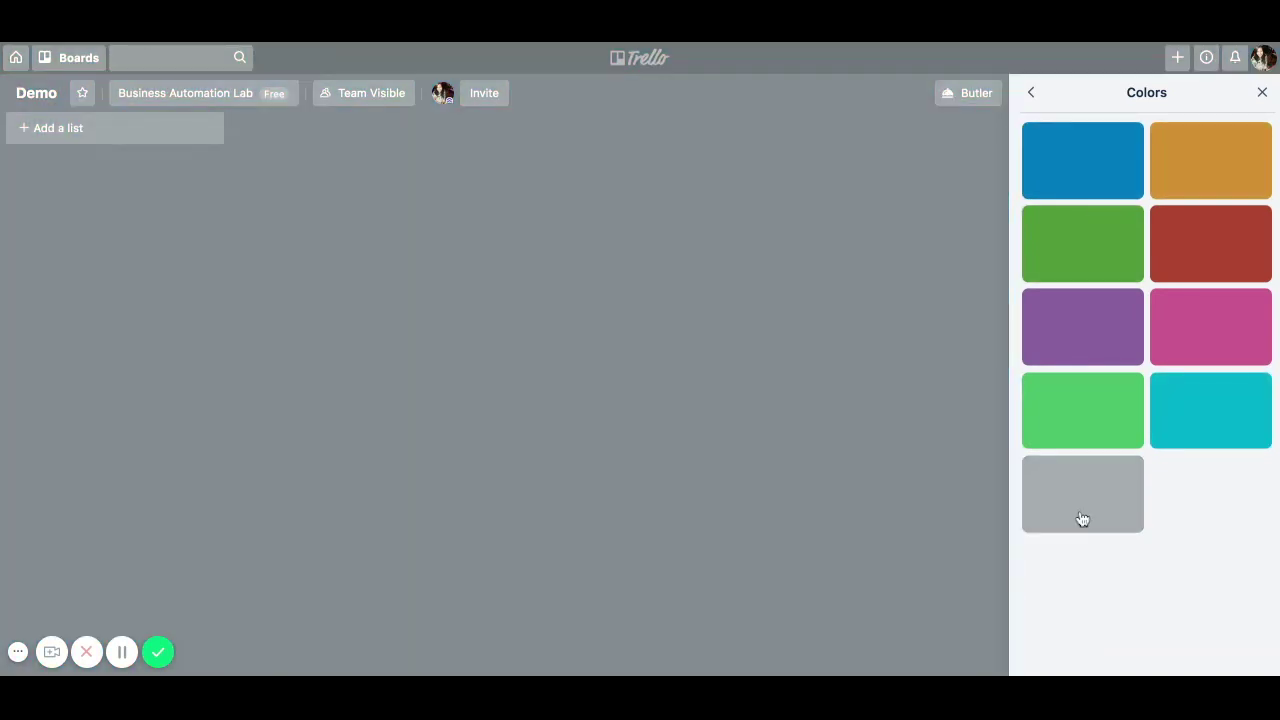
pyautogui.click(1262, 93)
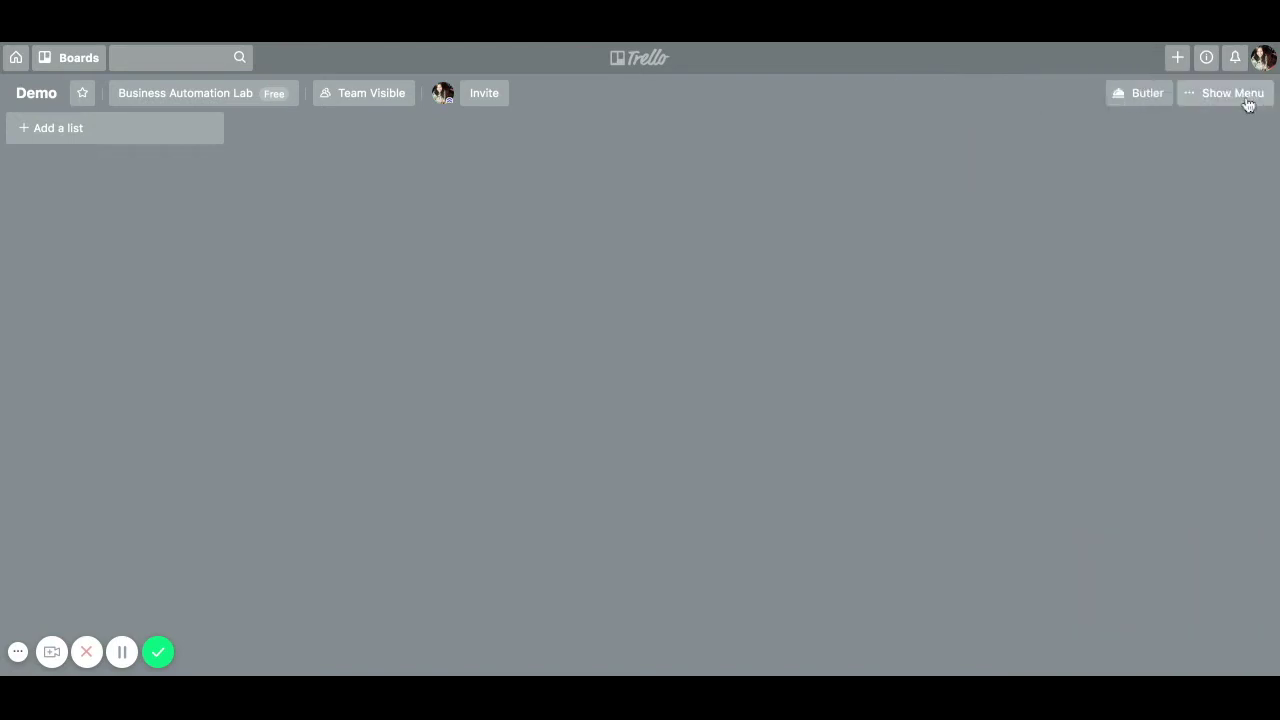
# - Look at the custom background choices and the board's additional options, including its shareable link
pyautogui.click(1232, 93)
pyautogui.click(1030, 98)
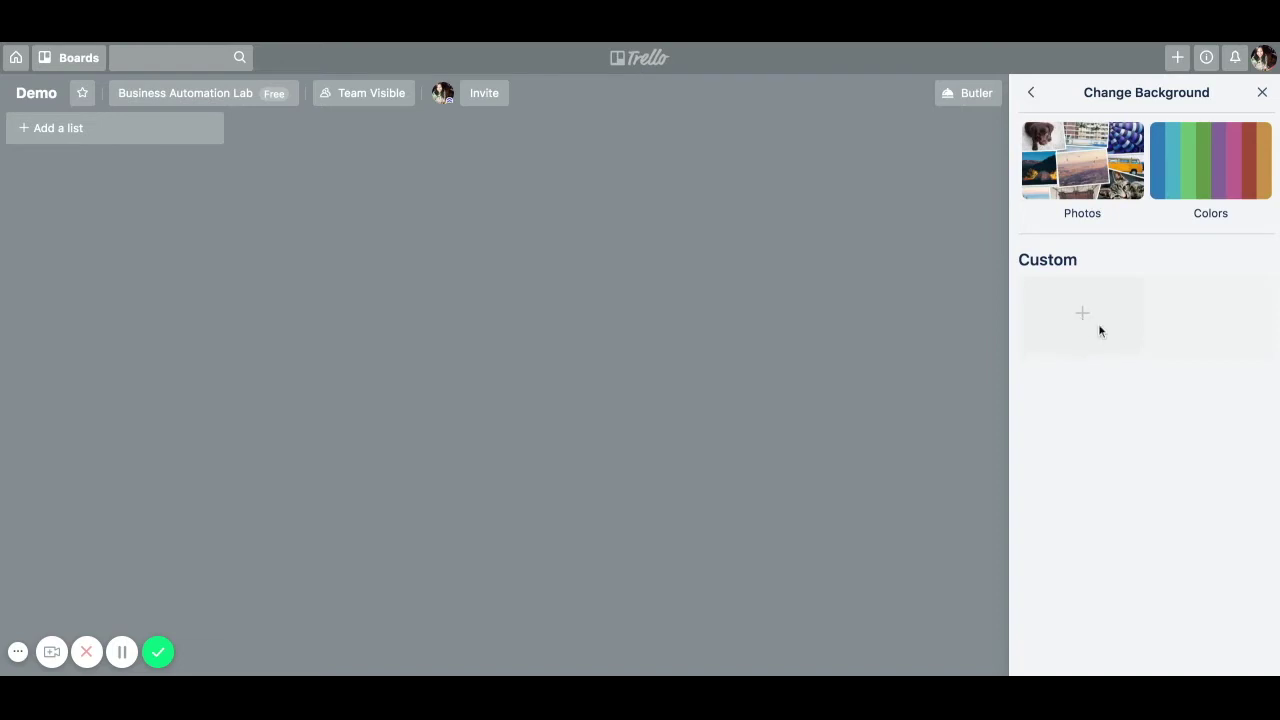
pyautogui.click(1031, 93)
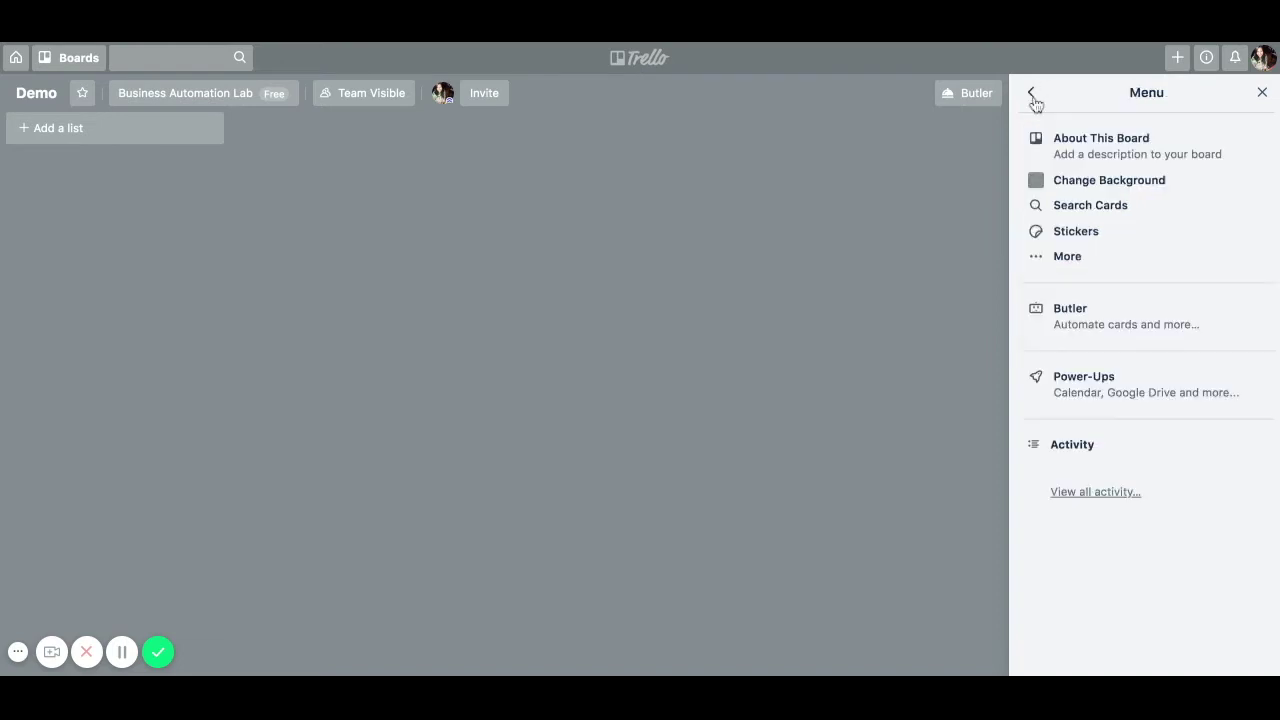
pyautogui.click(1064, 262)
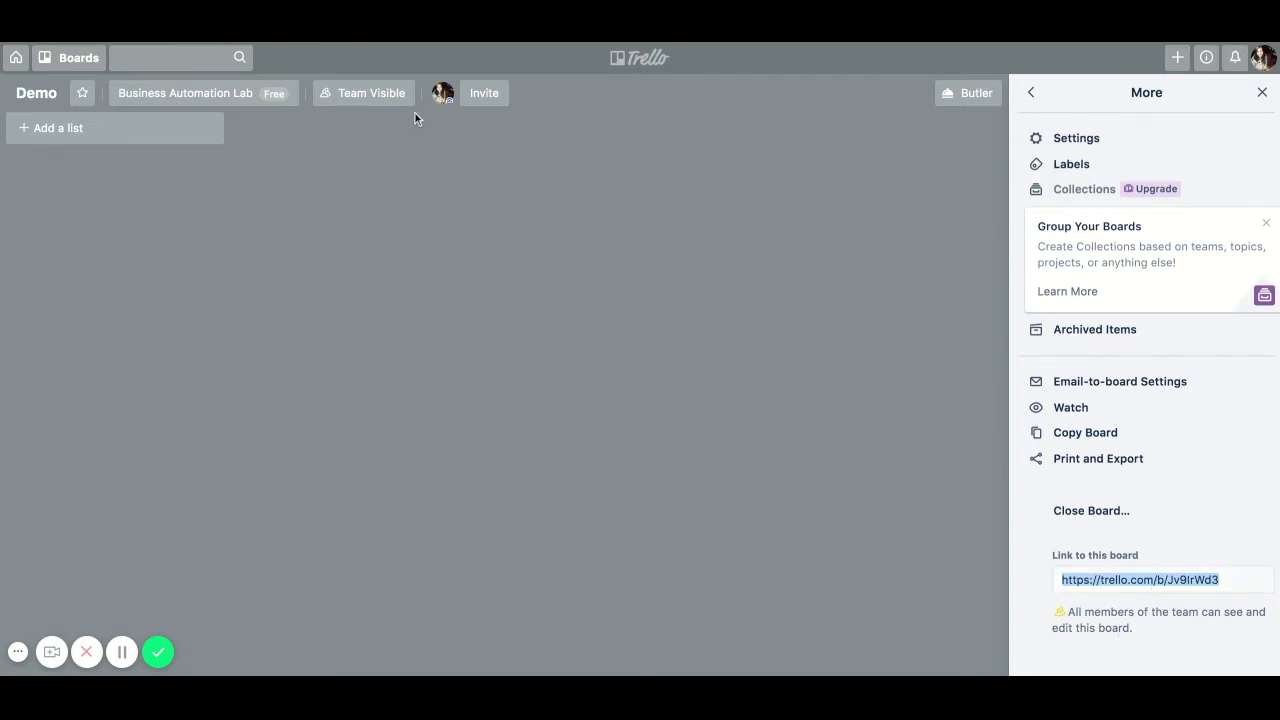
# - Examine the Demo board's visibility options and its invitation form without changing anything
pyautogui.click(370, 93)
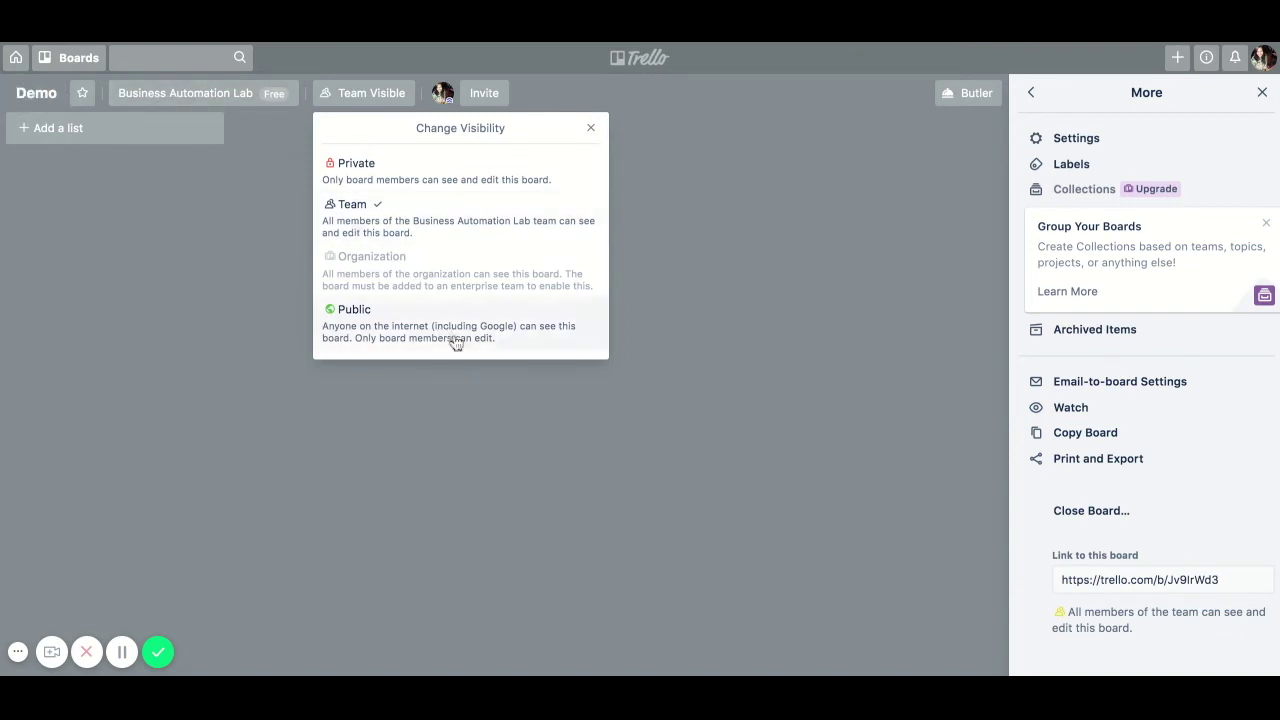
pyautogui.click(741, 361)
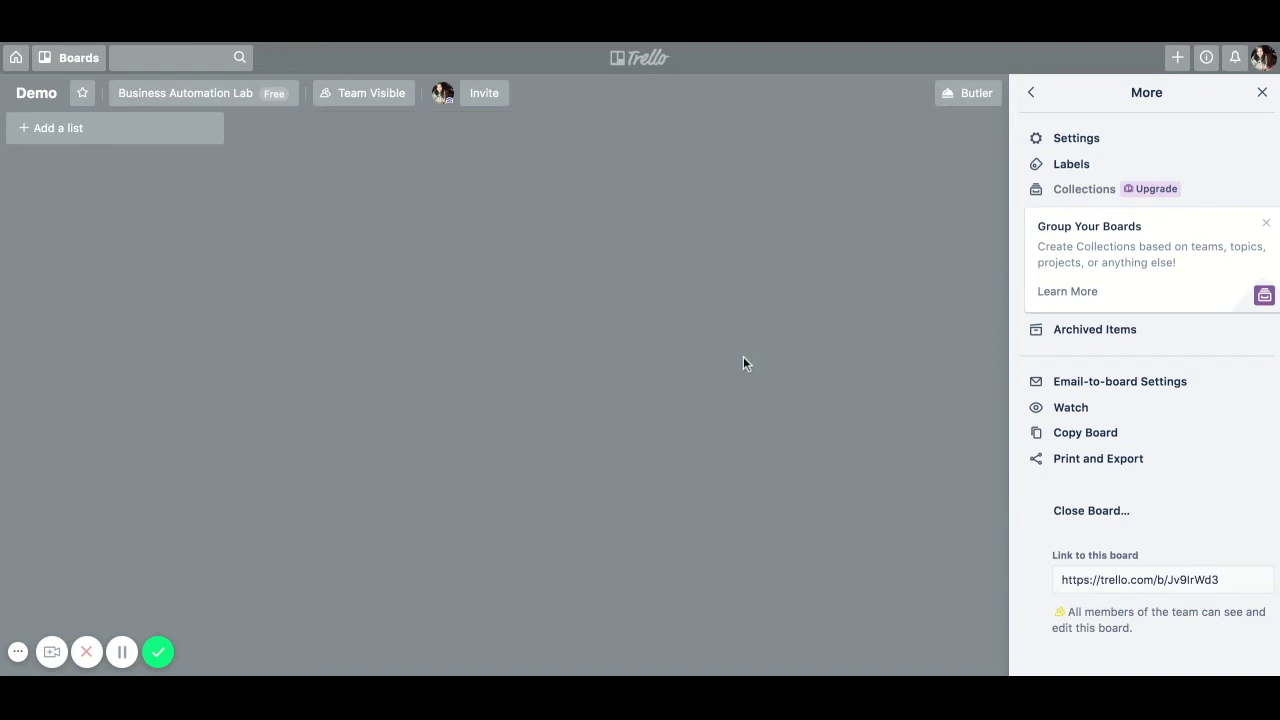
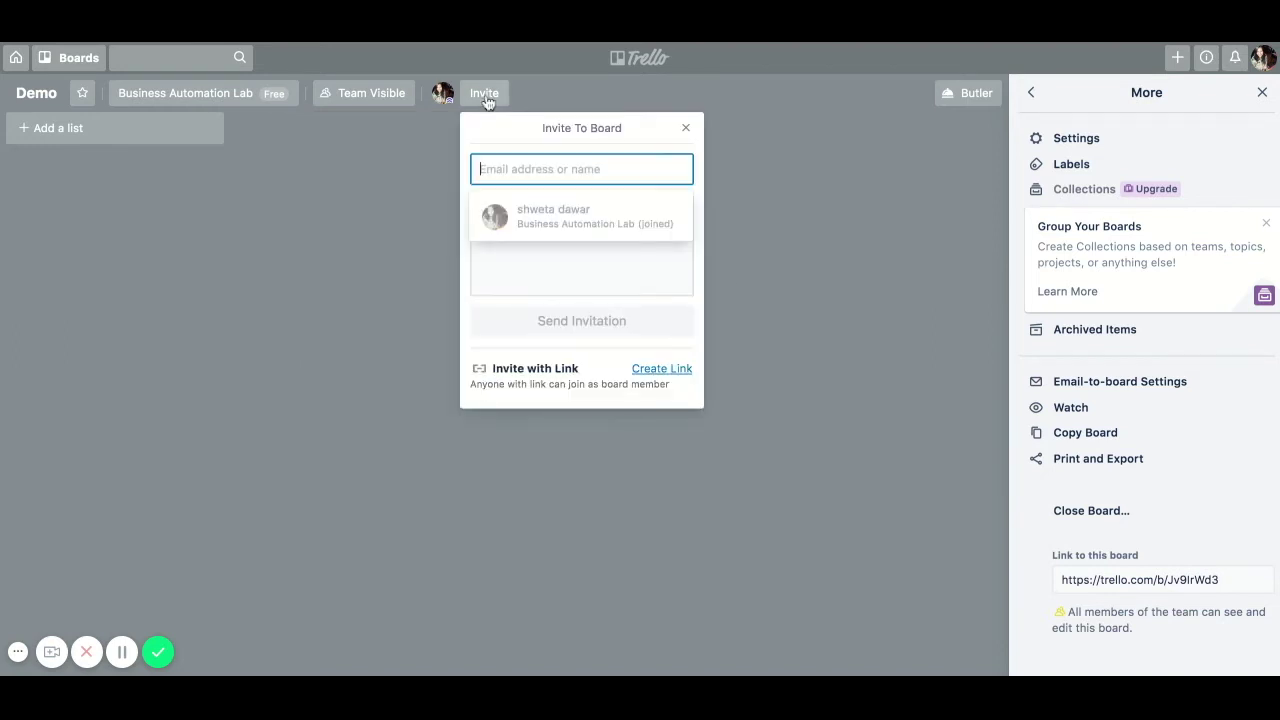
pyautogui.click(355, 249)
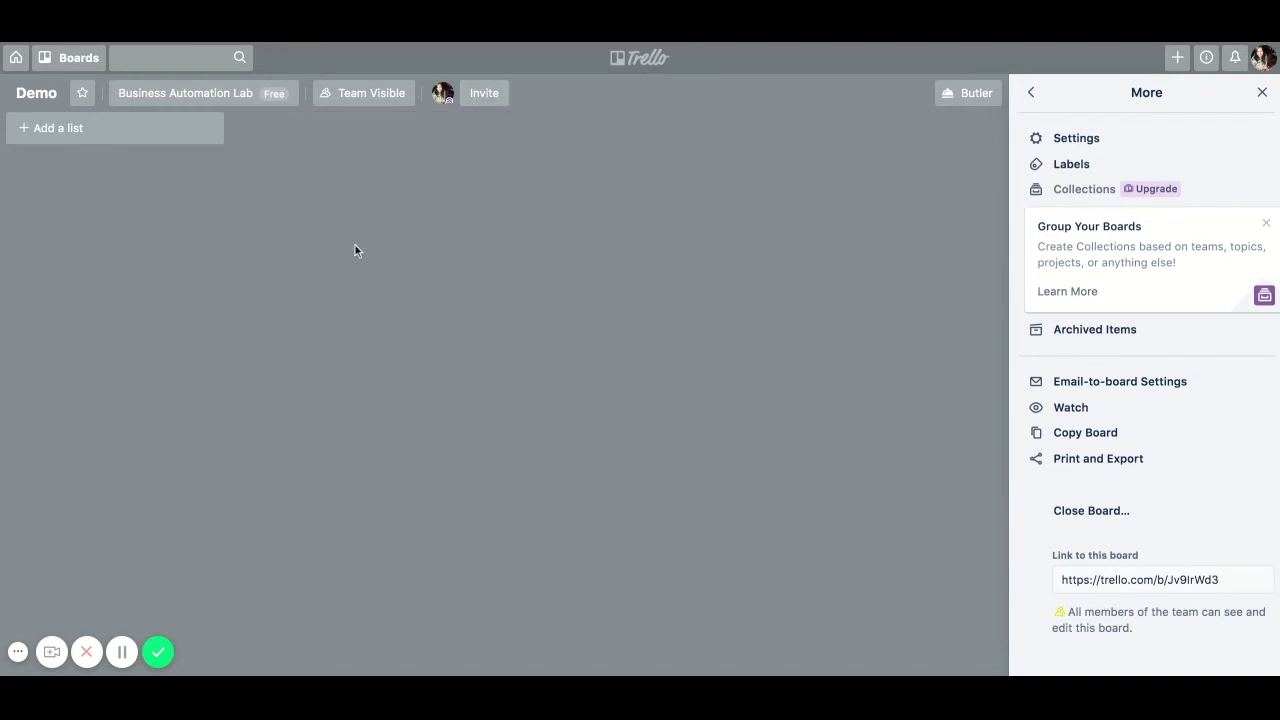
pyautogui.click(489, 100)
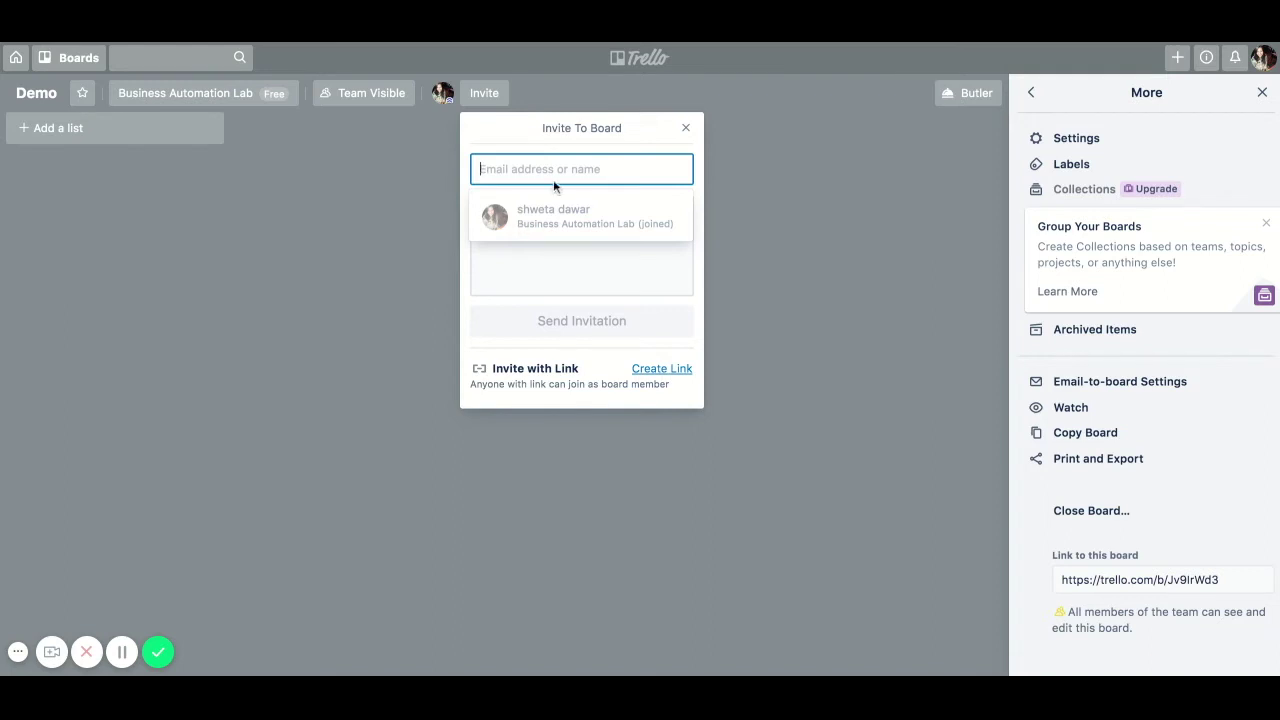
pyautogui.click(835, 280)
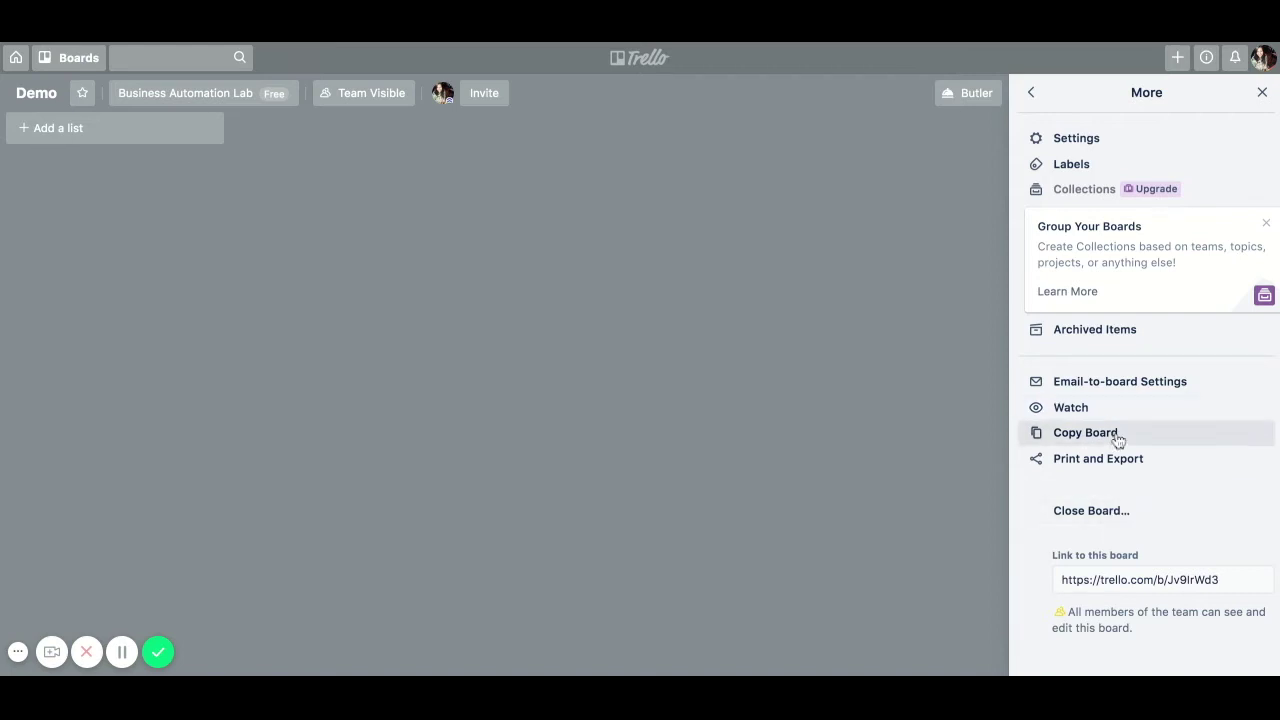
# - Look over the board's team, cover image and permission settings, and close the board menu
pyautogui.click(1060, 138)
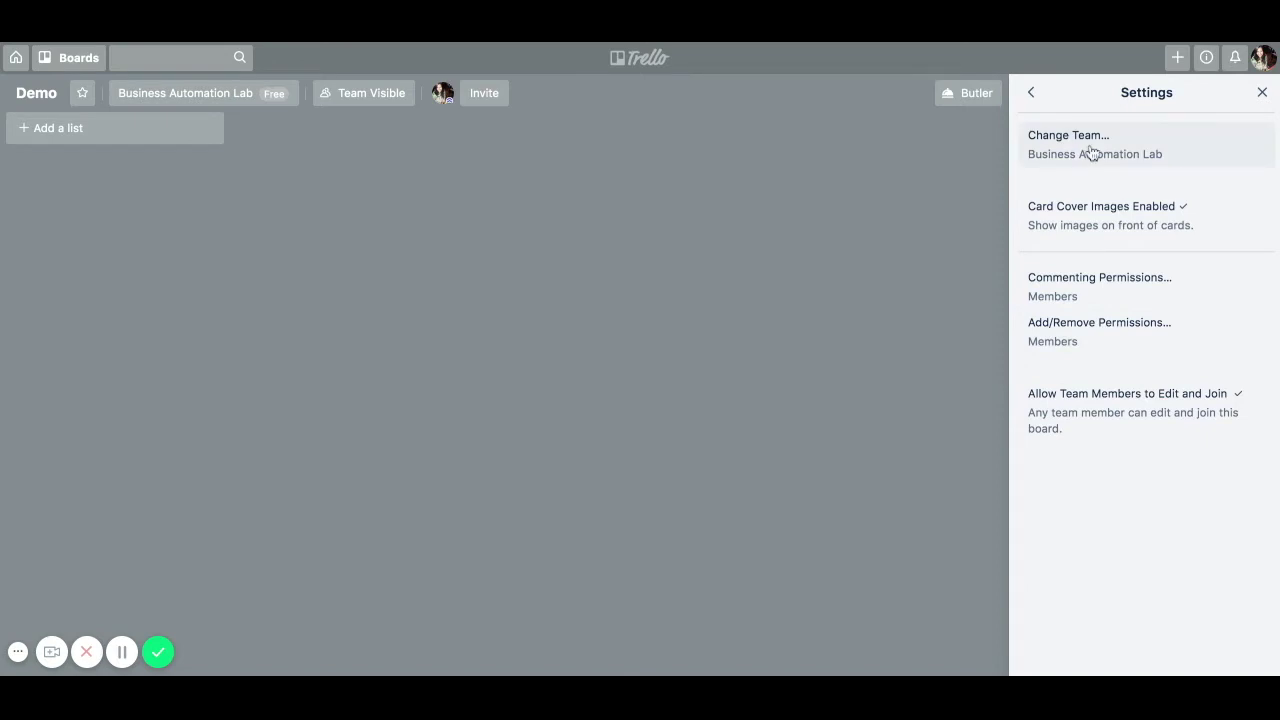
pyautogui.click(1034, 96)
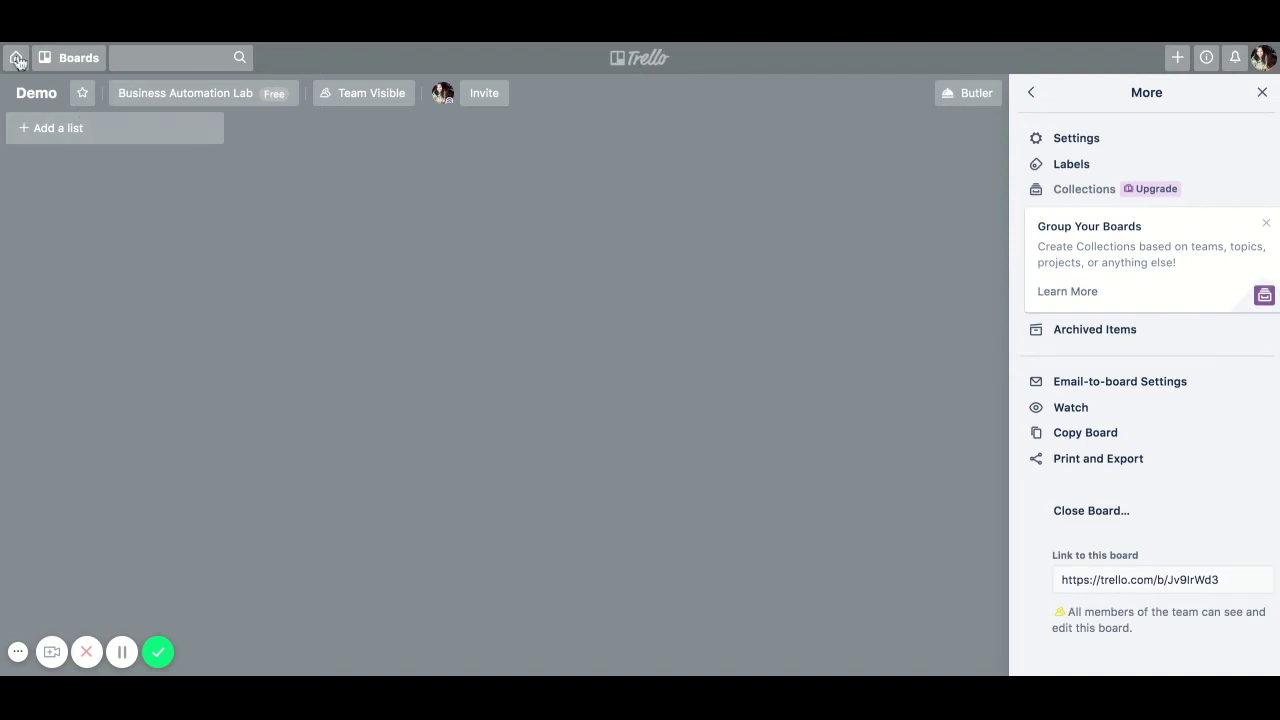
pyautogui.click(1261, 93)
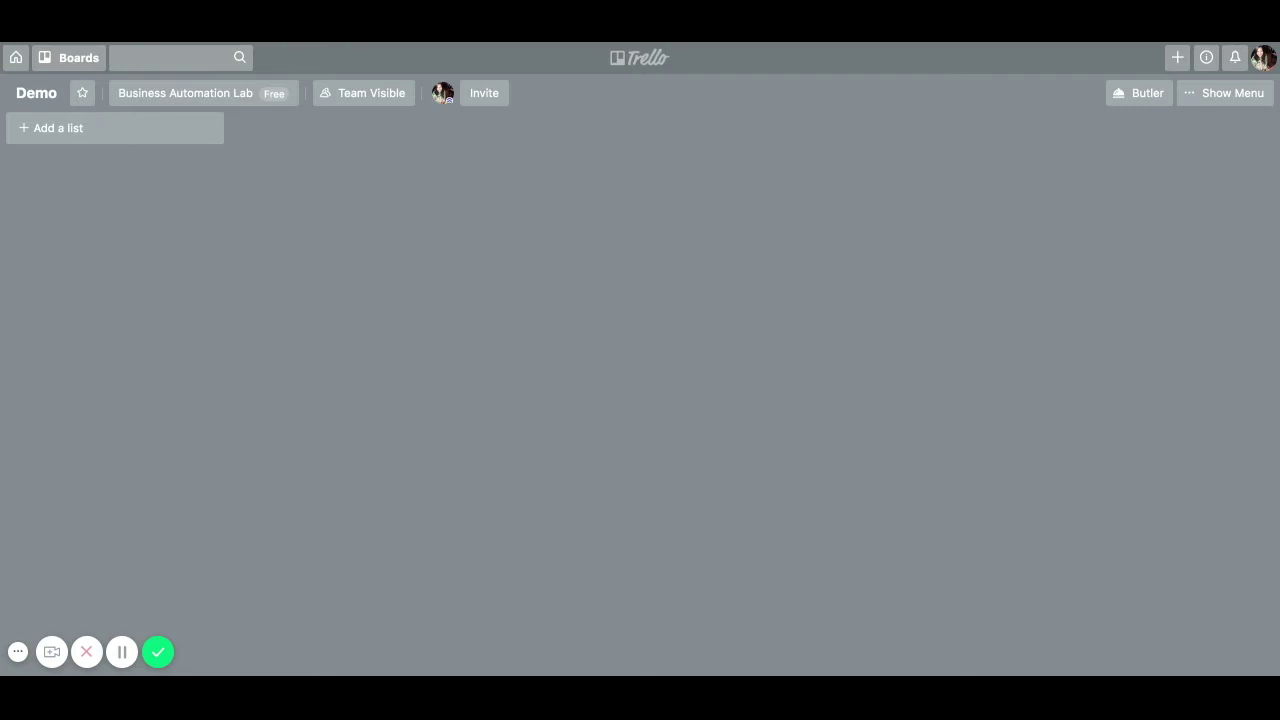
# - Add three lists to the Demo board titled "Monday", "Tuesday" and "Wednesday"
pyautogui.click(120, 138)
pyautogui.write('Monday')
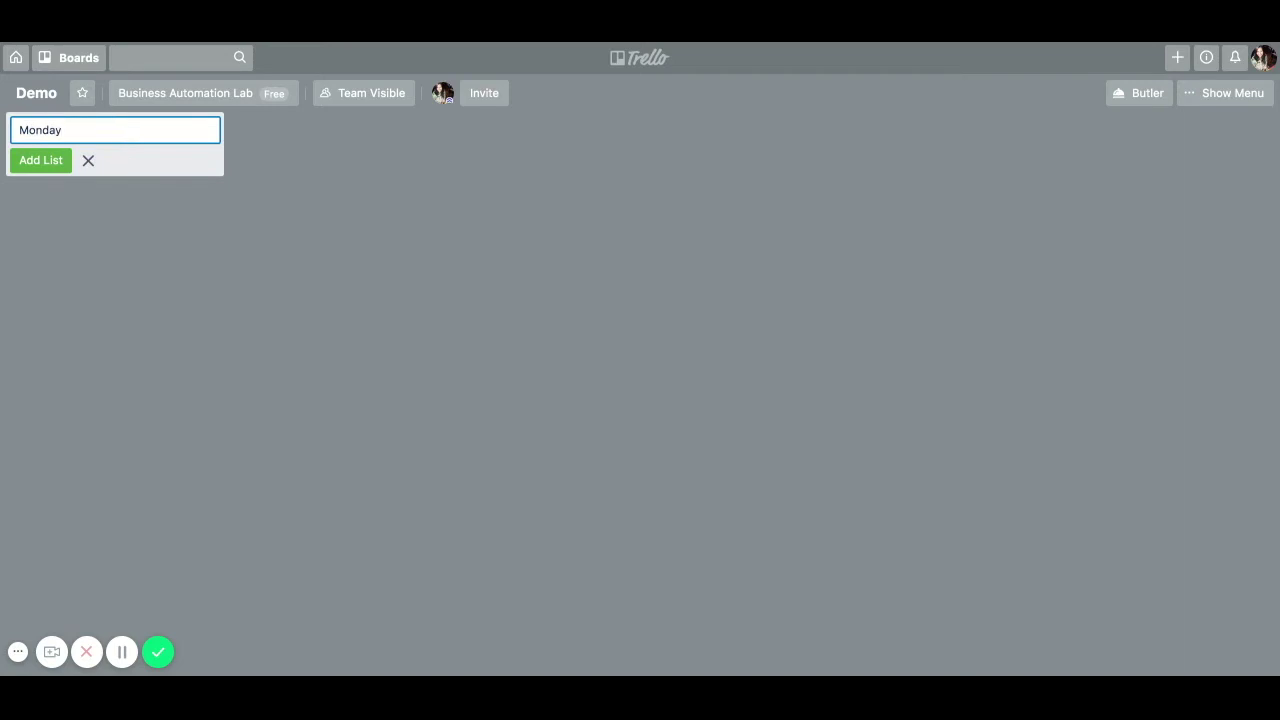
pyautogui.press('Return')
pyautogui.write('Tuesday')
pyautogui.press('Return')
pyautogui.write('Wednesay')
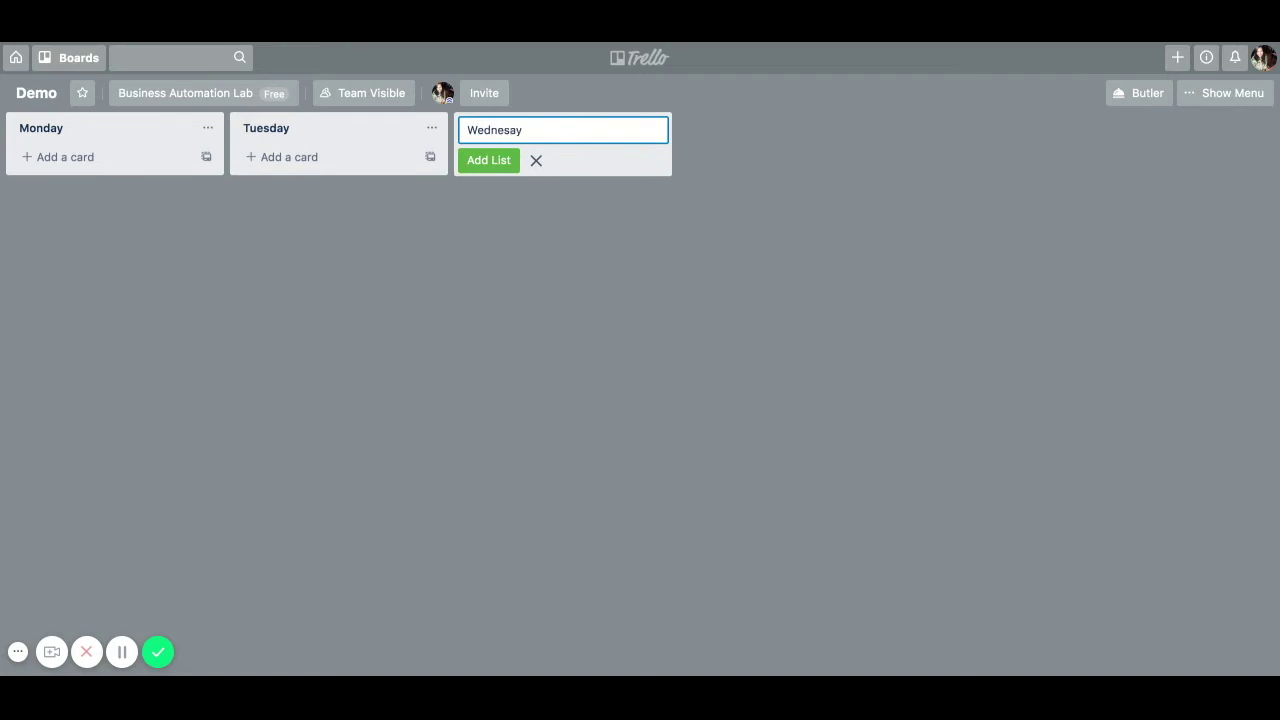
pyautogui.press('BackSpace')
pyautogui.press('BackSpace')
pyautogui.write('sday')
pyautogui.press('Return')
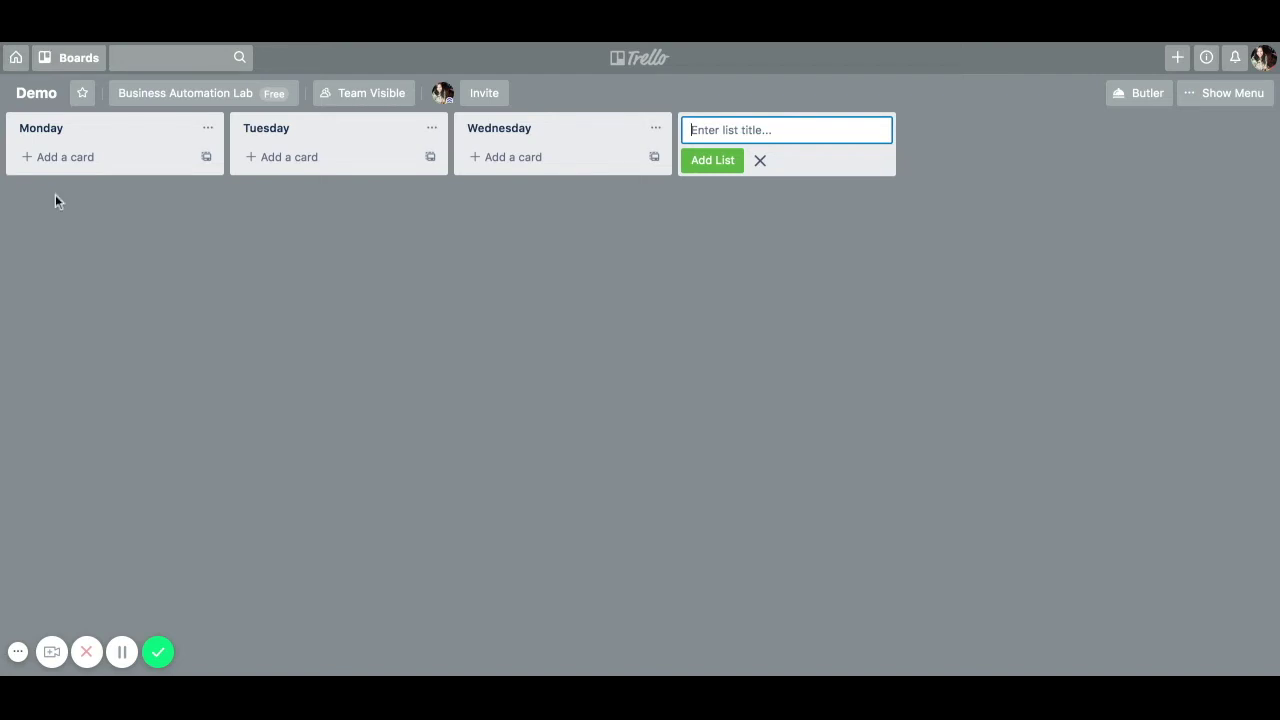
# - Add a card titled "Write a blog post" to the Monday list
pyautogui.click(66, 160)
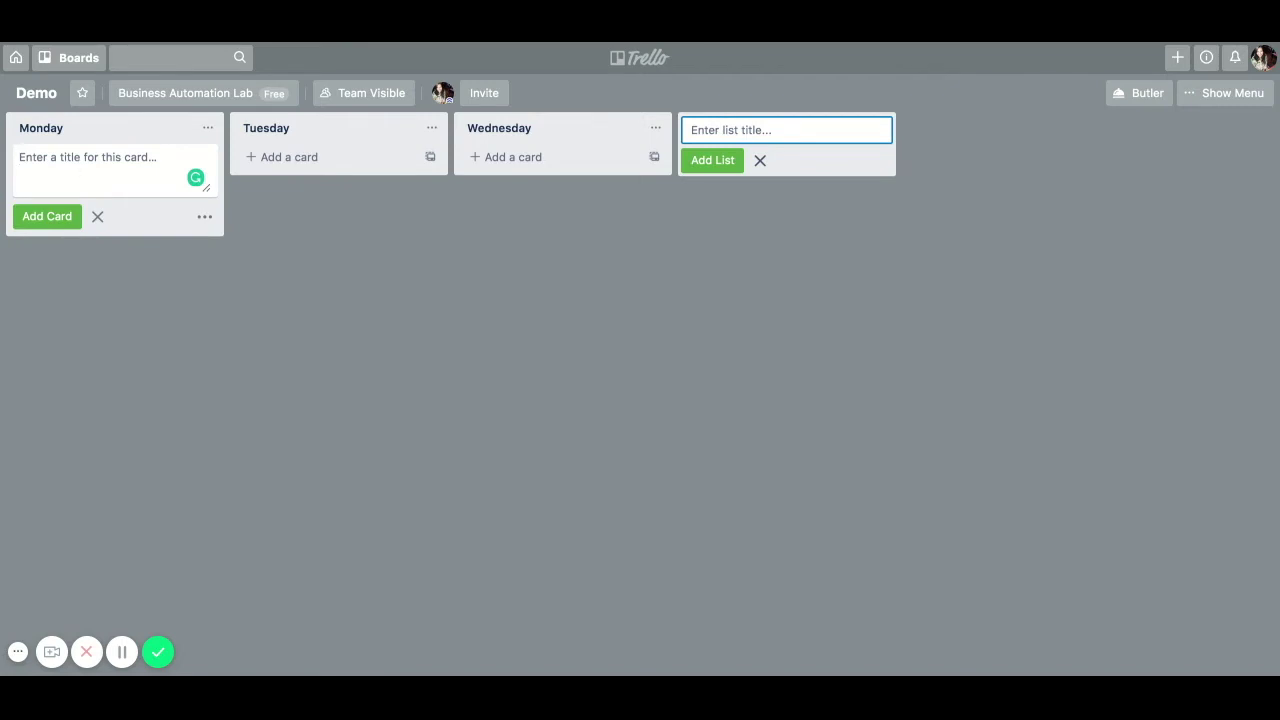
pyautogui.write('Write ')
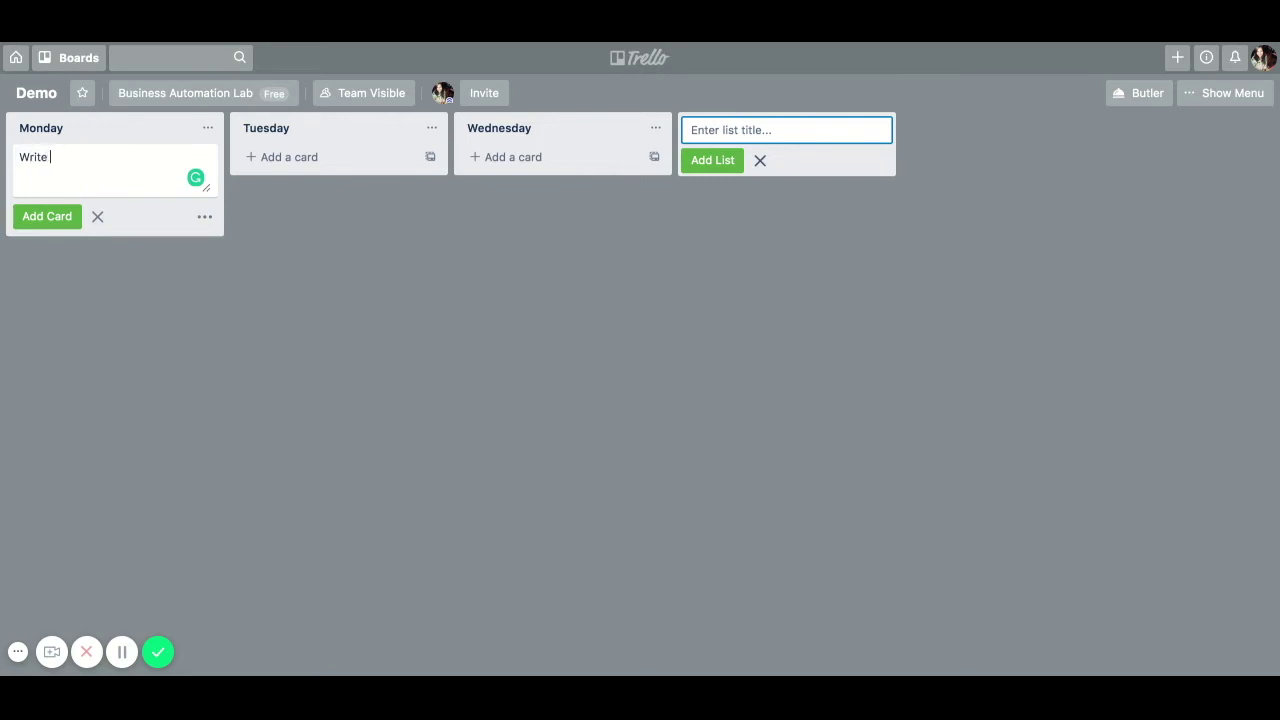
pyautogui.write('a blog post')
pyautogui.press('Return')
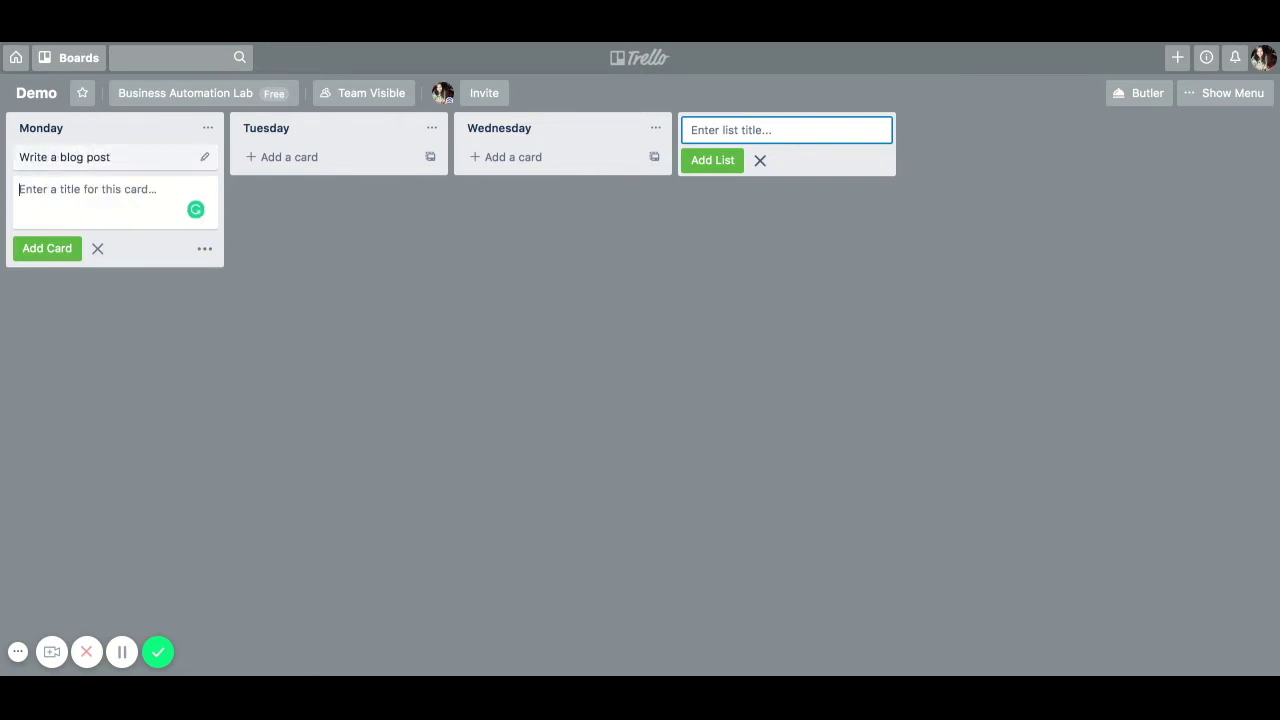
# - Add a second card to the Monday list titled "Go live in Facebook group"
pyautogui.write('G')
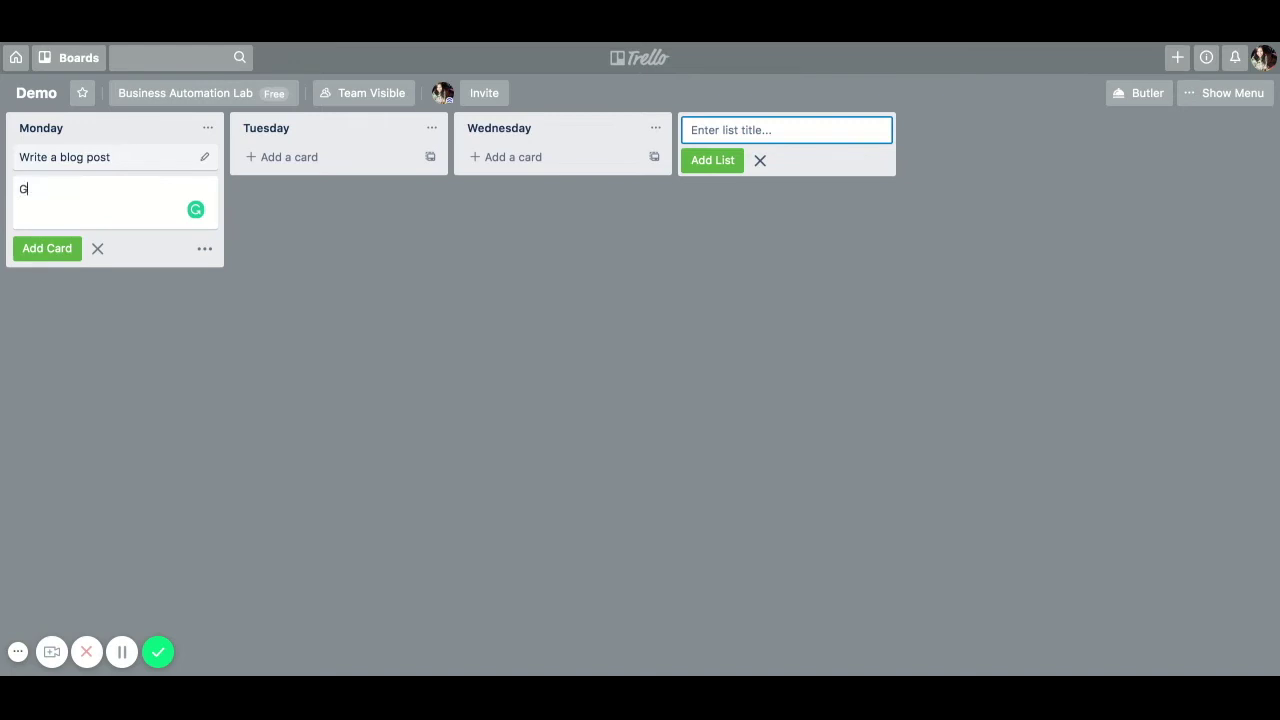
pyautogui.write('o live in Fa')
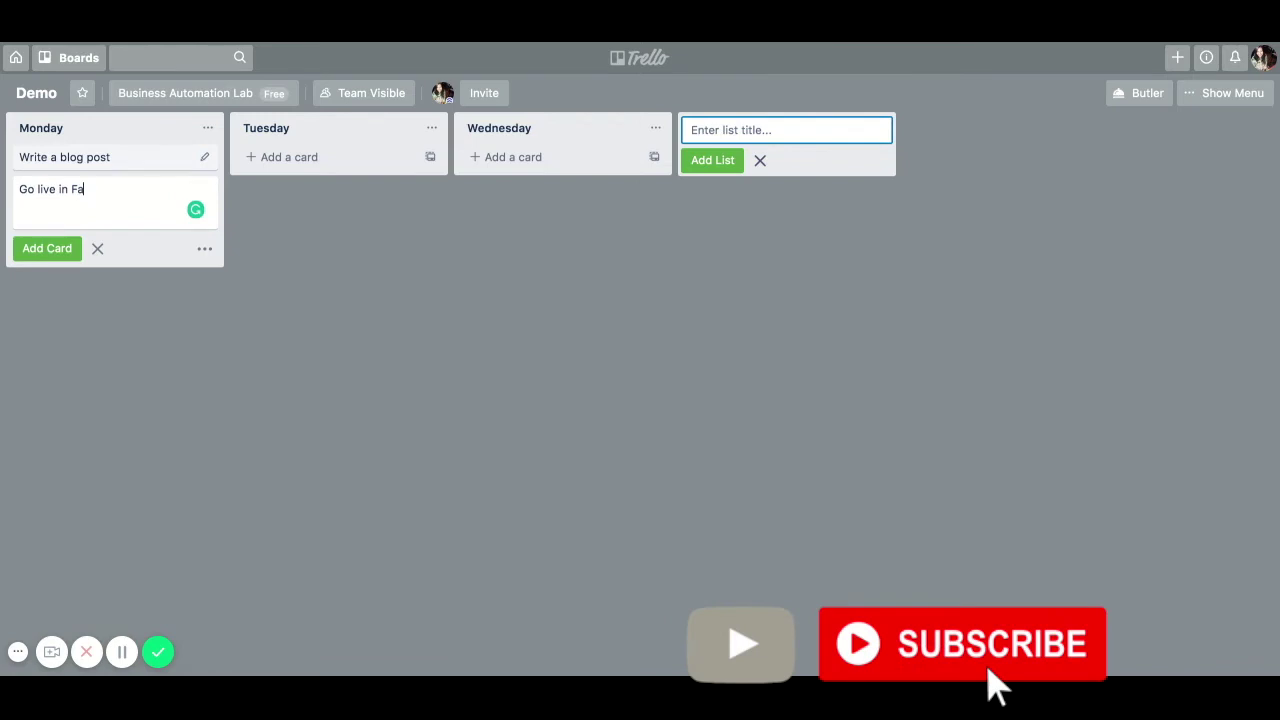
pyautogui.write('cebook groy')
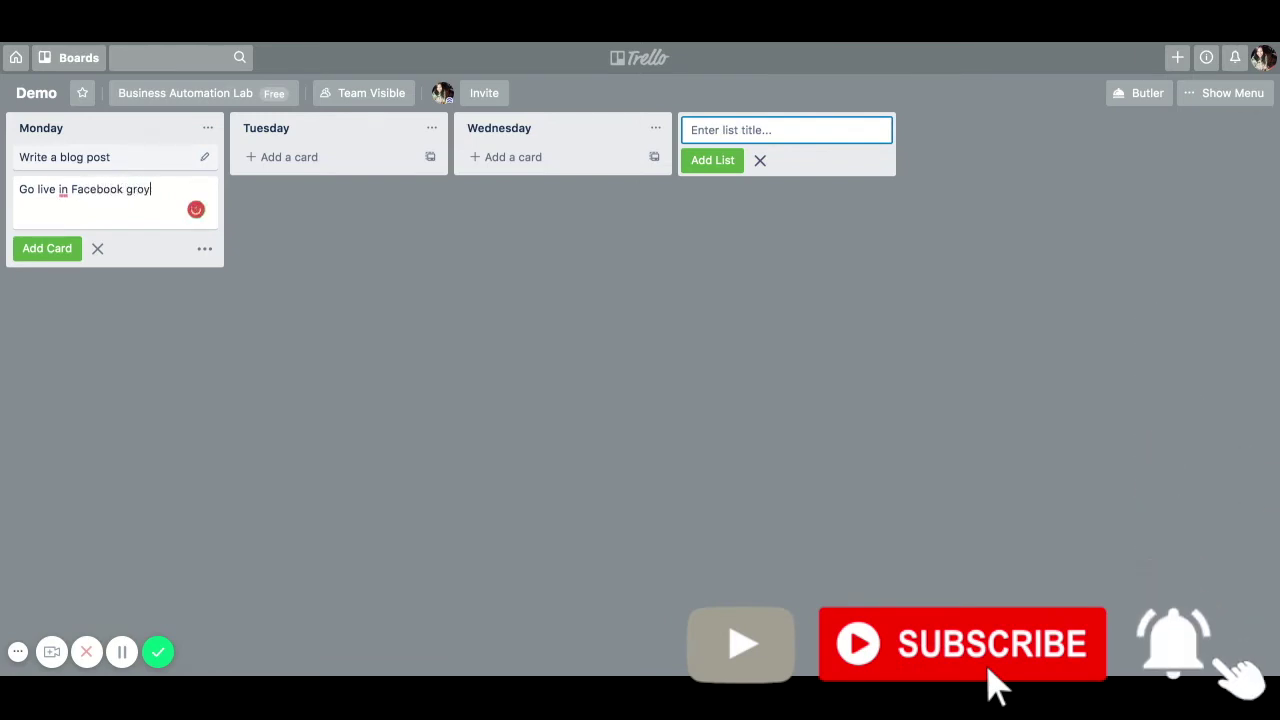
pyautogui.press('BackSpace')
pyautogui.write('up')
pyautogui.click(32, 248)
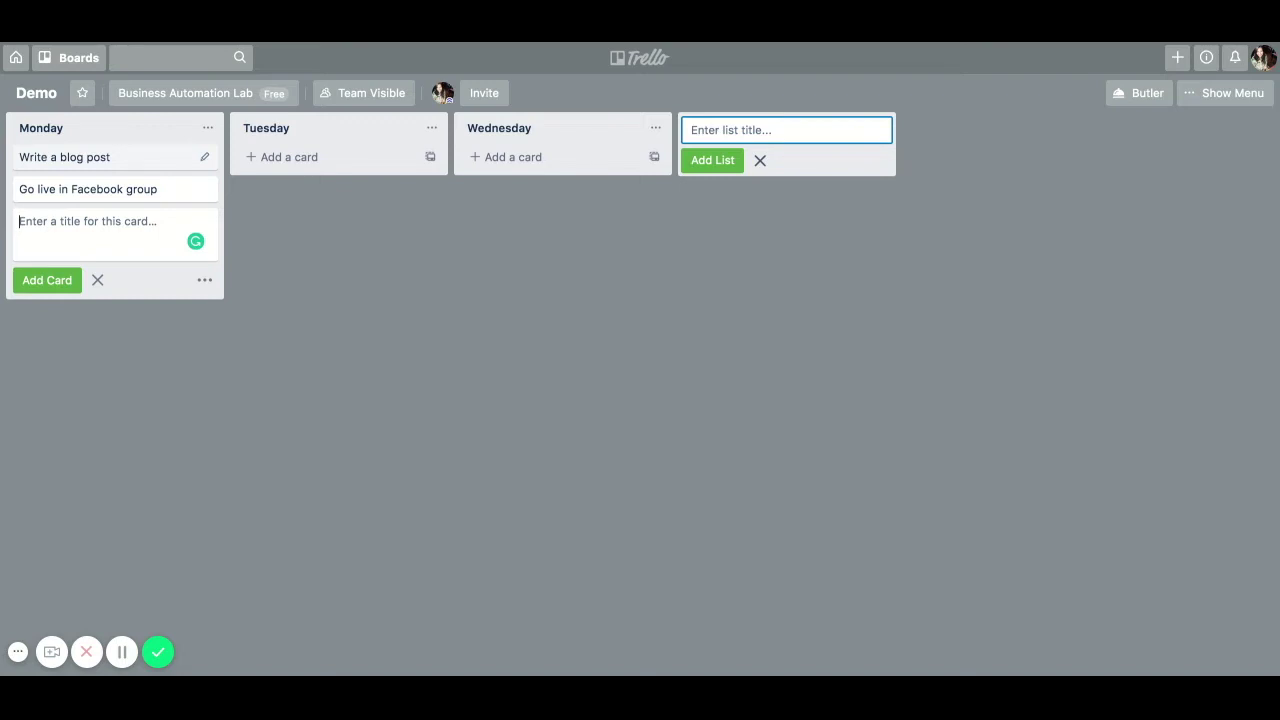
# - Move the "Write a blog post" card from Monday to the Tuesday list and on to the Wednesday list
pyautogui.moveTo(110, 157); pyautogui.dragTo(338, 162)
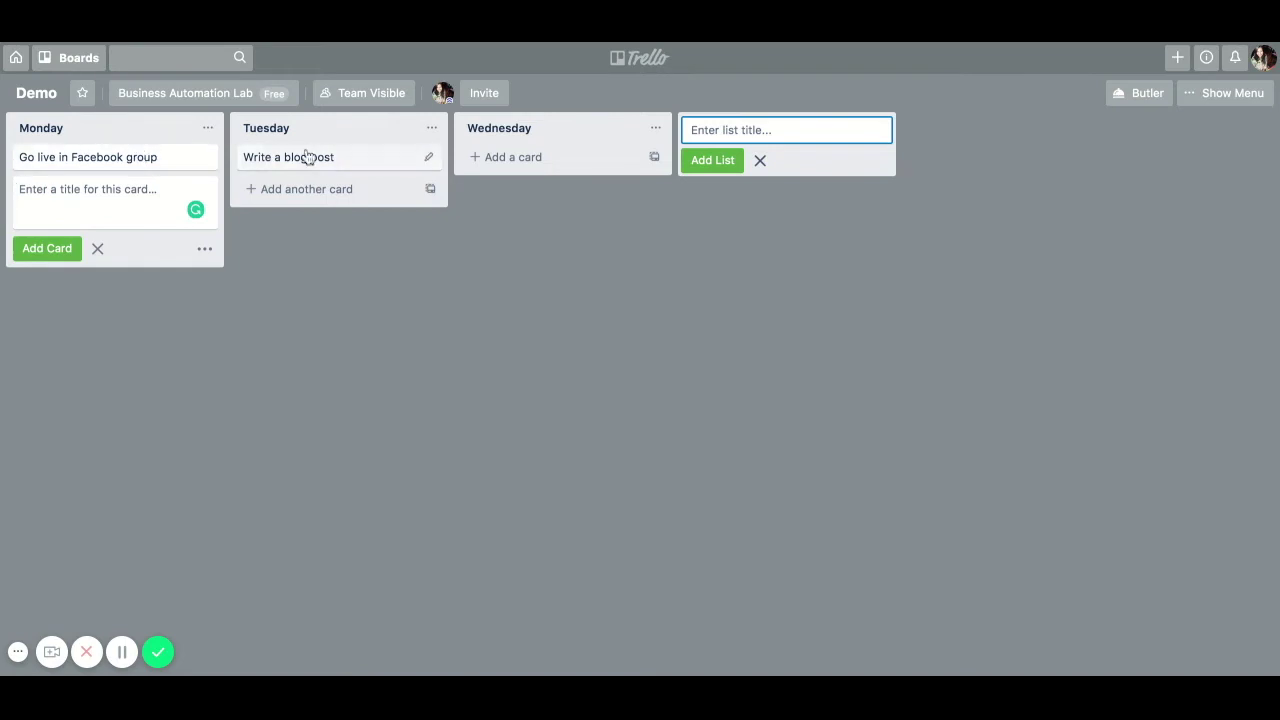
pyautogui.press('.')
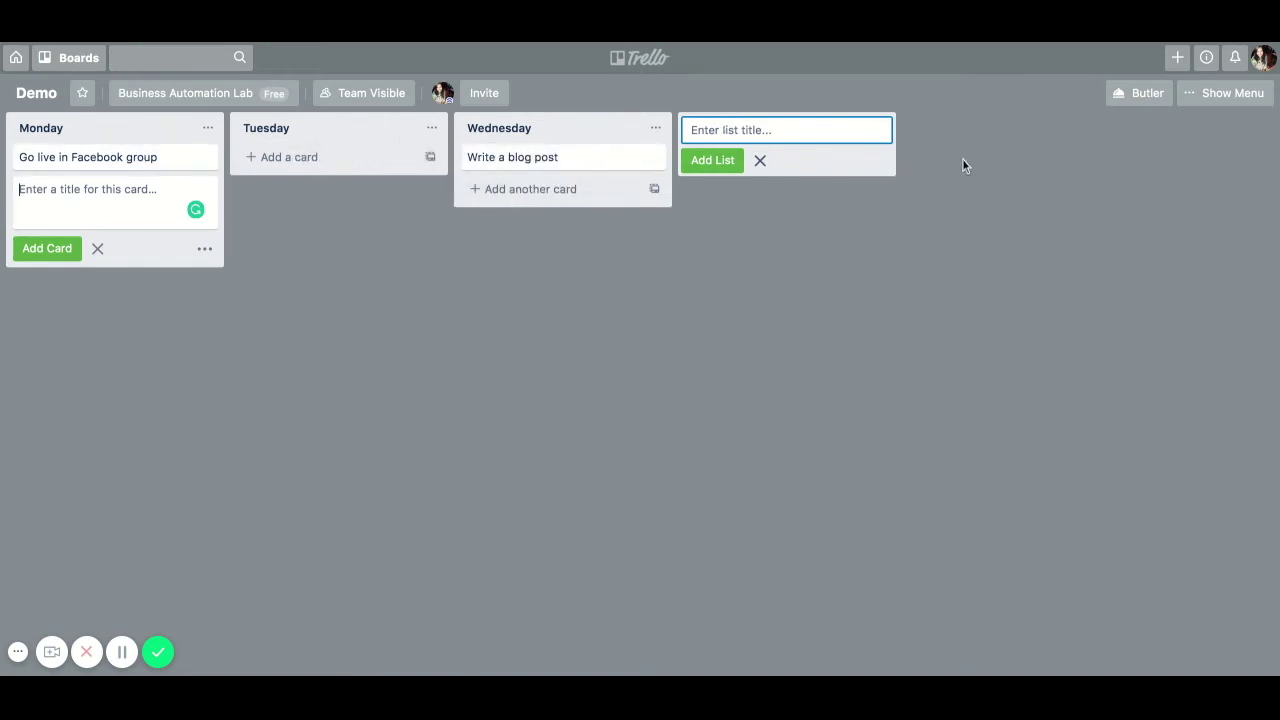
# - Add a list titled "Done" and move the "Write a blog post" card from Wednesday into it
pyautogui.write('Done')
pyautogui.press('Return')
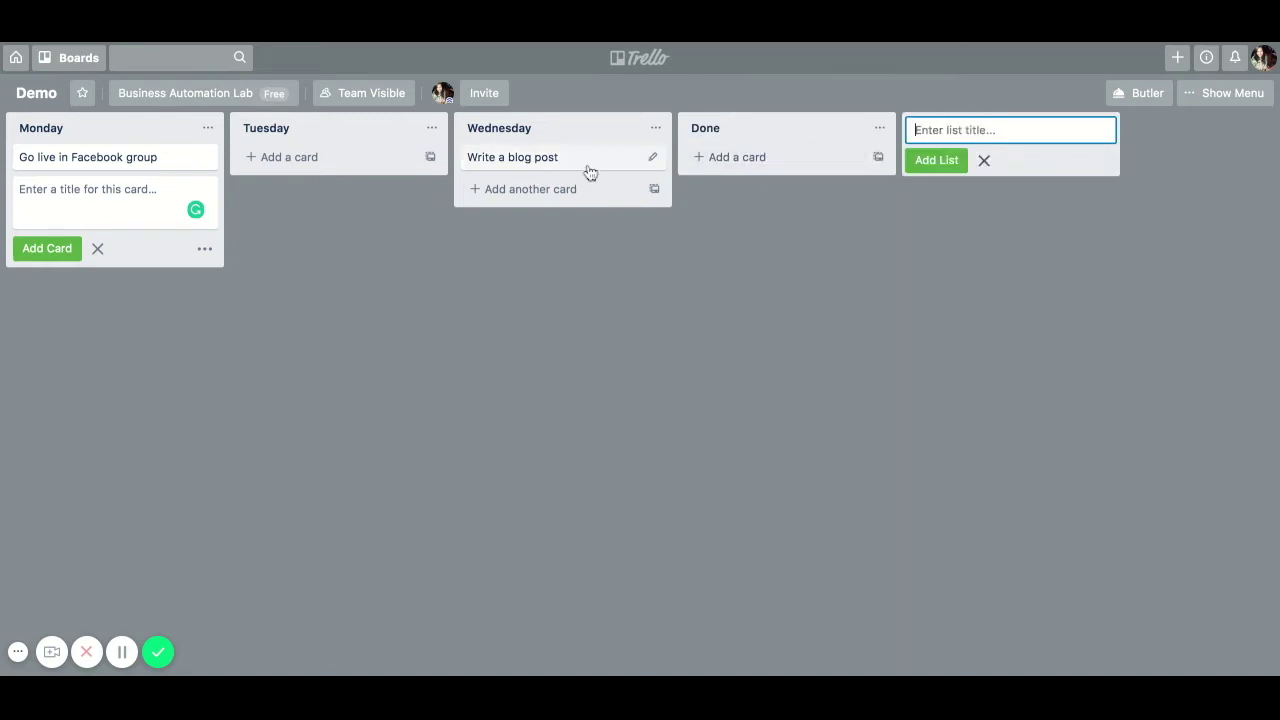
pyautogui.press('.')
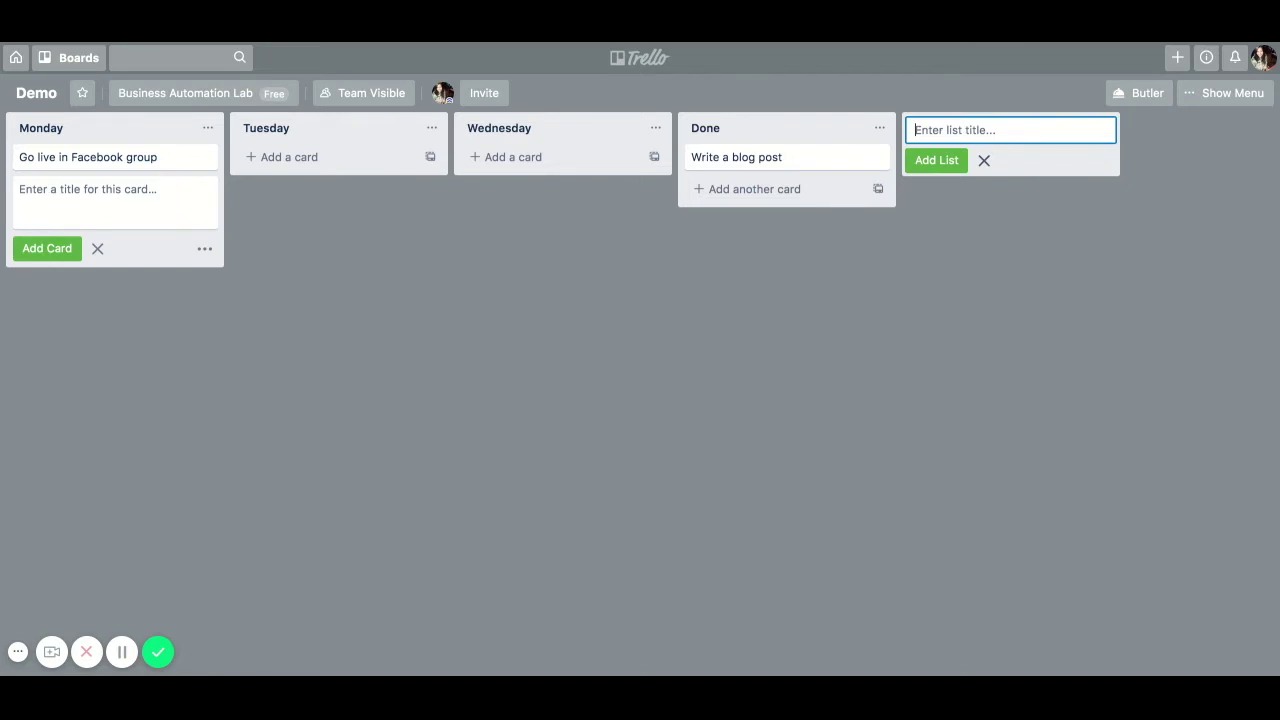
# - Add a card titled "MORNING" to the Monday list and give it the yellow label
pyautogui.click(61, 212)
pyautogui.write('MORNING')
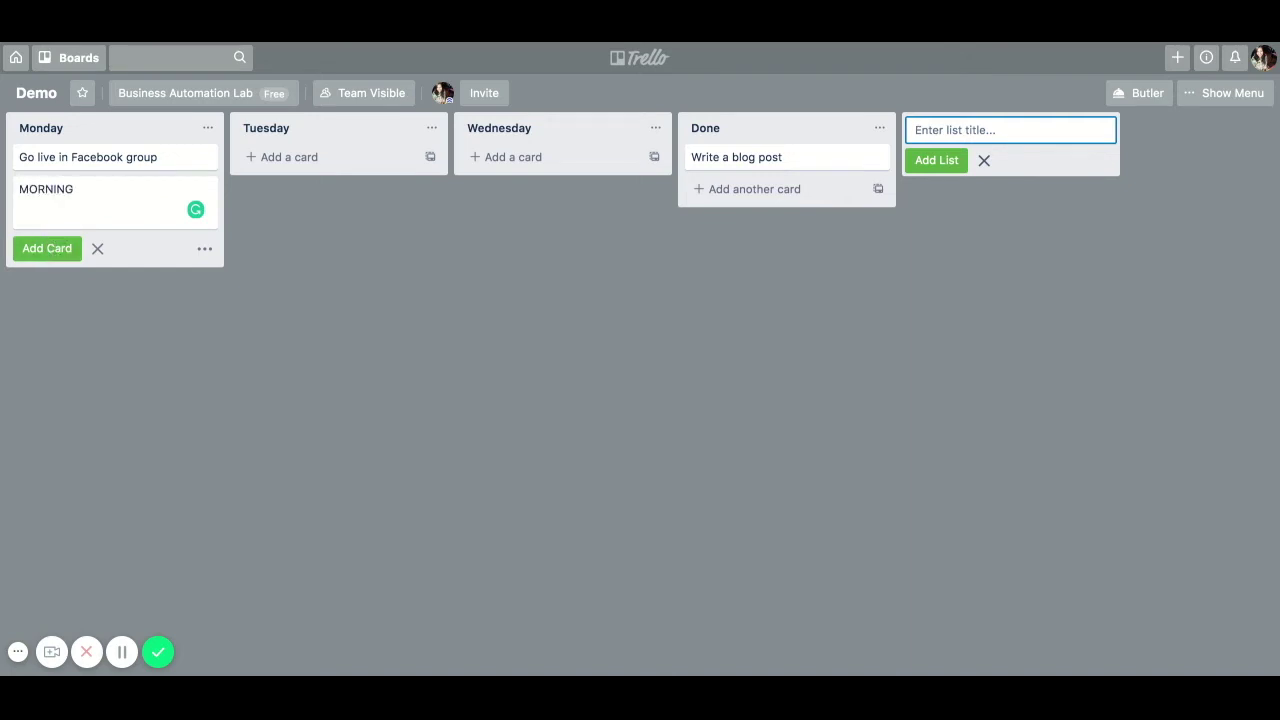
pyautogui.press('Return')
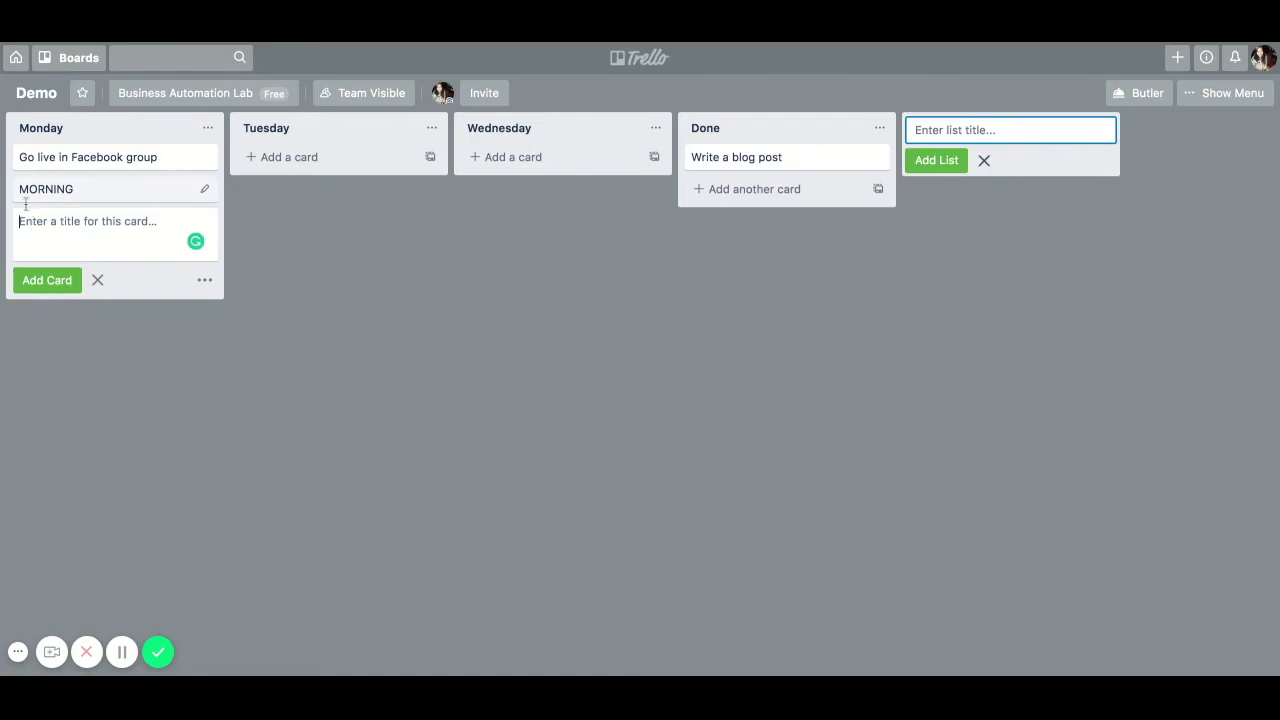
pyautogui.click(55, 191)
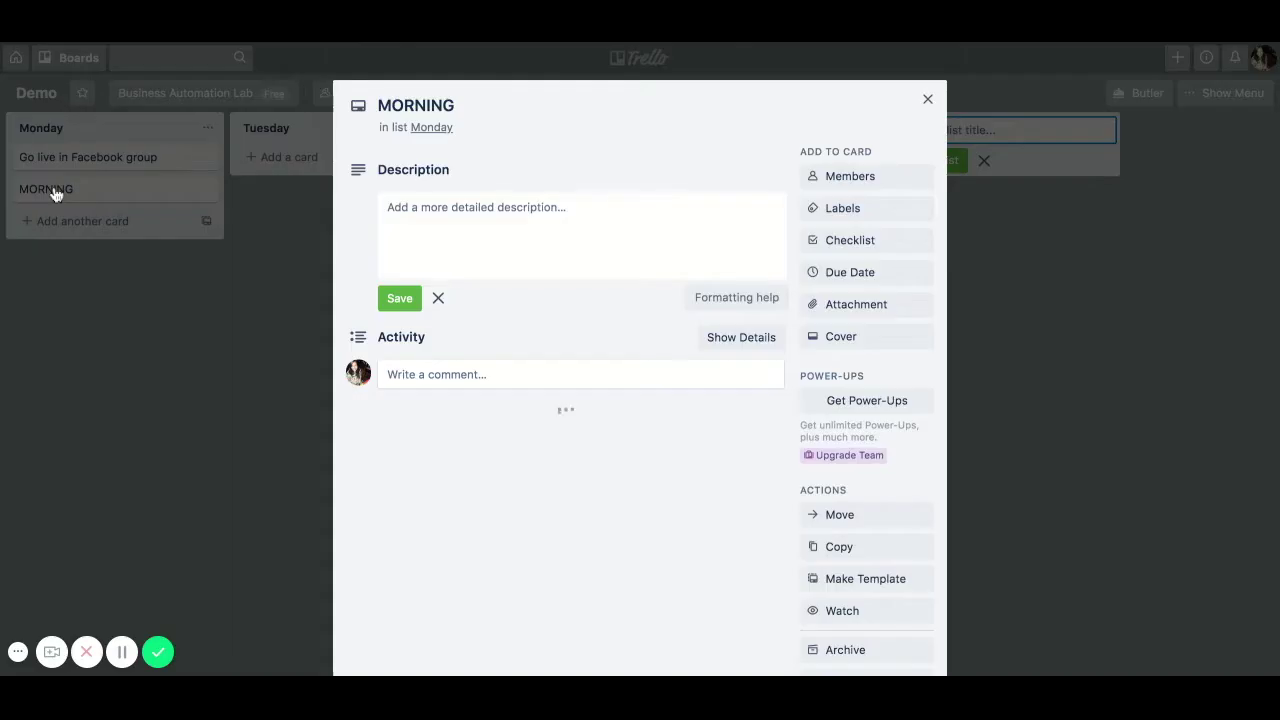
pyautogui.click(840, 210)
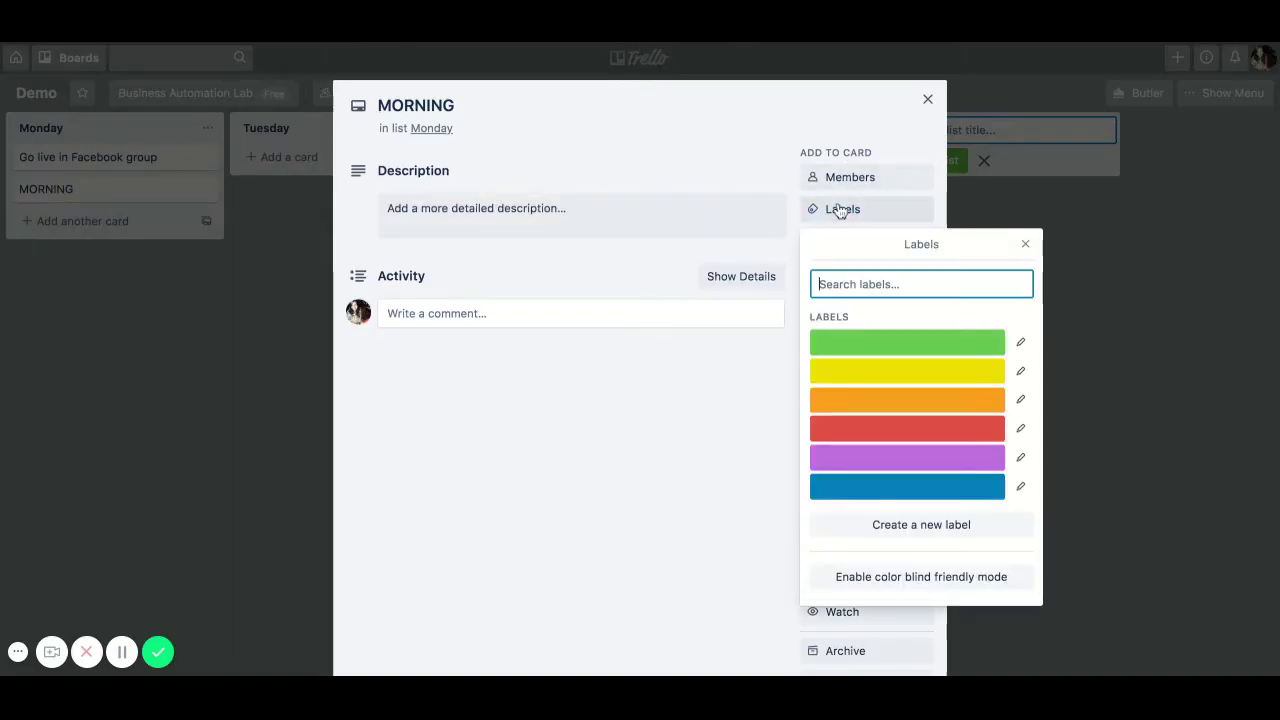
pyautogui.click(872, 377)
pyautogui.click(725, 495)
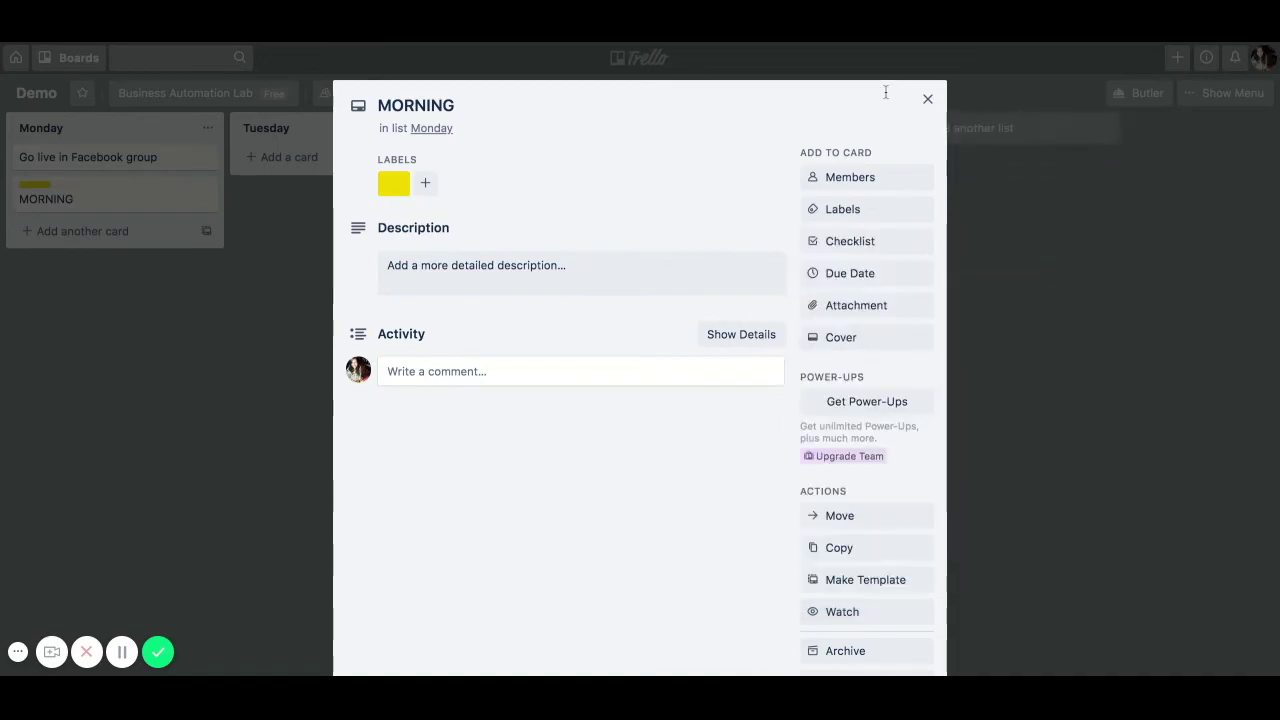
pyautogui.click(927, 99)
# - Place the MORNING card first in the Monday list and return "Write a blog post" from Done to the end of Monday
pyautogui.moveTo(146, 209); pyautogui.dragTo(146, 158)
pyautogui.moveTo(752, 165); pyautogui.dragTo(55, 230)
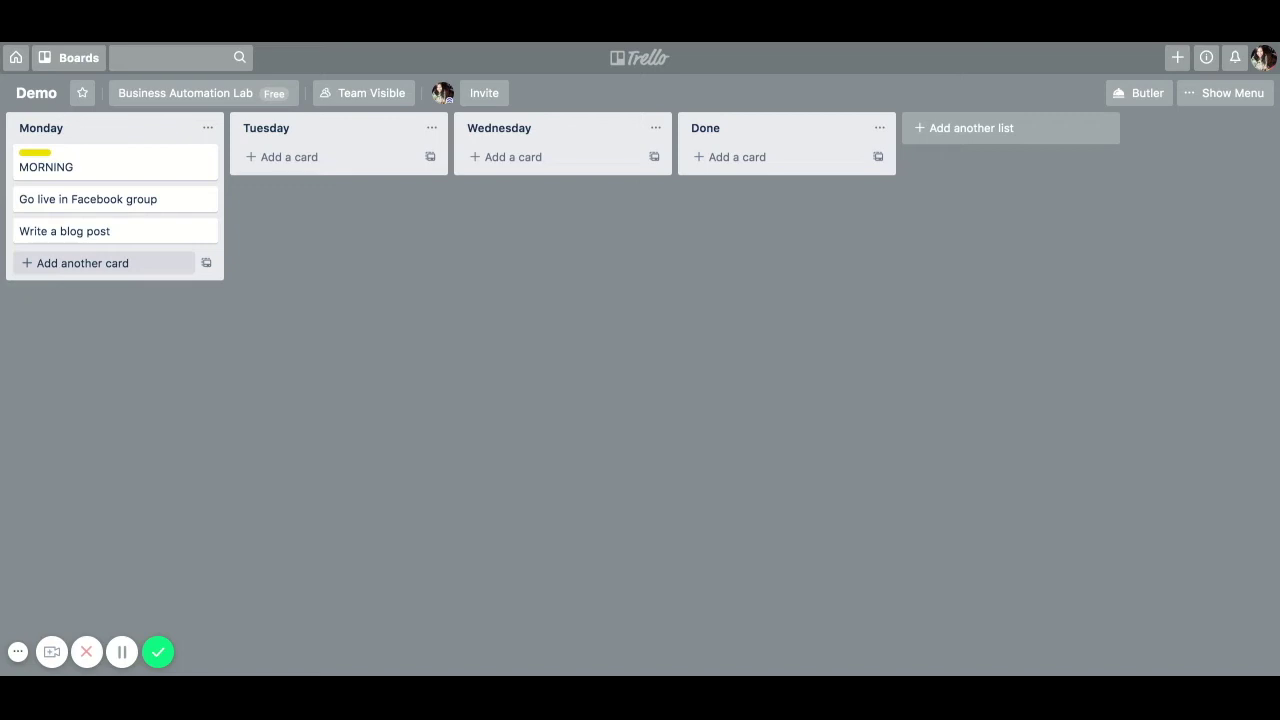
# - Add a card titled "AFTERNOON" to the end of the Monday list and give it the green label
pyautogui.click(82, 263)
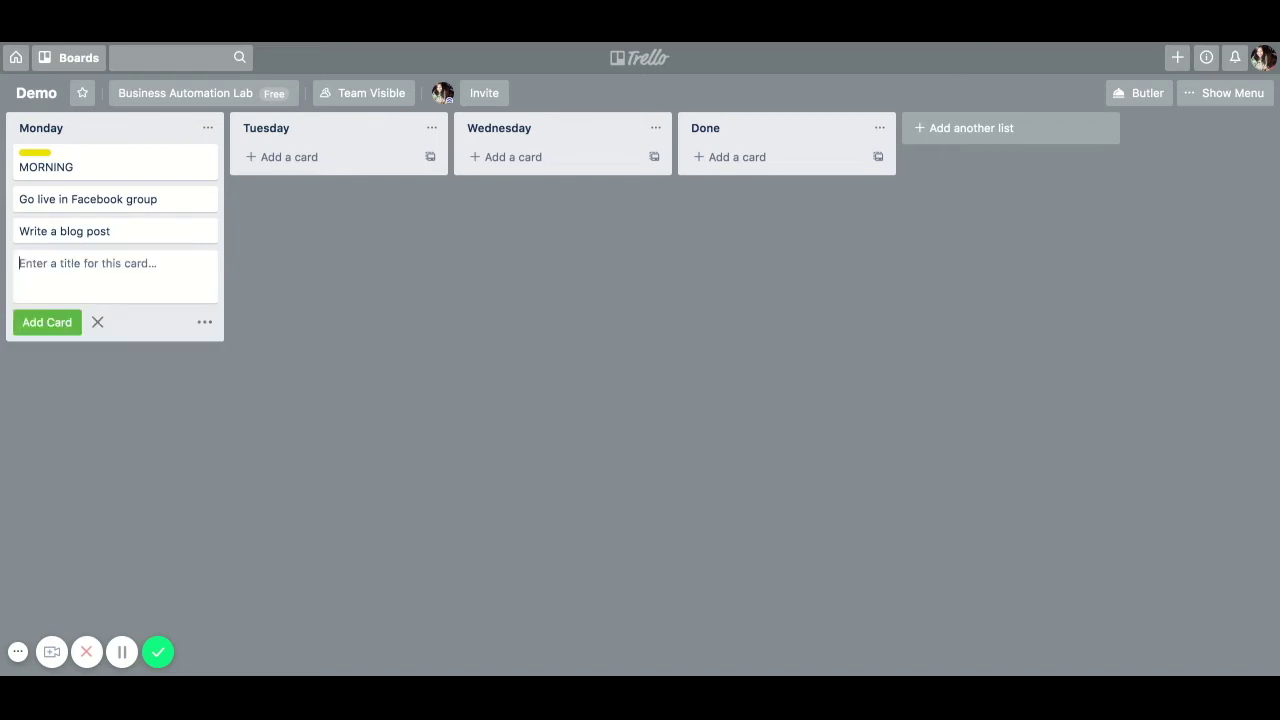
pyautogui.write('AFTERNOON')
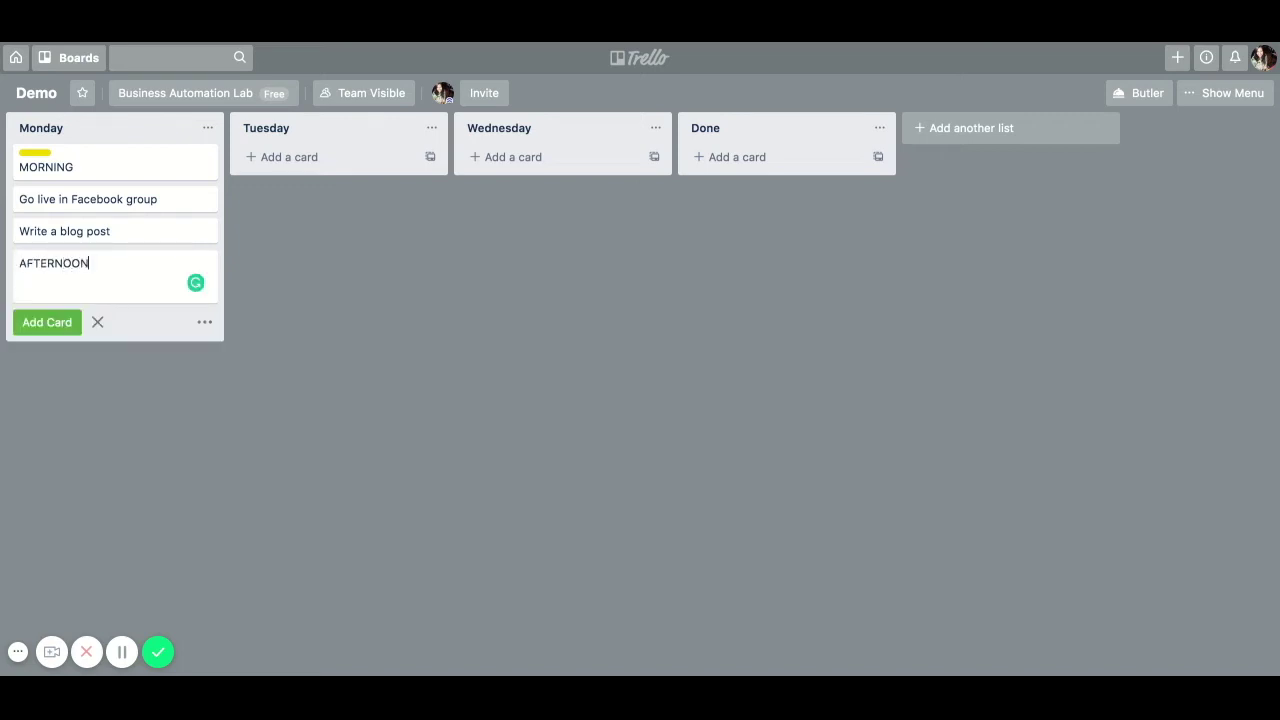
pyautogui.press('Return')
pyautogui.click(53, 263)
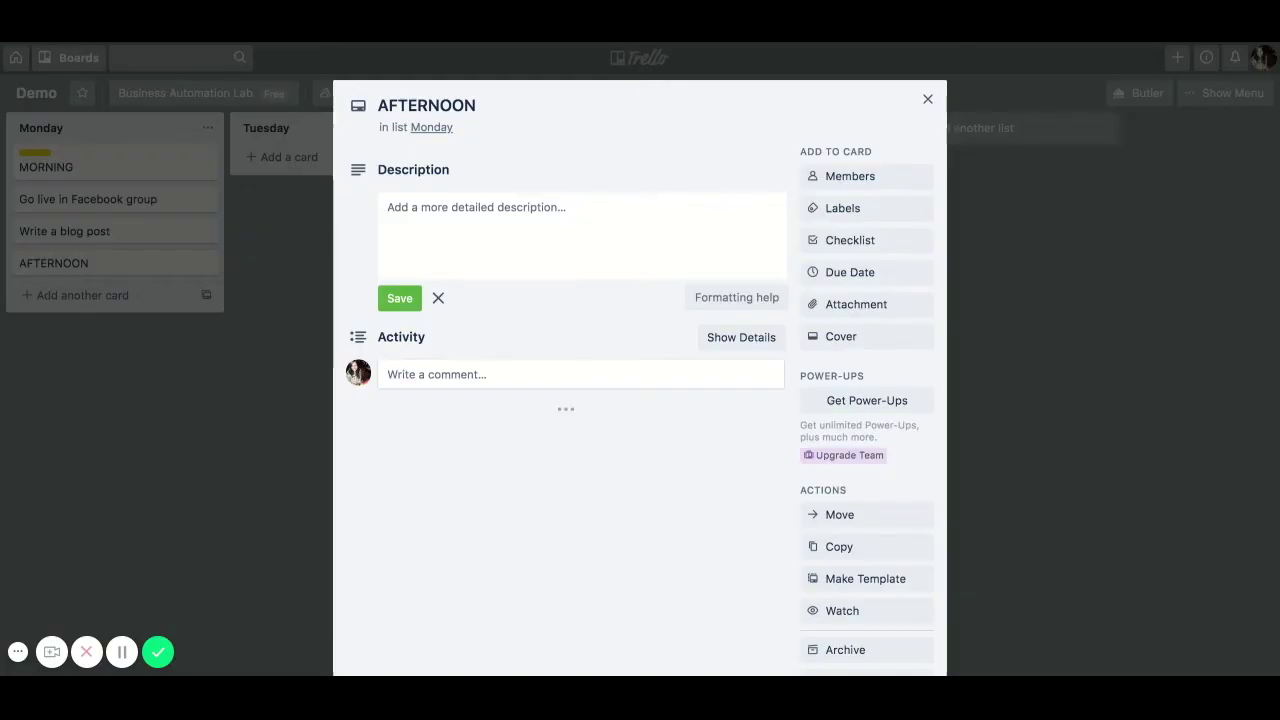
pyautogui.click(846, 216)
pyautogui.click(849, 345)
pyautogui.click(259, 347)
pyautogui.click(259, 347)
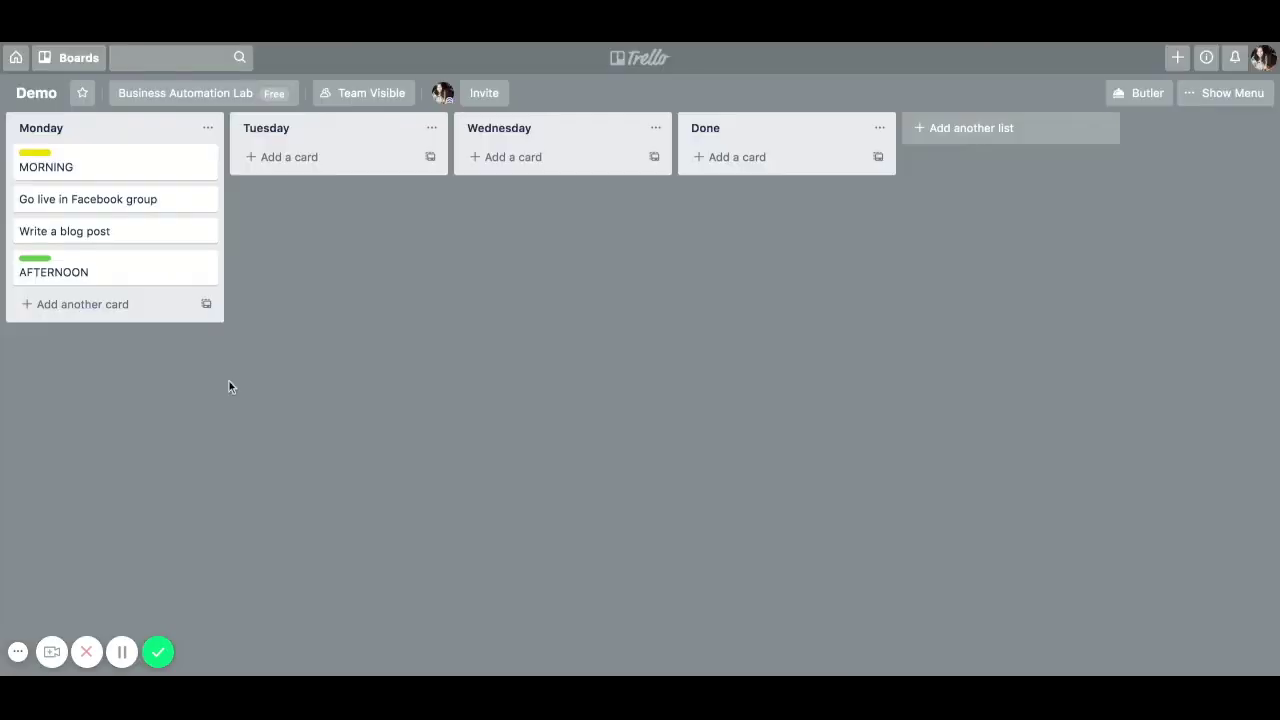
# - Add a card titled "Q and A Session" below the AFTERNOON card in the Monday list
pyautogui.click(120, 308)
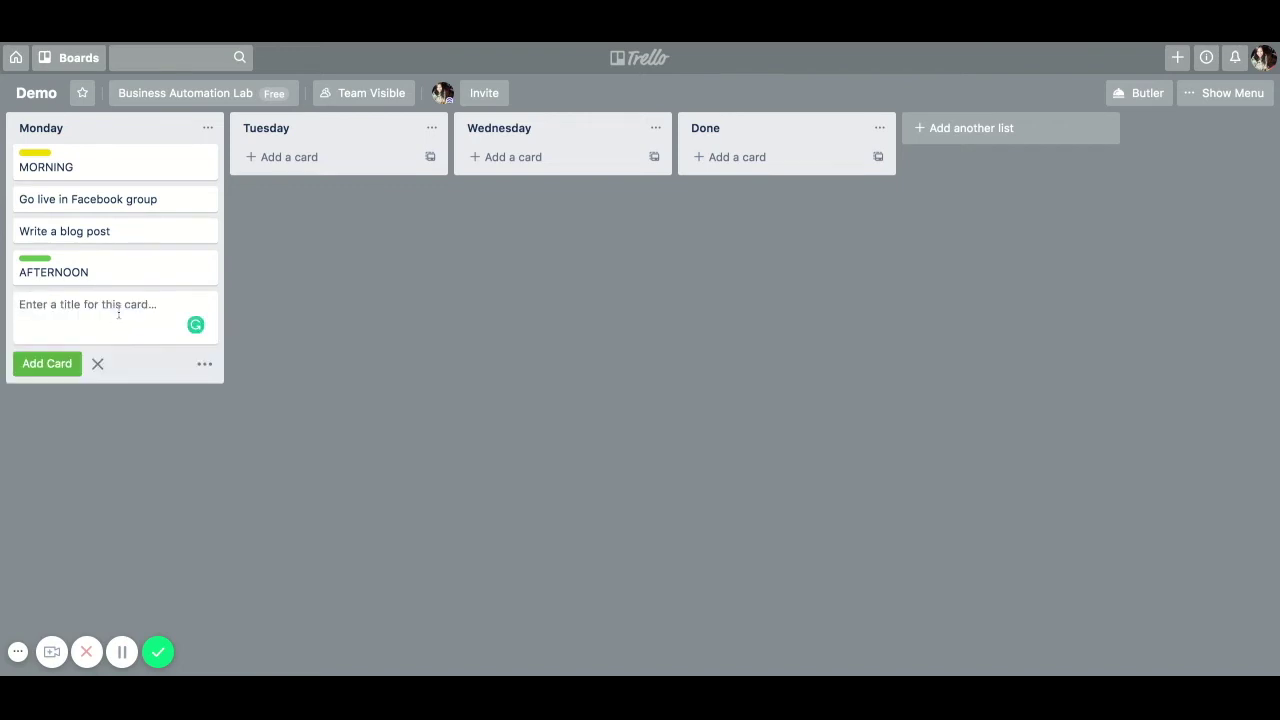
pyautogui.write('Q and ')
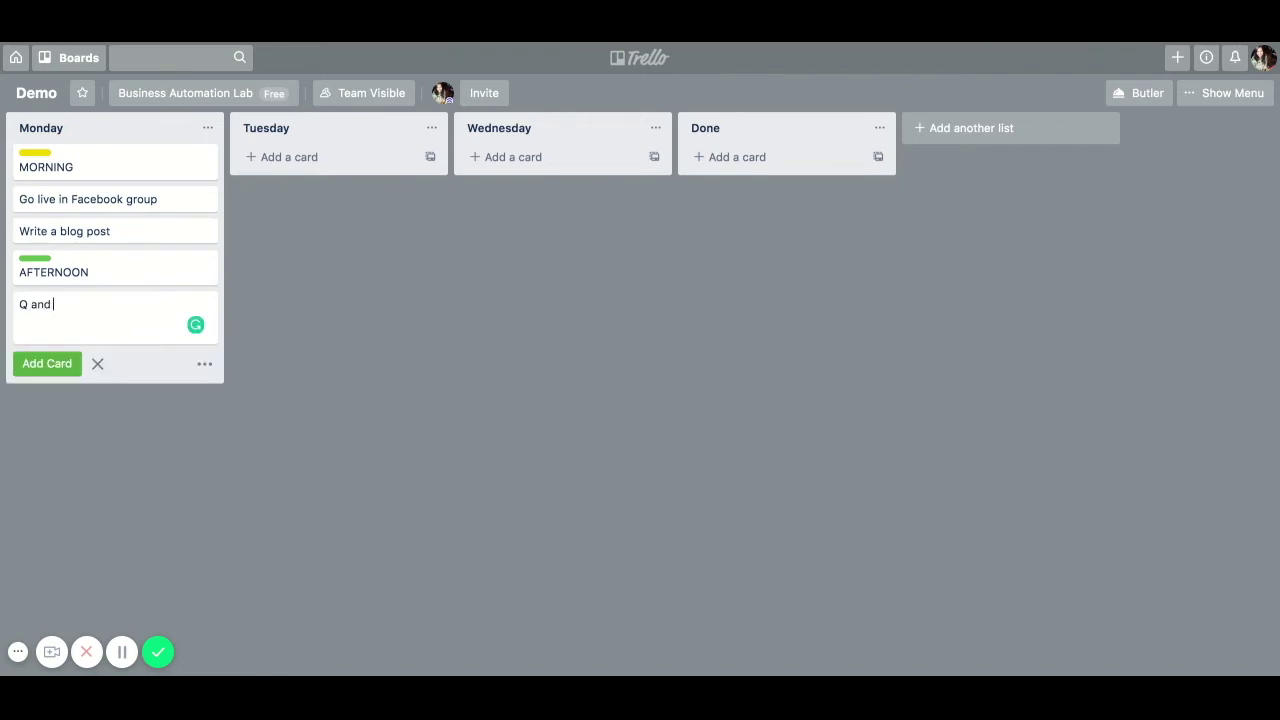
pyautogui.write('A Session')
pyautogui.press('Return')
# - Add a card titled "Create sales page" to the Monday list and move it to the Done list
pyautogui.write('Create')
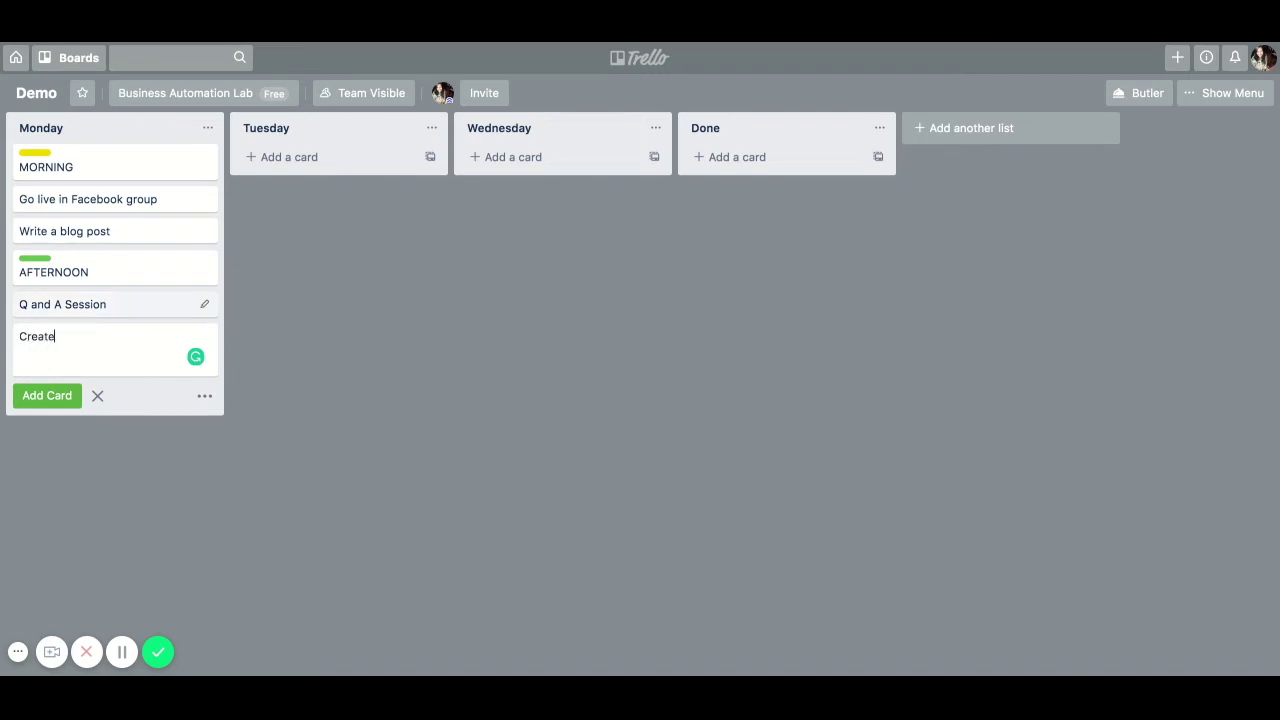
pyautogui.write(' sales page')
pyautogui.press('Return')
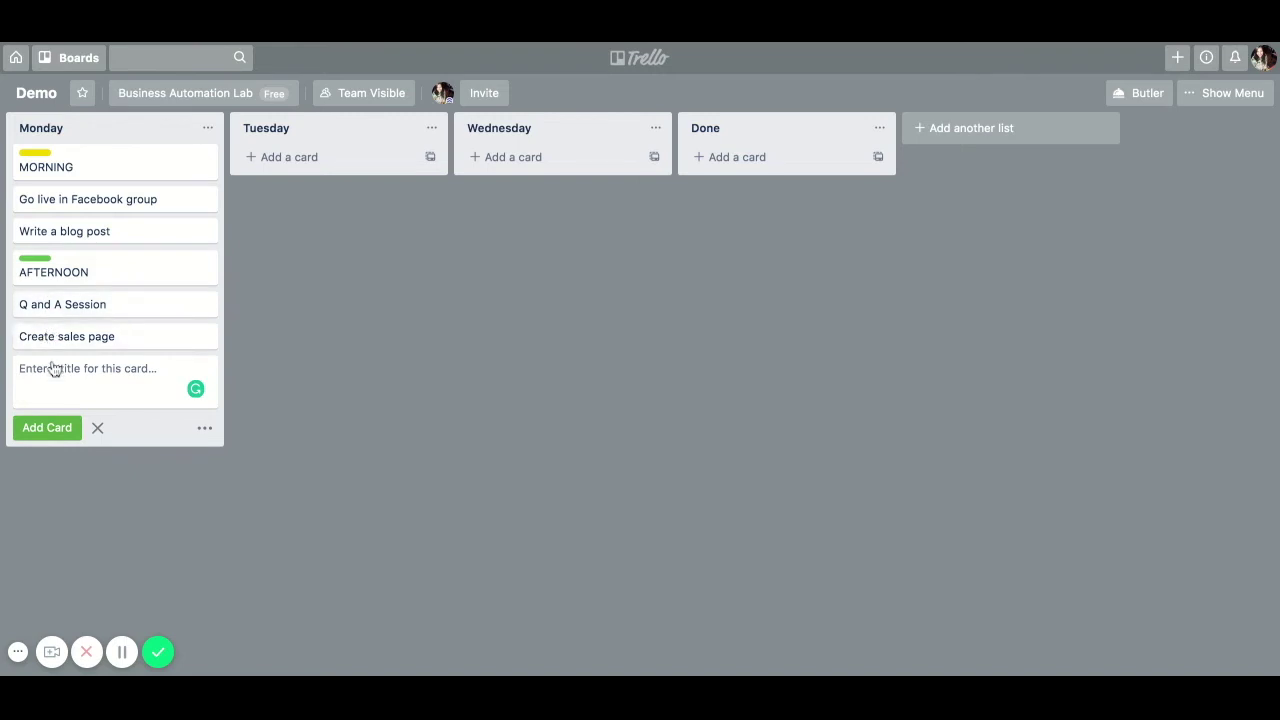
pyautogui.moveTo(91, 343); pyautogui.dragTo(738, 157)
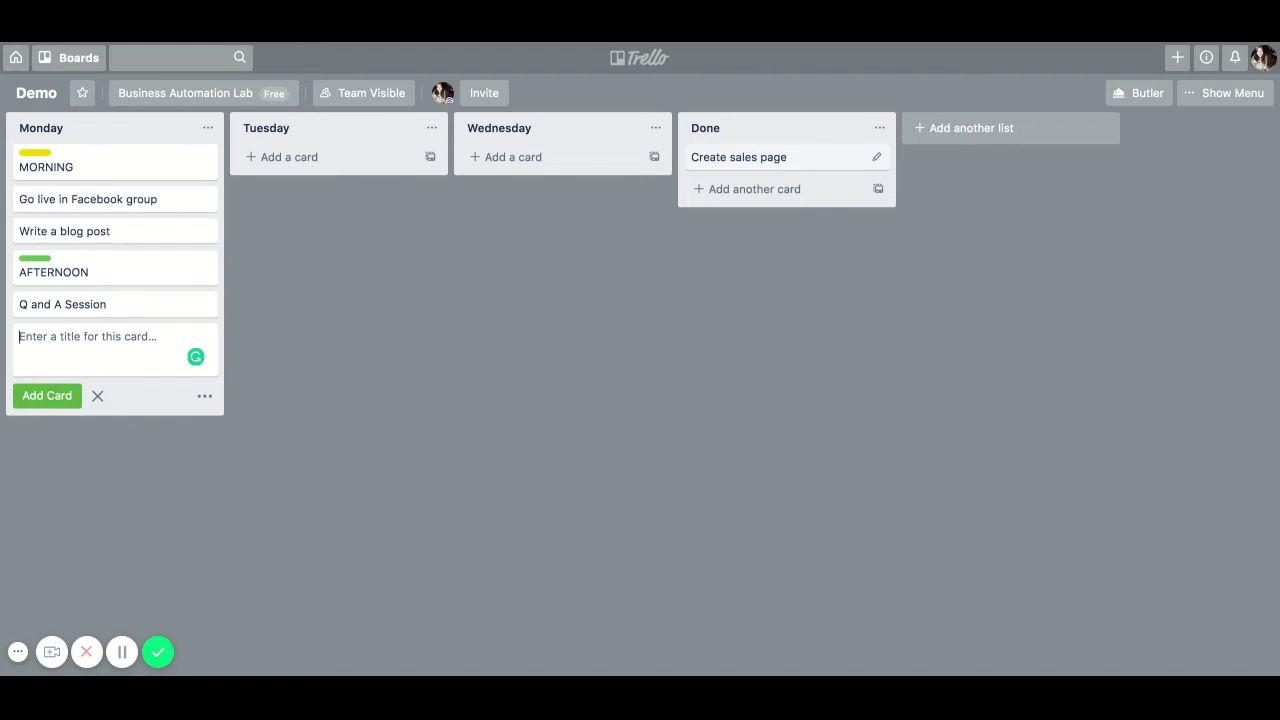
# - Assign the existing board member to the "Go live in Facebook group" card
pyautogui.click(160, 202)
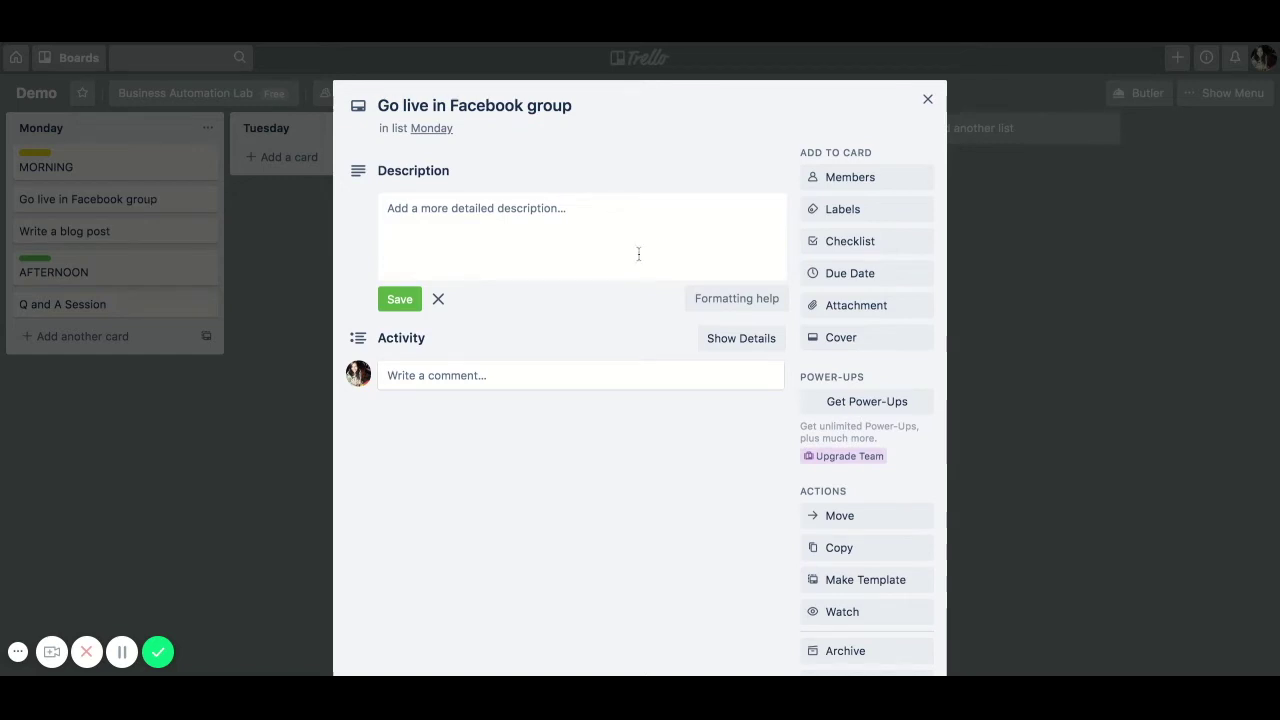
pyautogui.click(875, 186)
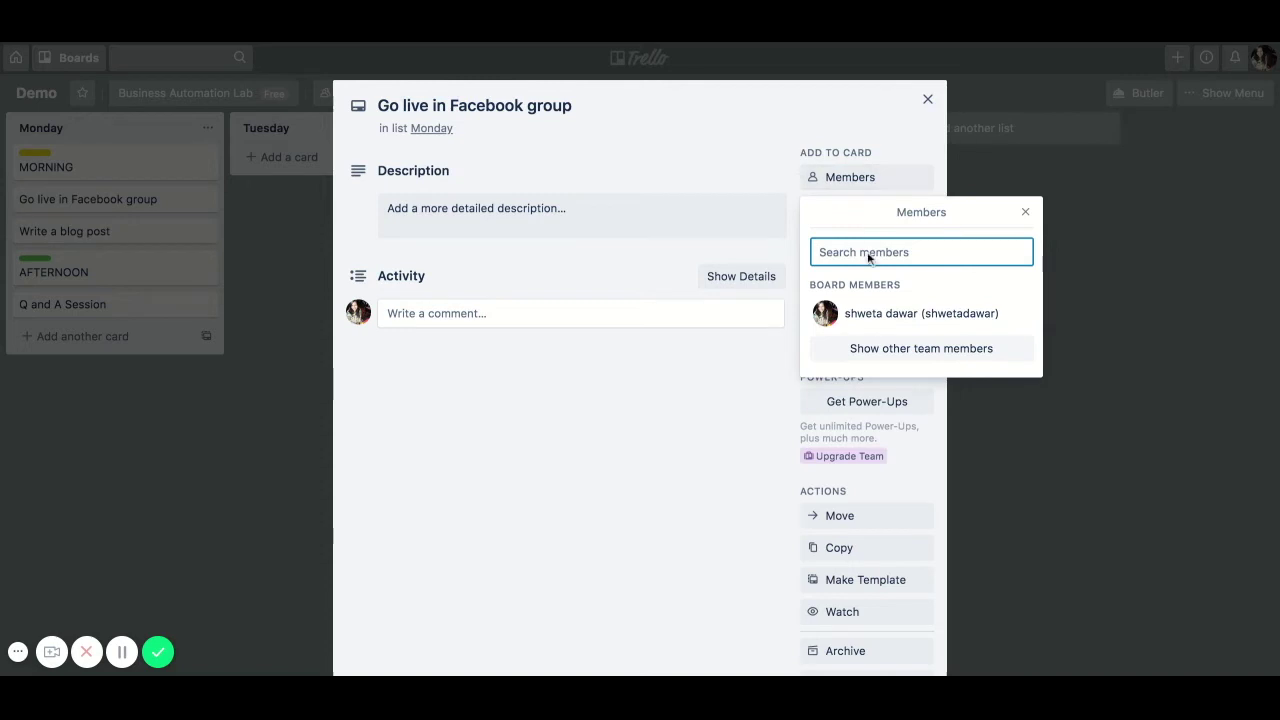
pyautogui.click(873, 348)
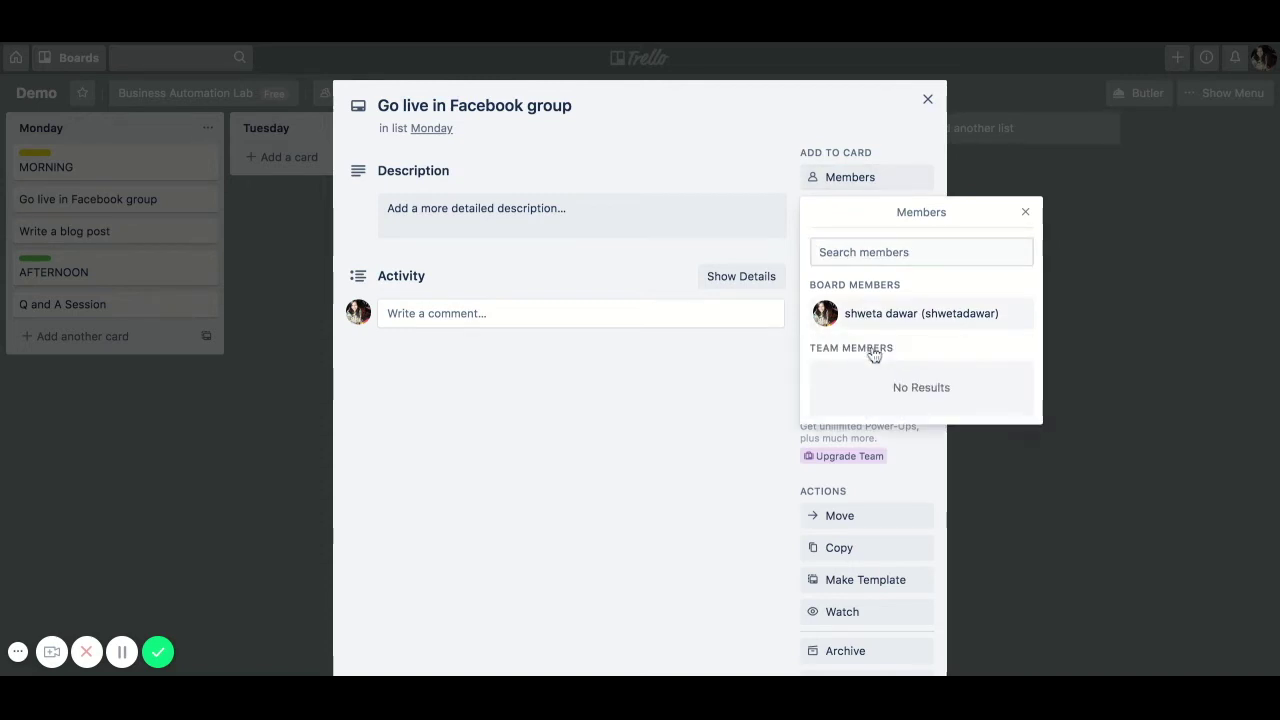
pyautogui.click(873, 320)
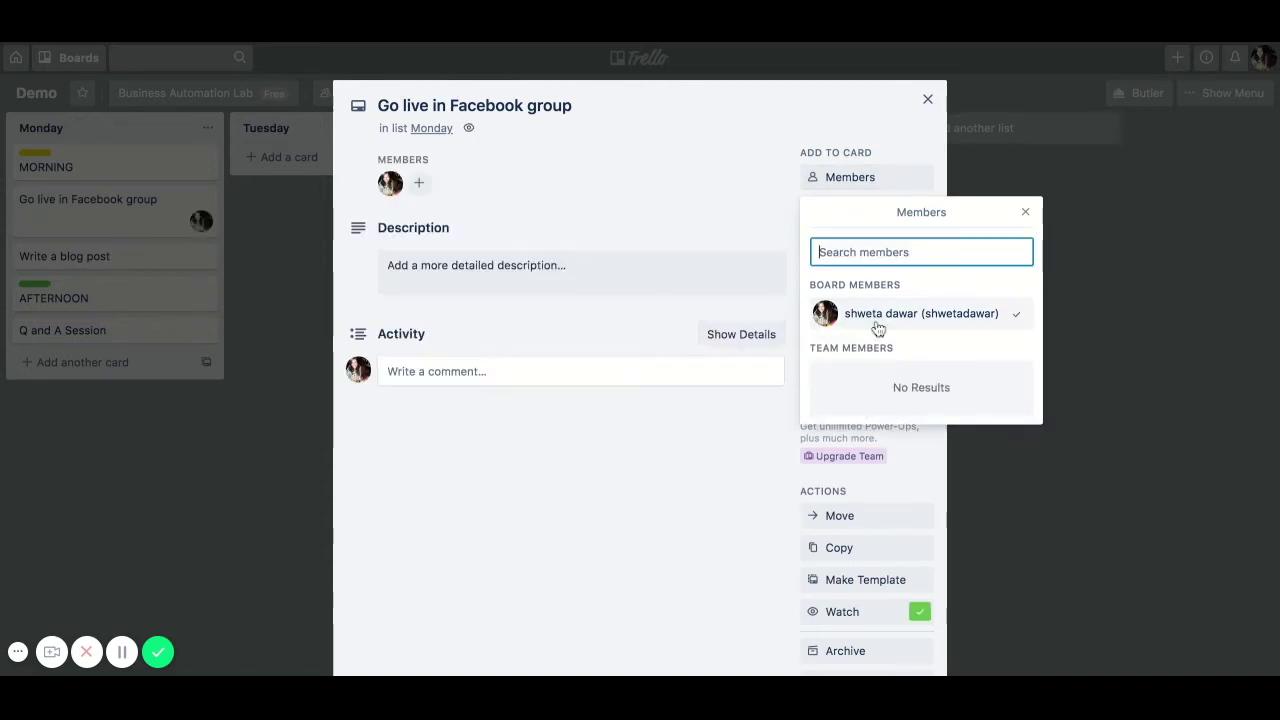
pyautogui.click(637, 497)
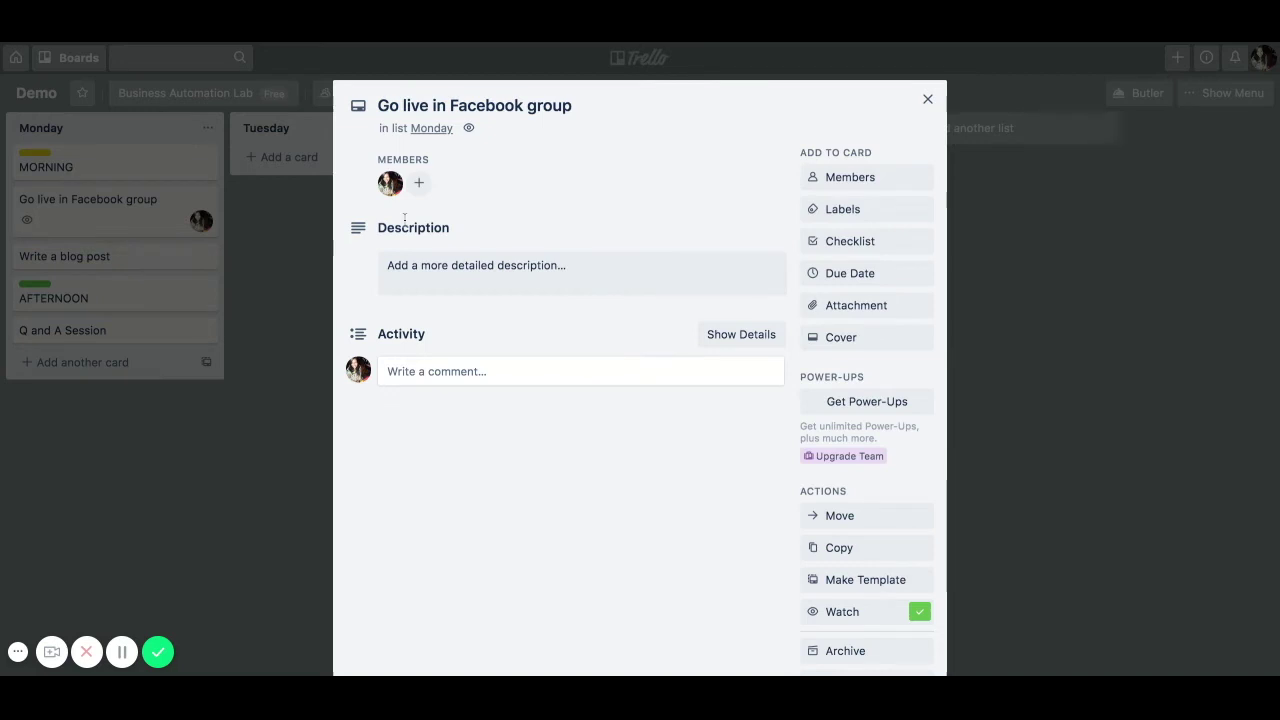
# - Set the "Go live in Facebook group" card's due date to 1/28/2020 at 6:00 PM and close the card
pyautogui.click(845, 282)
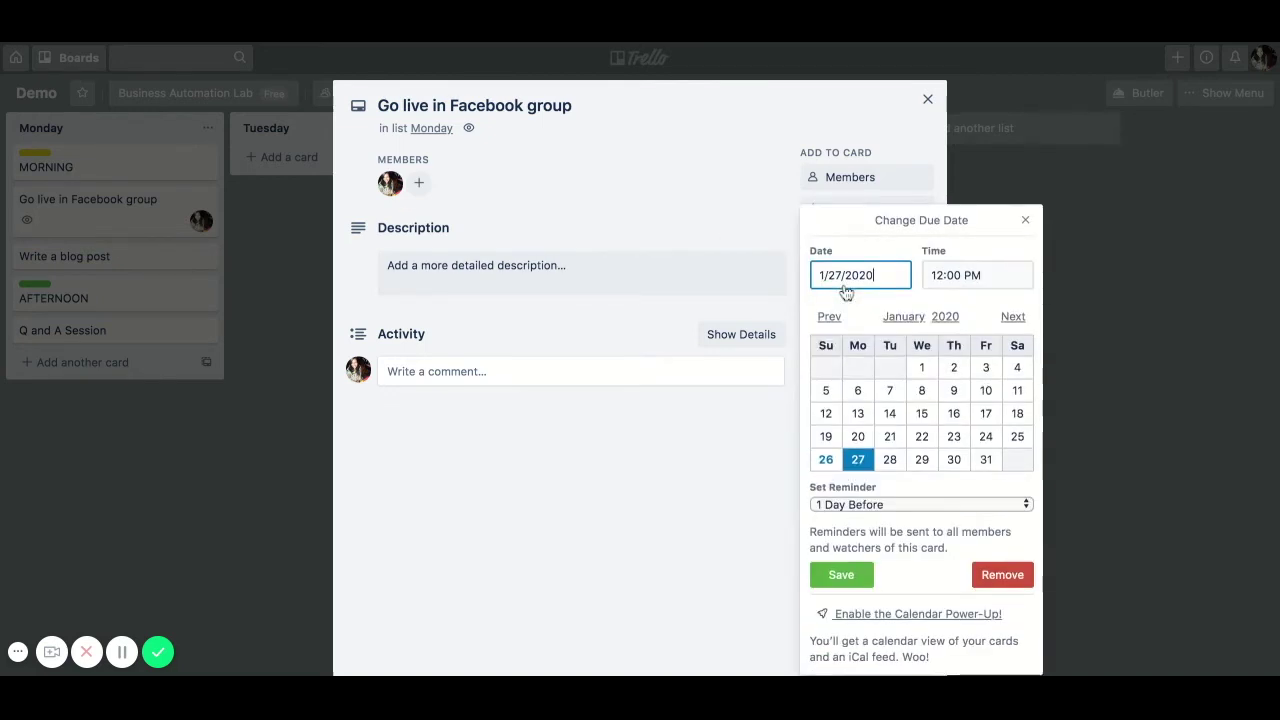
pyautogui.click(889, 465)
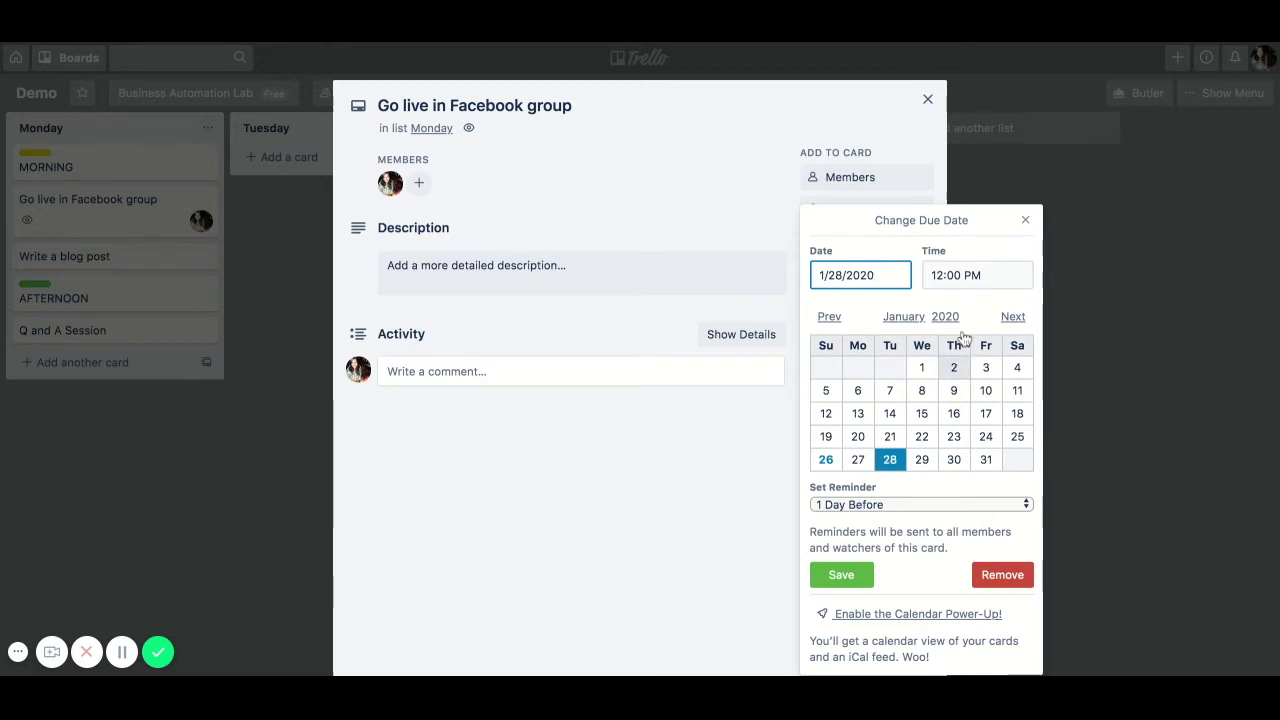
pyautogui.click(955, 276)
pyautogui.doubleClick(941, 277)
pyautogui.write('6')
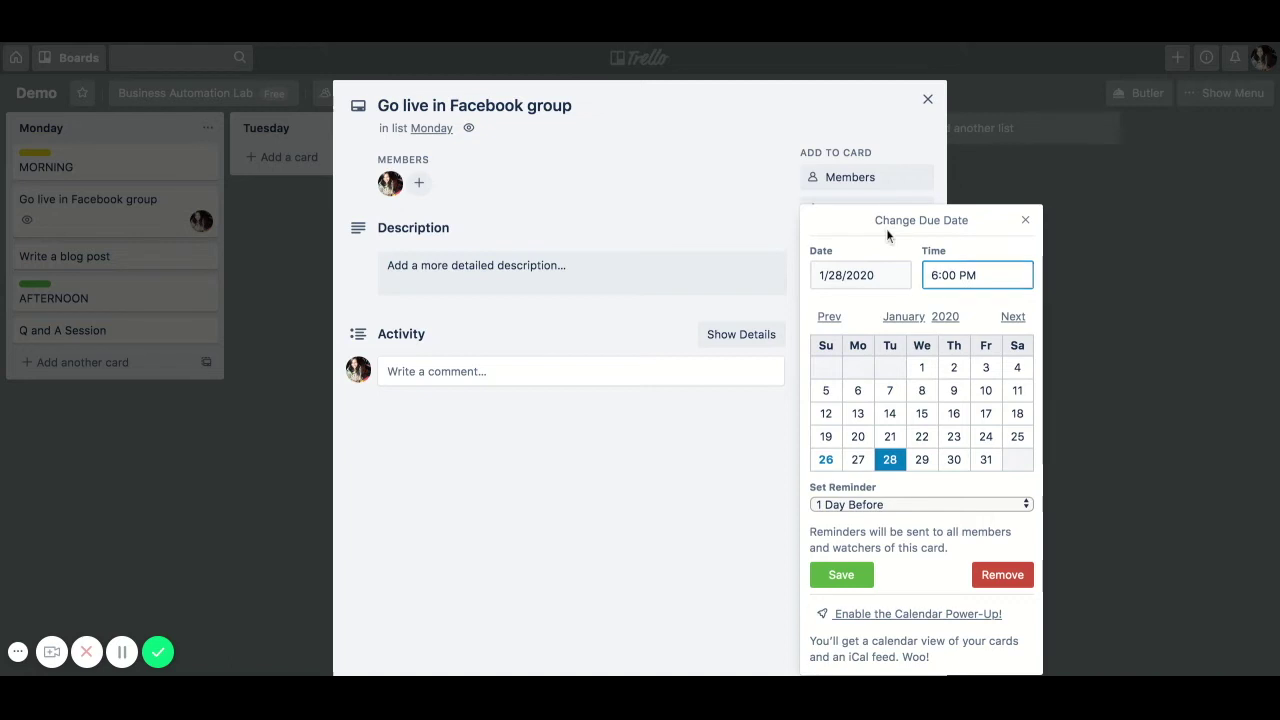
pyautogui.click(836, 575)
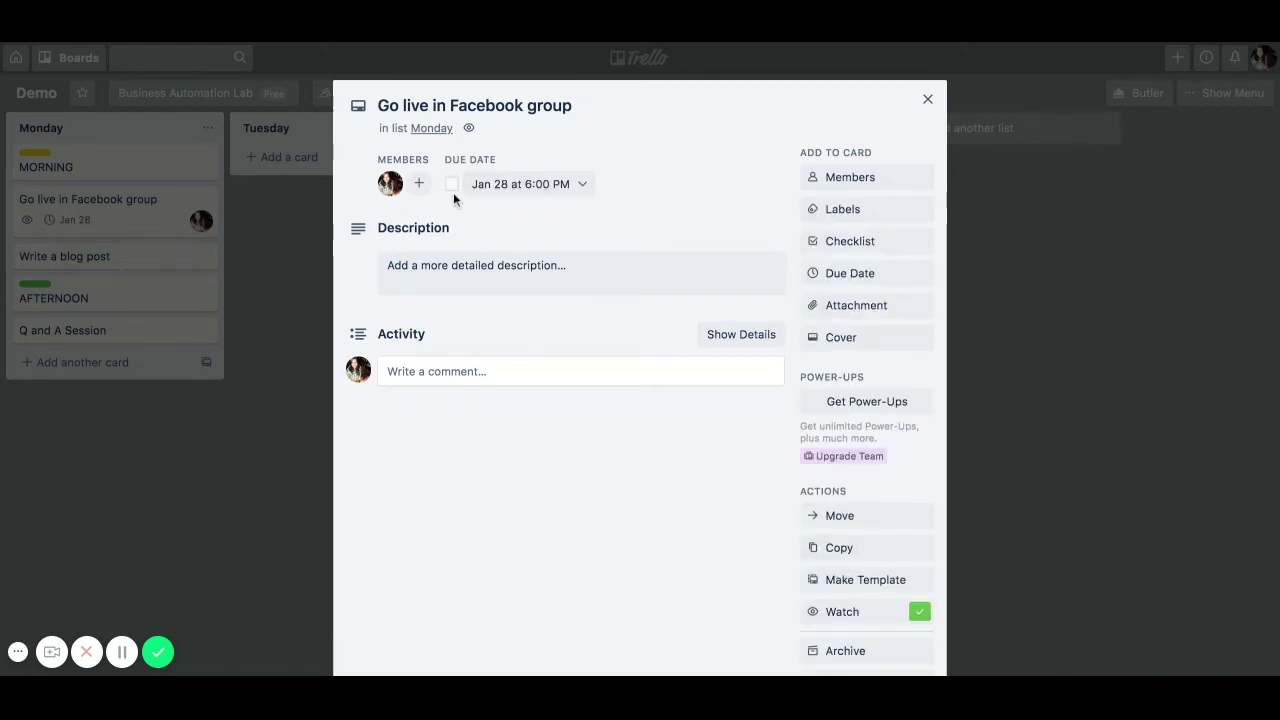
pyautogui.click(927, 99)
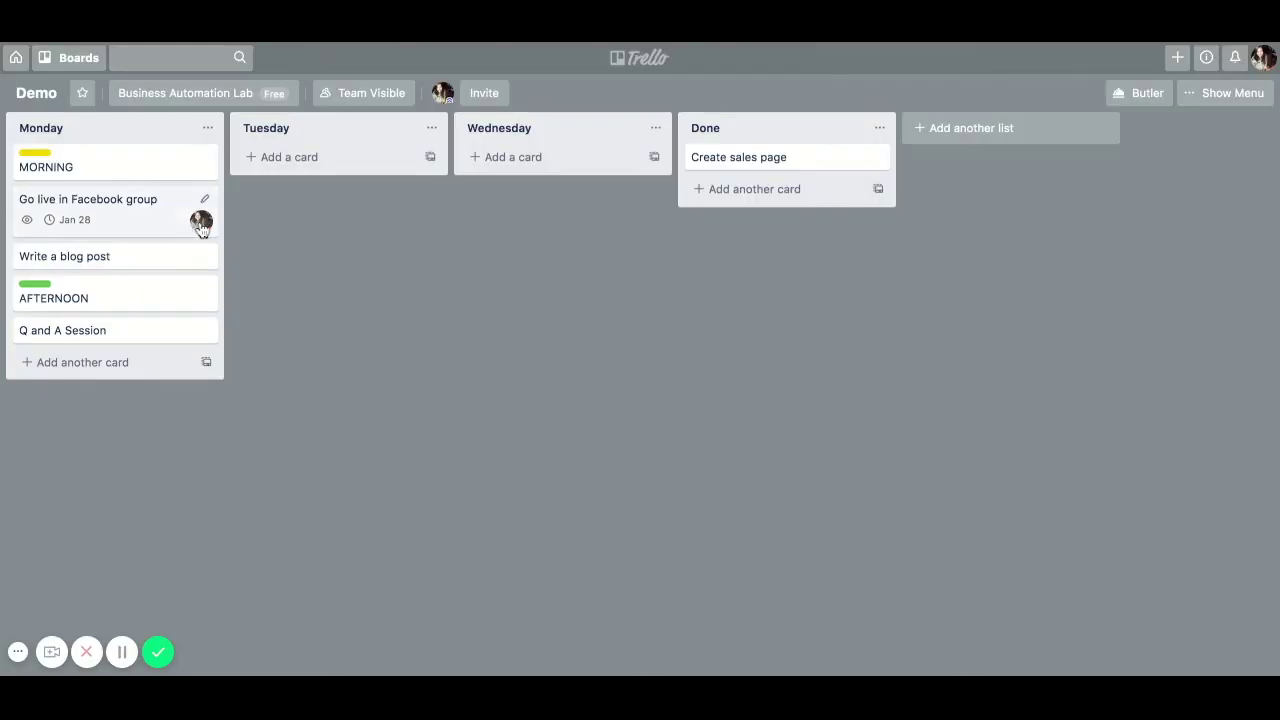
# - Add a checklist to the "Go live in Facebook group" card with the items "Create event", "Create graphic for the event" and "Create slides"
pyautogui.click(62, 215)
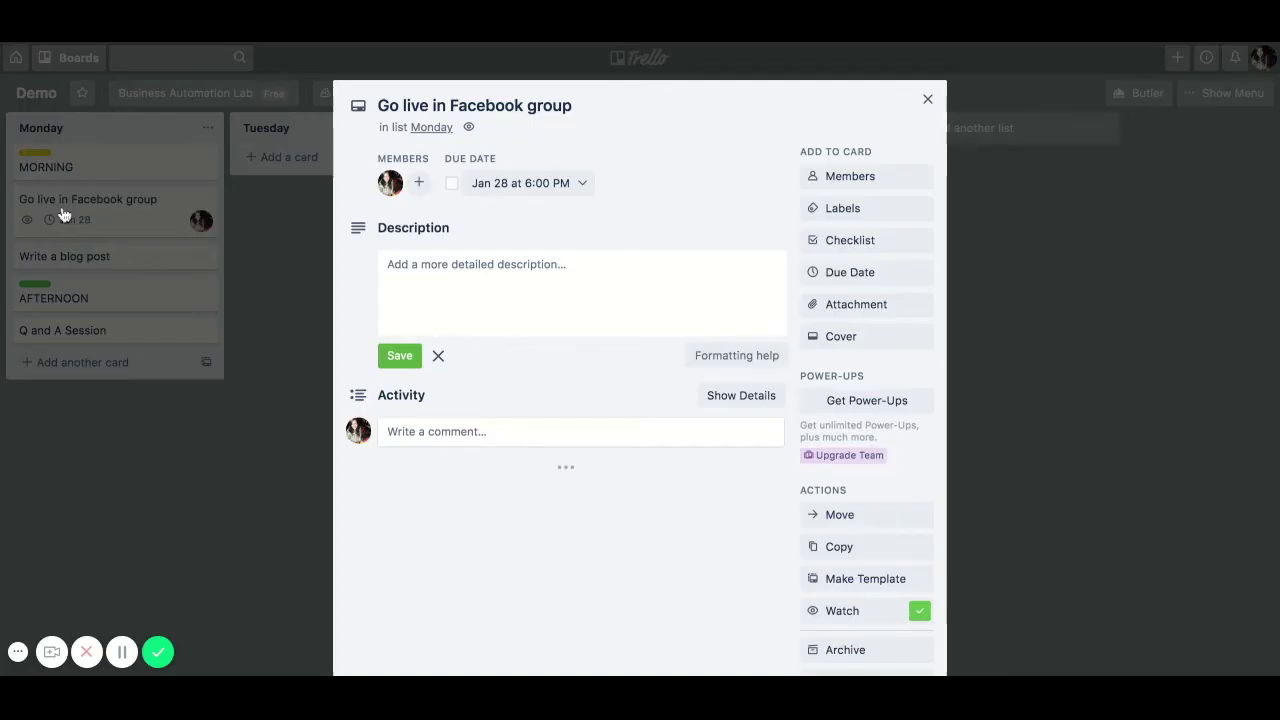
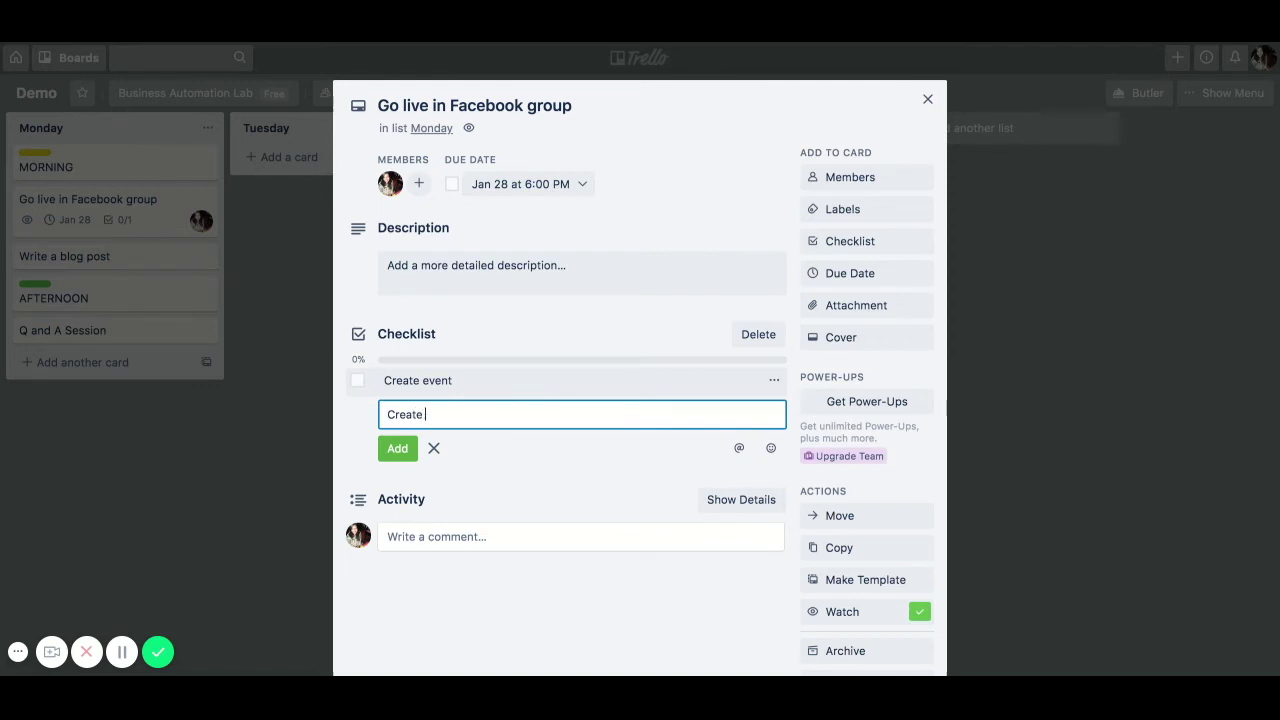
pyautogui.write('or the event')
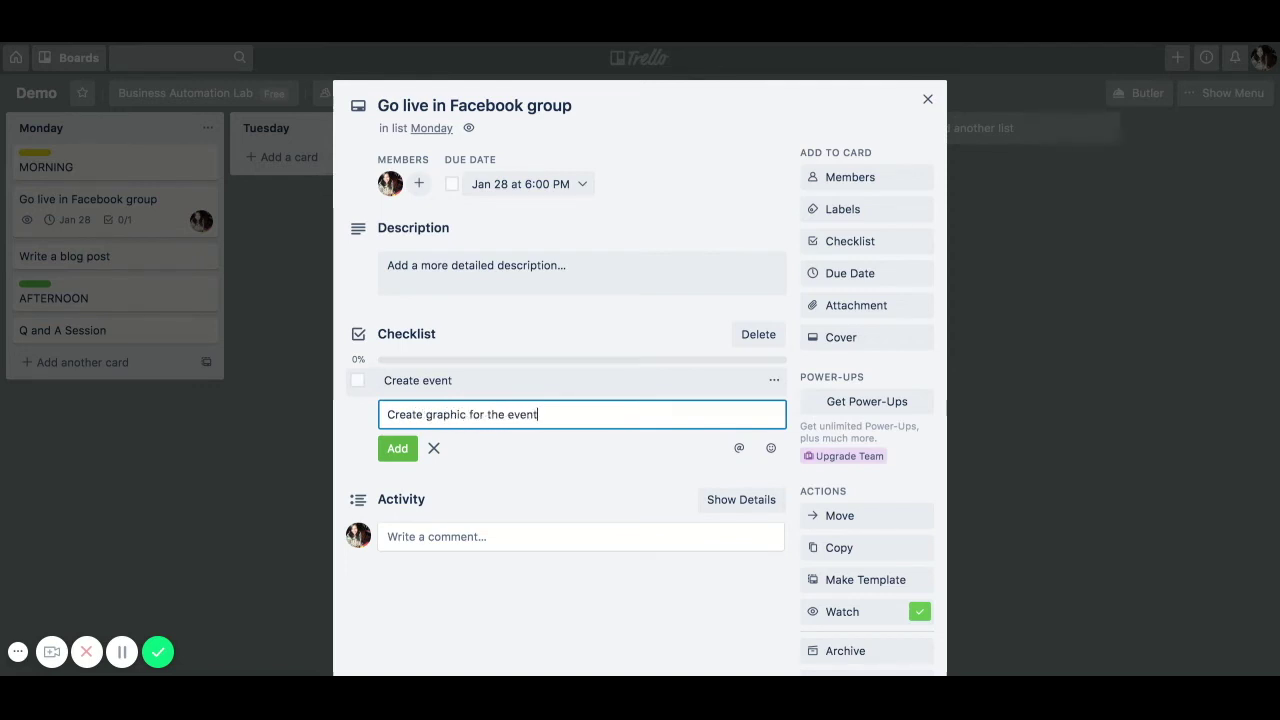
pyautogui.press('Return')
pyautogui.write('Create slides')
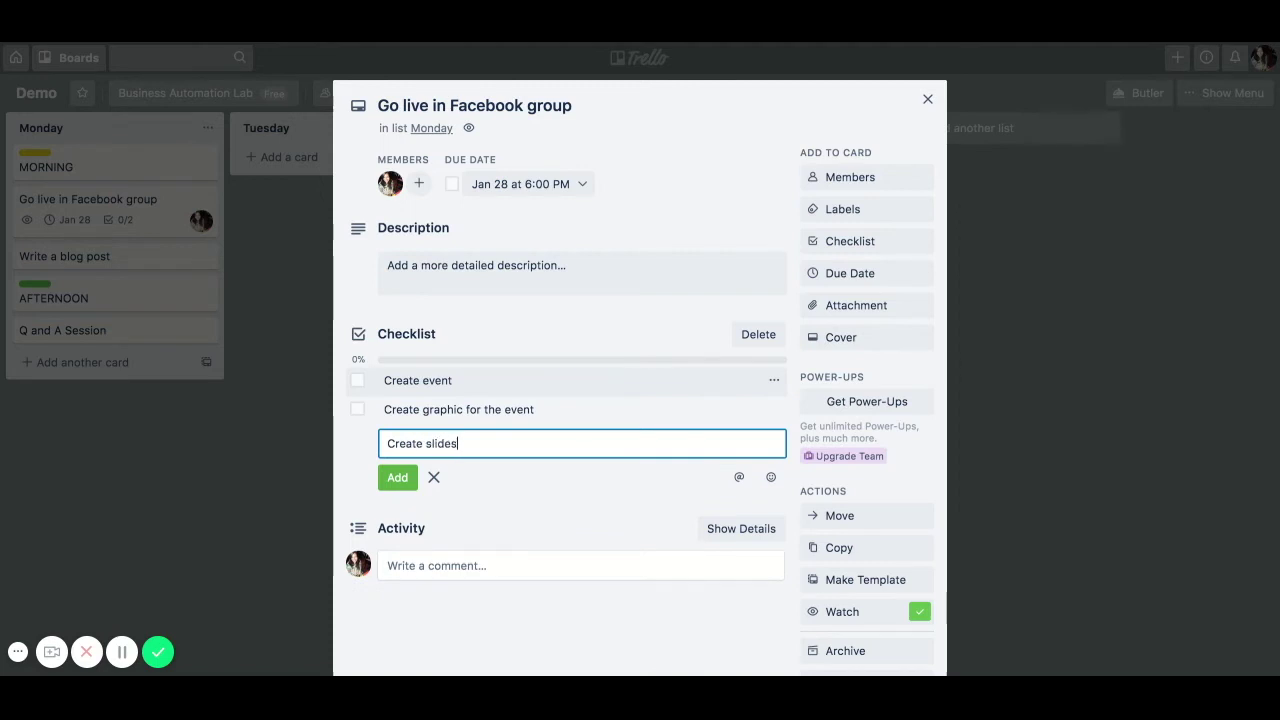
pyautogui.press('Return')
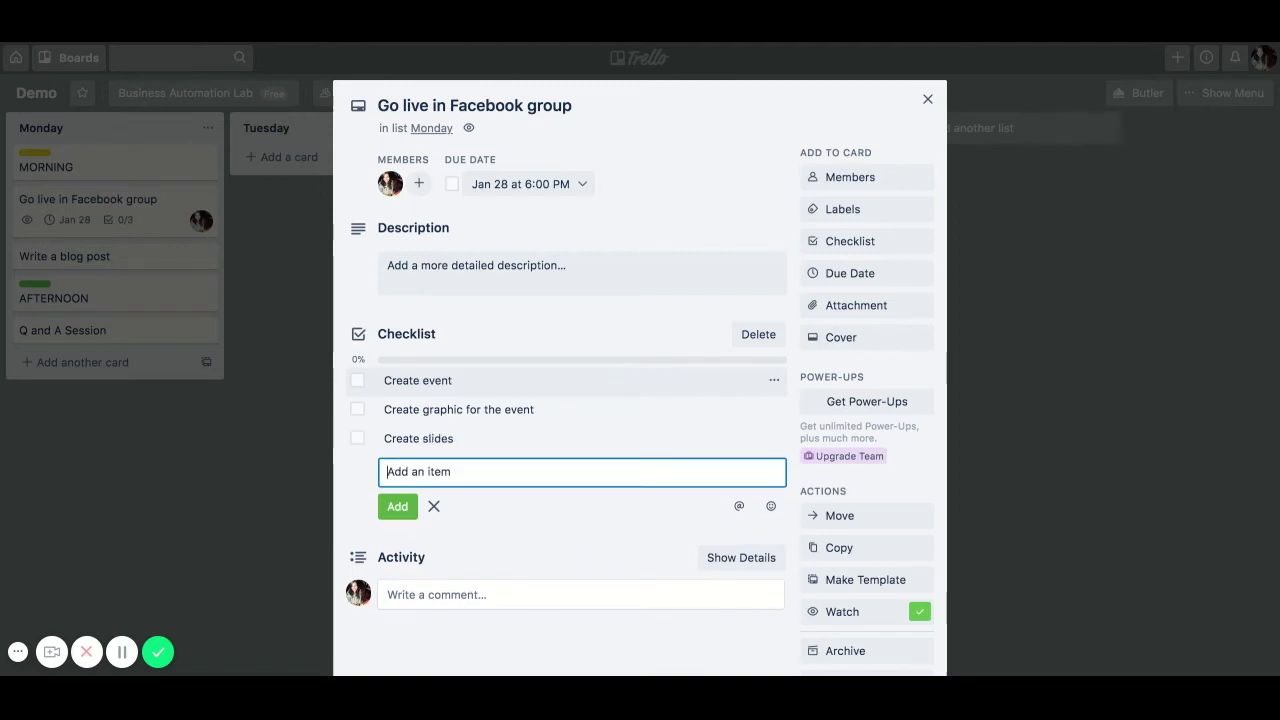
# - Add the items "Send an emai reminder" and "send a bot reminder" to the card's checklist
pyautogui.write('Send a reminder')
pyautogui.click(423, 472)
pyautogui.write('n emai')
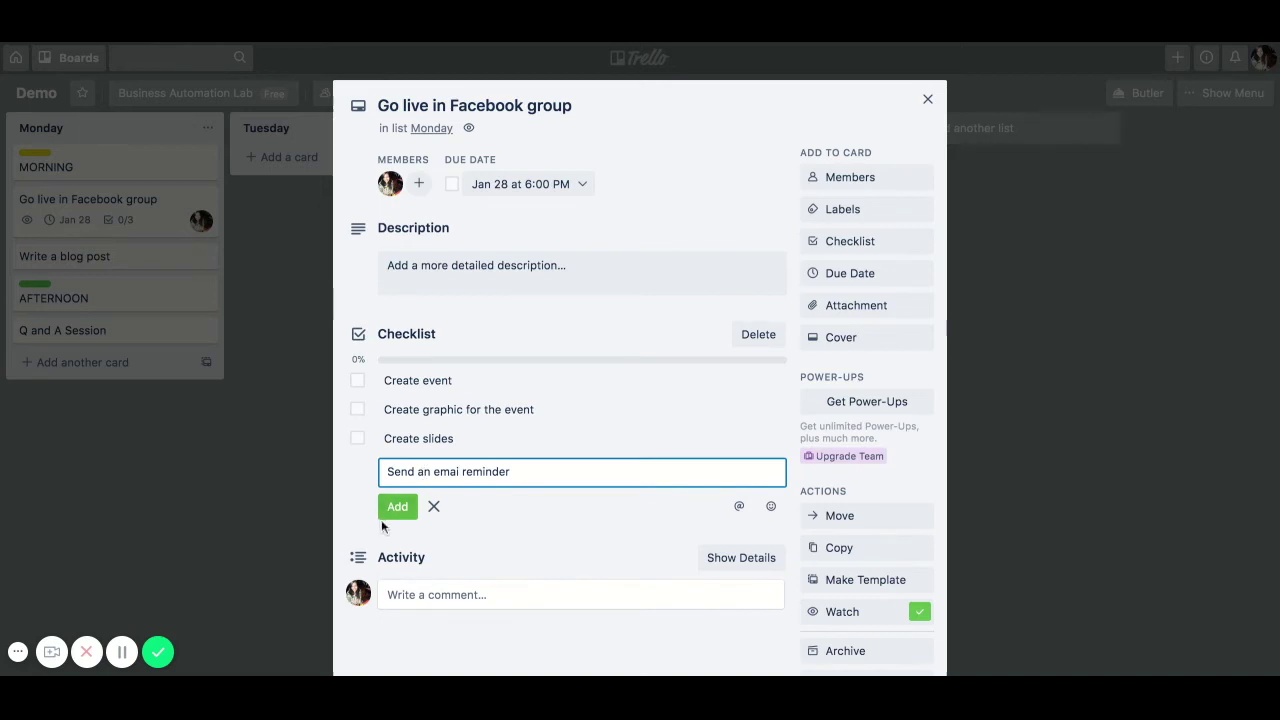
pyautogui.click(390, 512)
pyautogui.write('send a bnri')
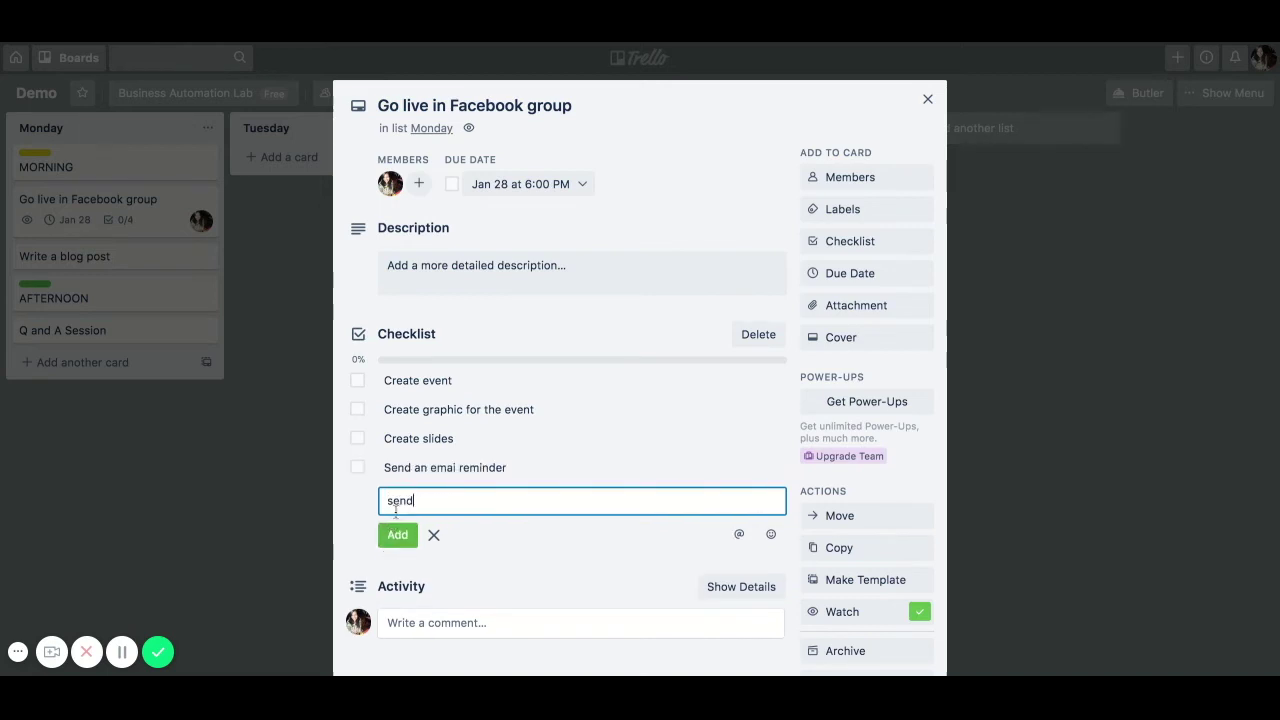
pyautogui.press('BackSpace')
pyautogui.press('BackSpace')
pyautogui.press('BackSpace')
pyautogui.write('ot reminder')
pyautogui.click(396, 540)
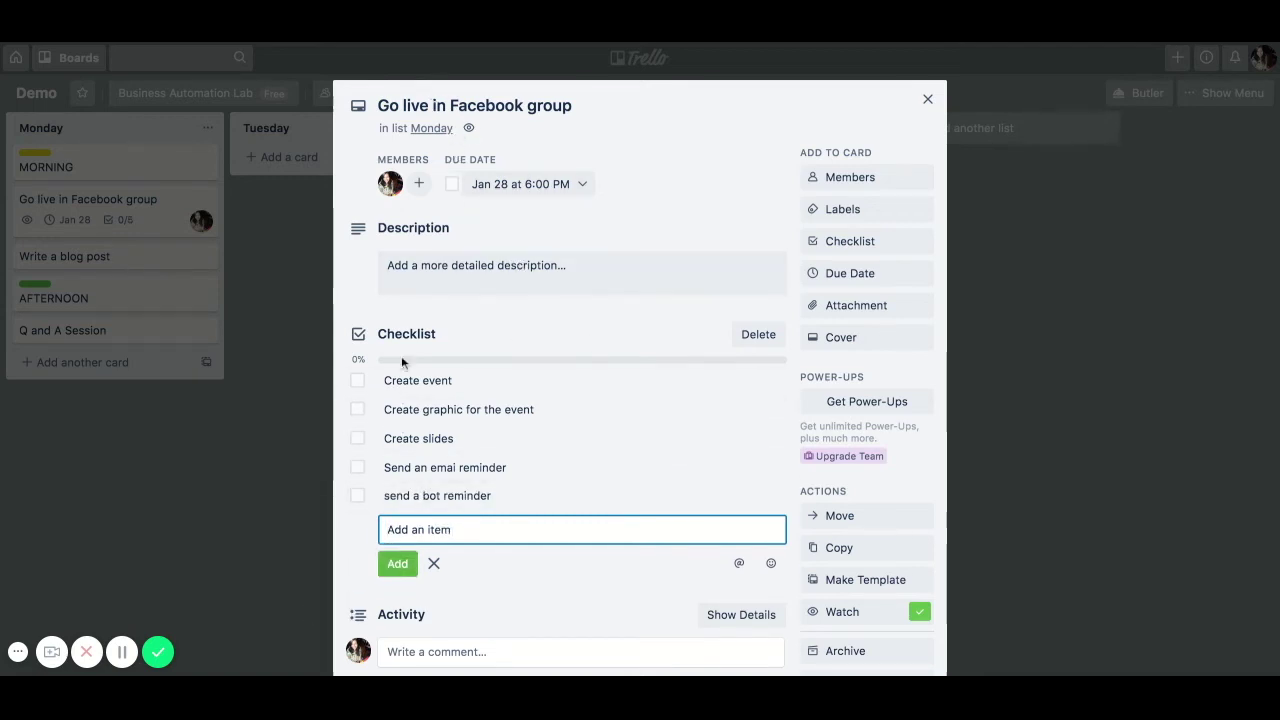
# - Check off all checklist items except "Send an emai reminder" and hide the completed items
pyautogui.click(358, 384)
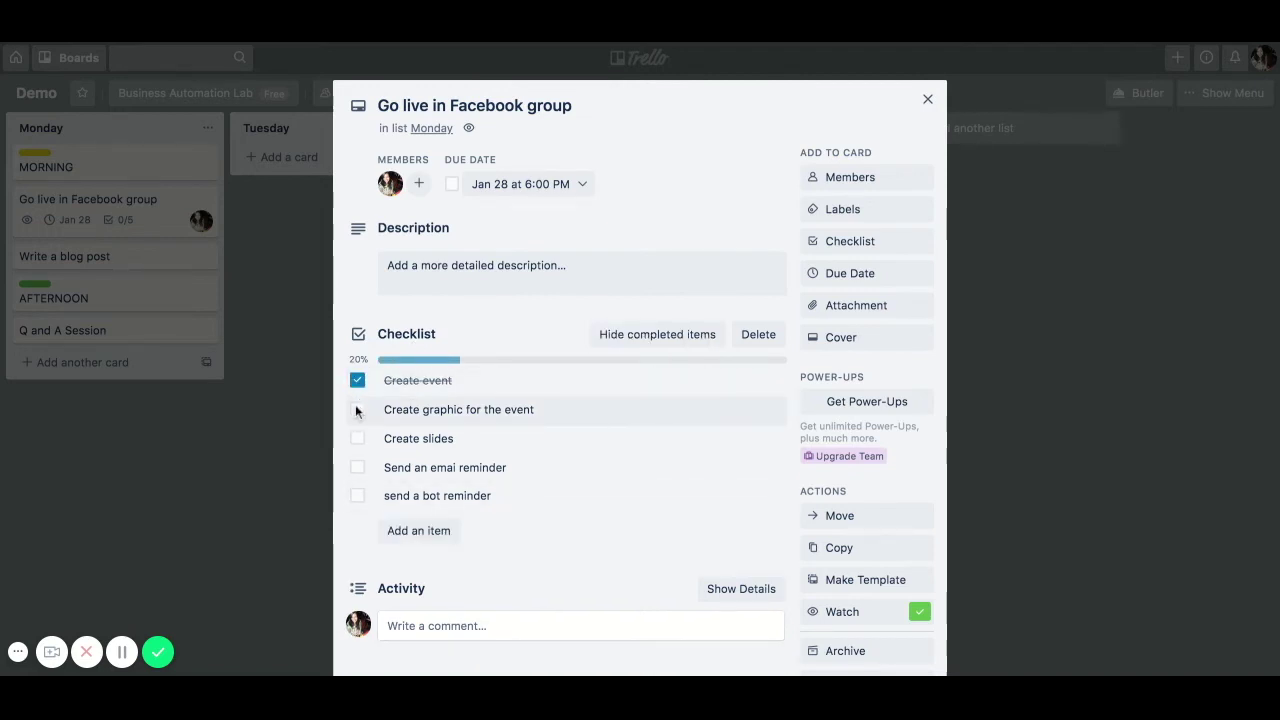
pyautogui.click(357, 409)
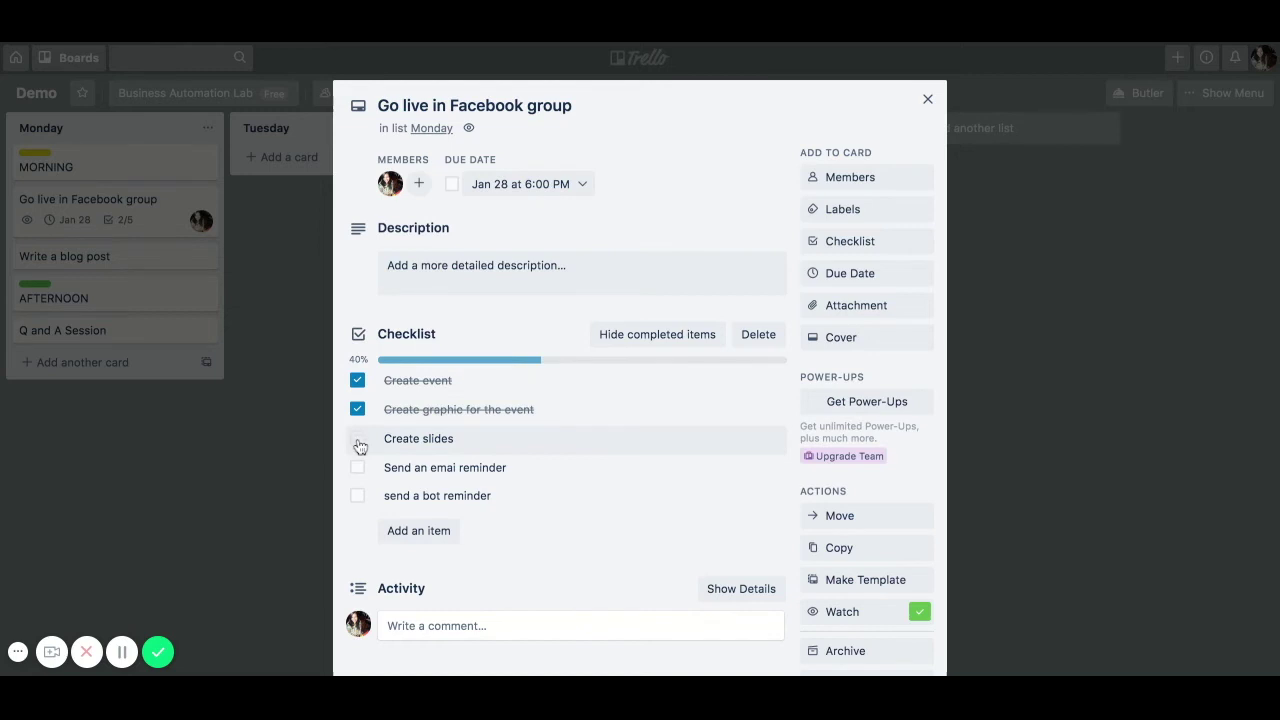
pyautogui.click(359, 442)
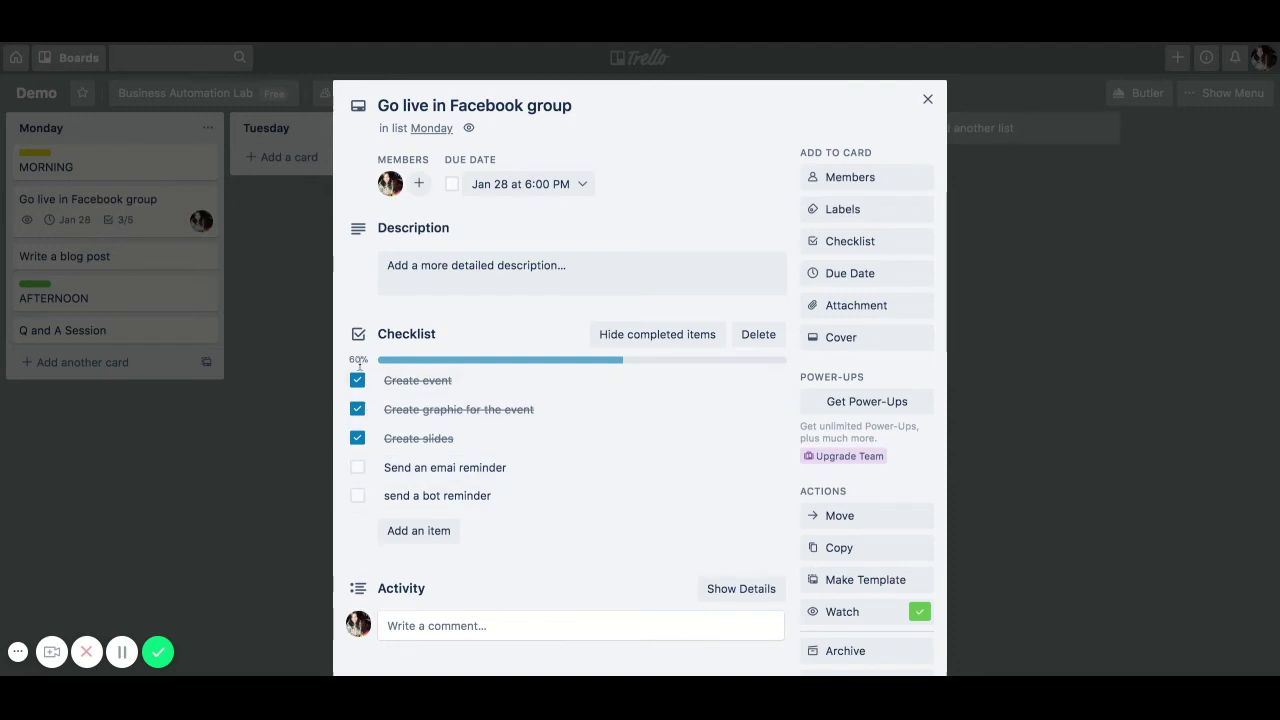
pyautogui.click(357, 496)
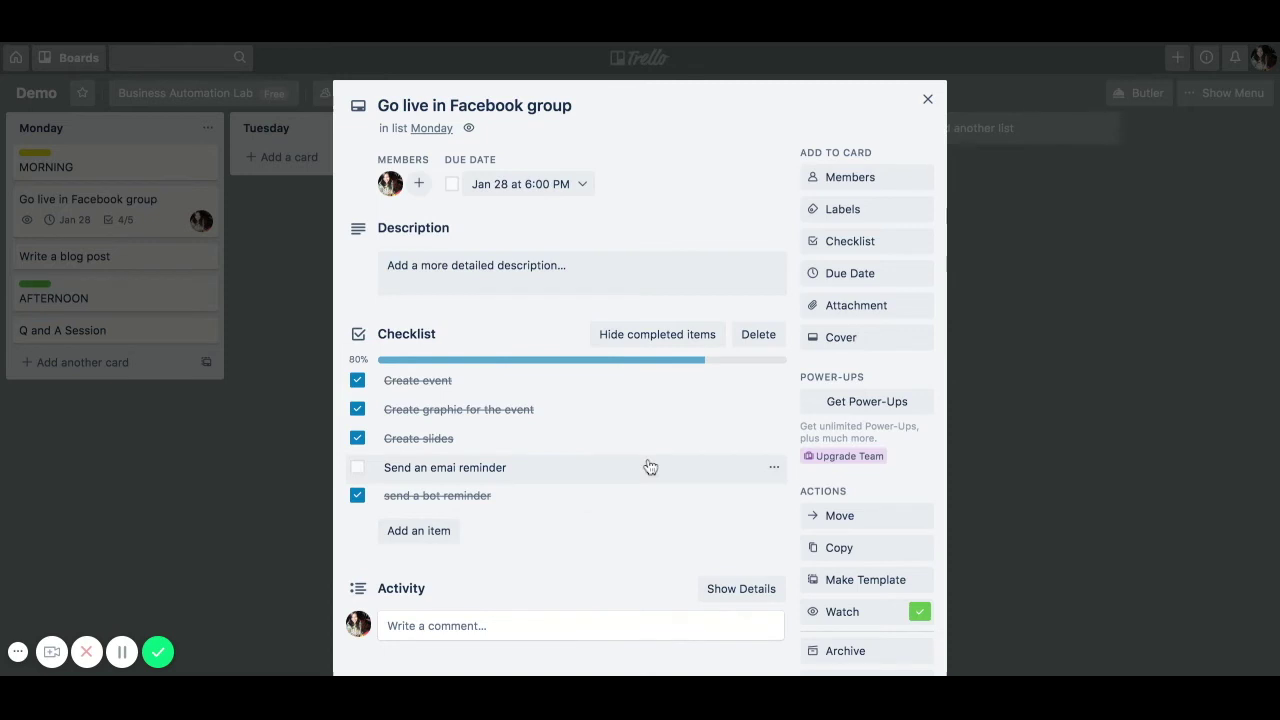
pyautogui.click(660, 336)
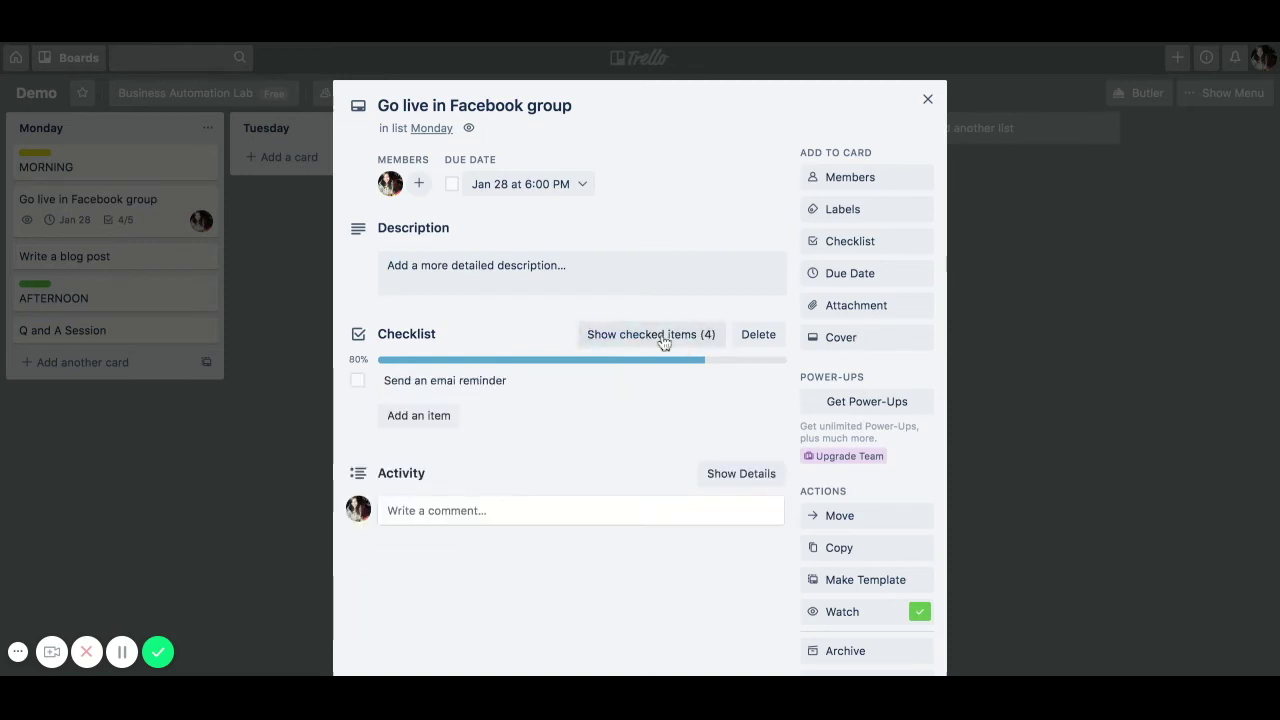
# - Set the Business photo of a laptop showing charts as the "Go live in Facebook group" card's cover and close the card
pyautogui.scroll(-1, 670, 416)
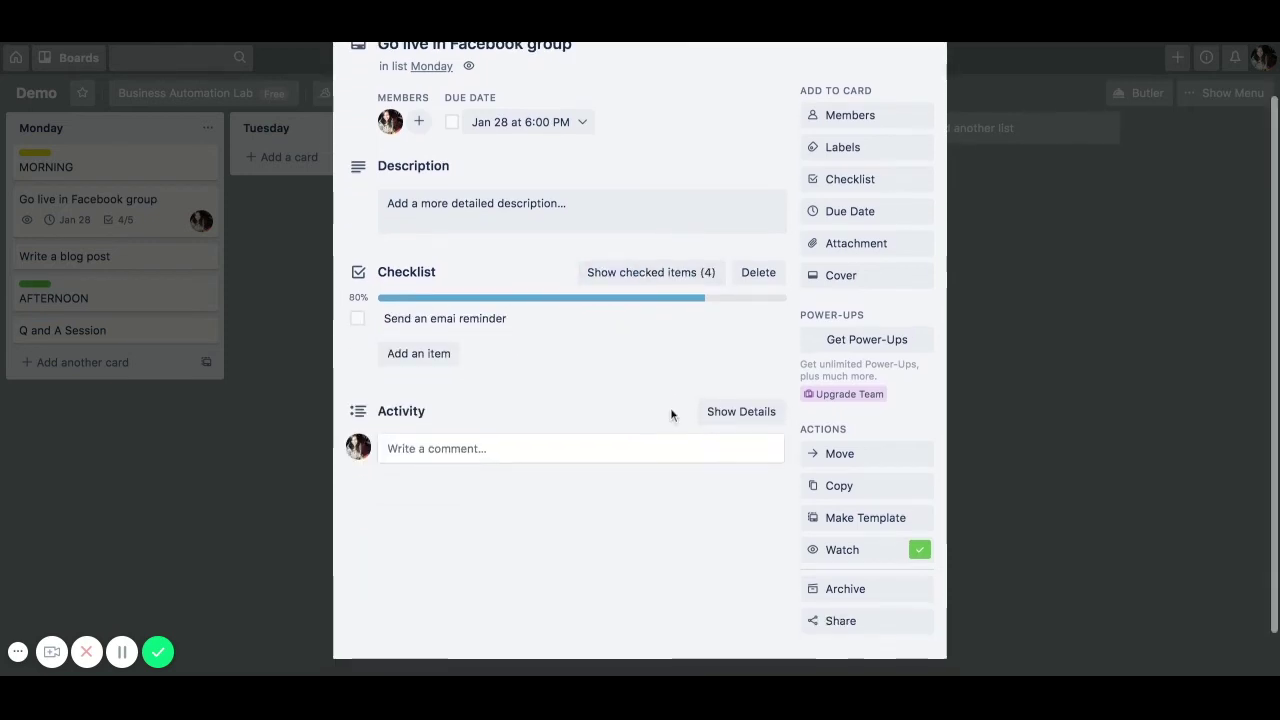
pyautogui.click(842, 282)
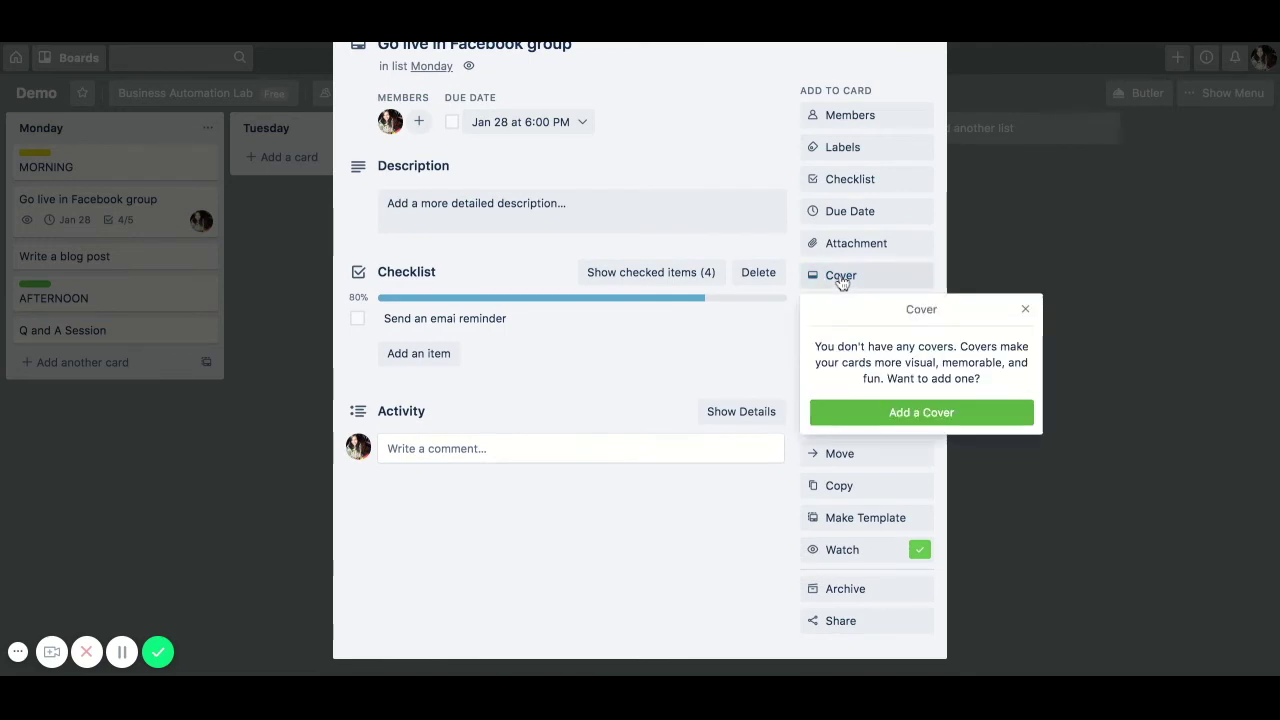
pyautogui.click(870, 423)
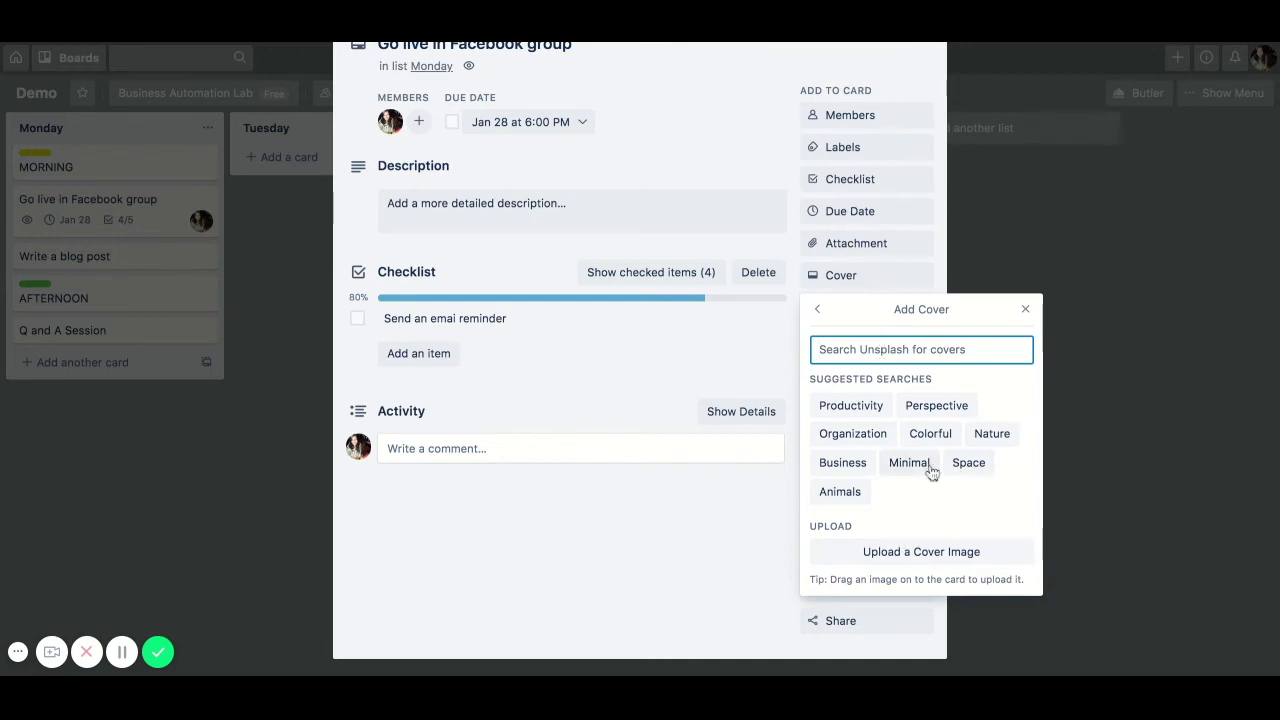
pyautogui.click(848, 460)
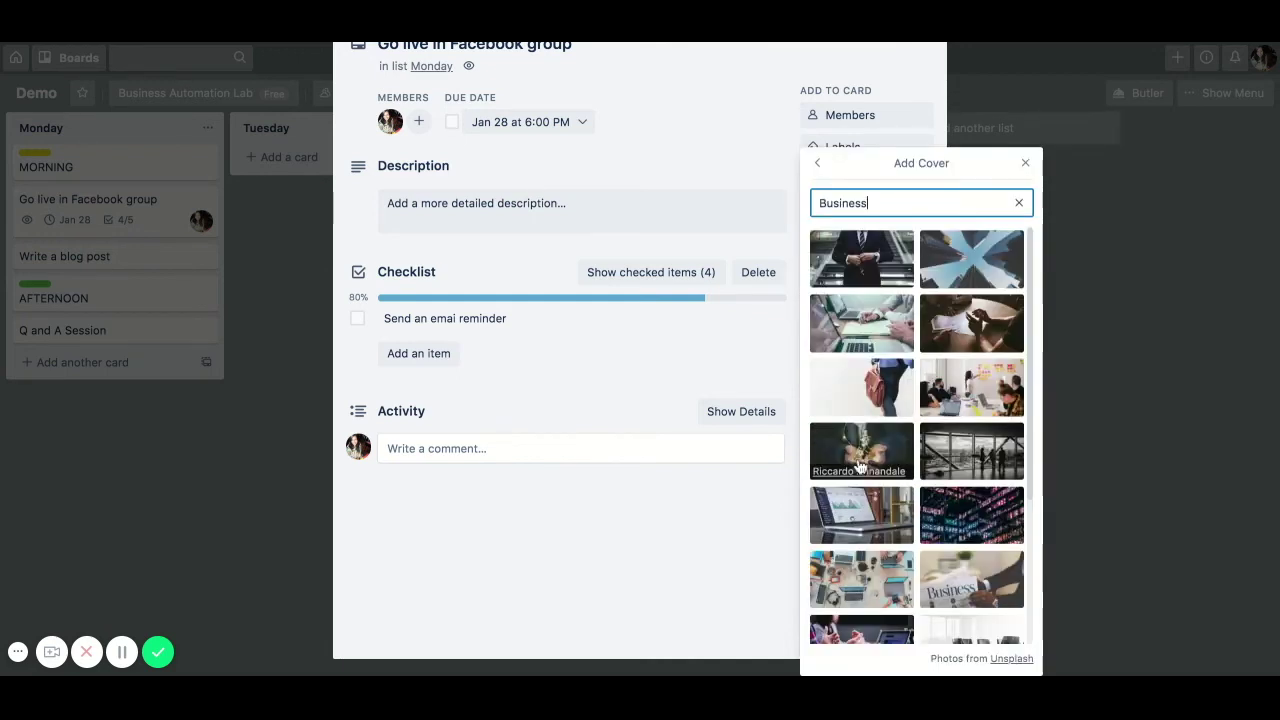
pyautogui.scroll(-3, 884, 368)
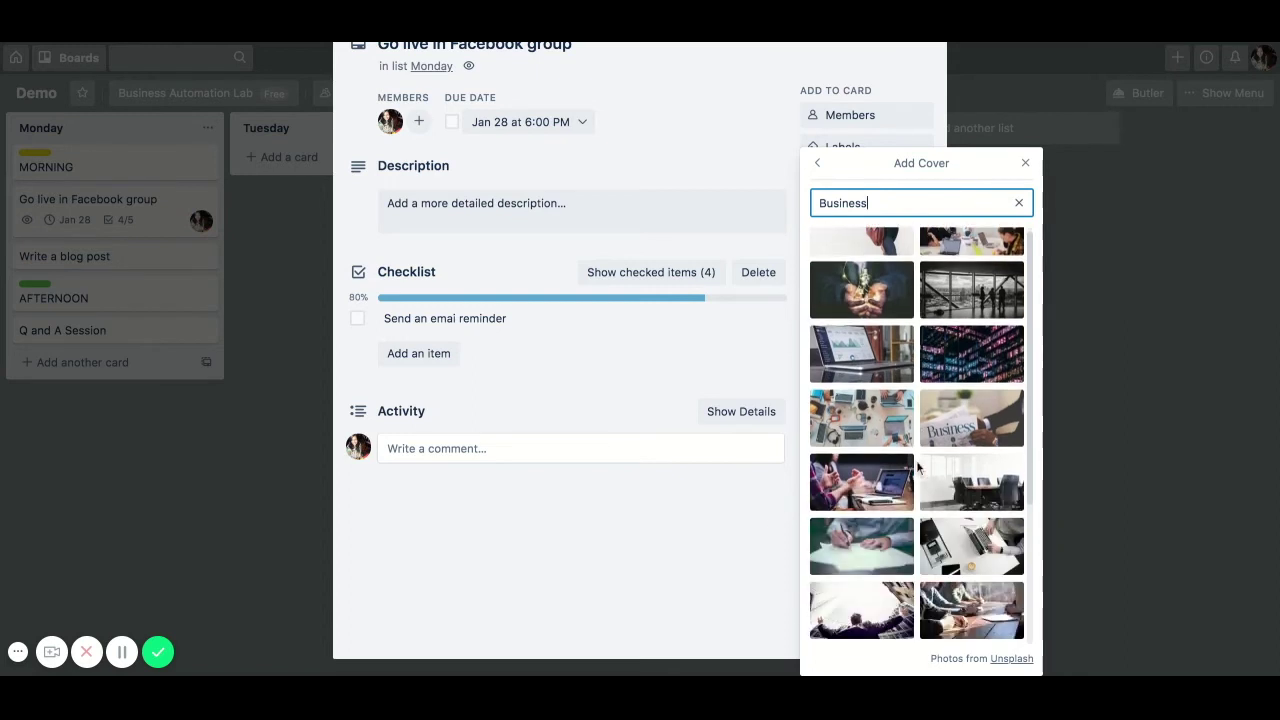
pyautogui.click(884, 368)
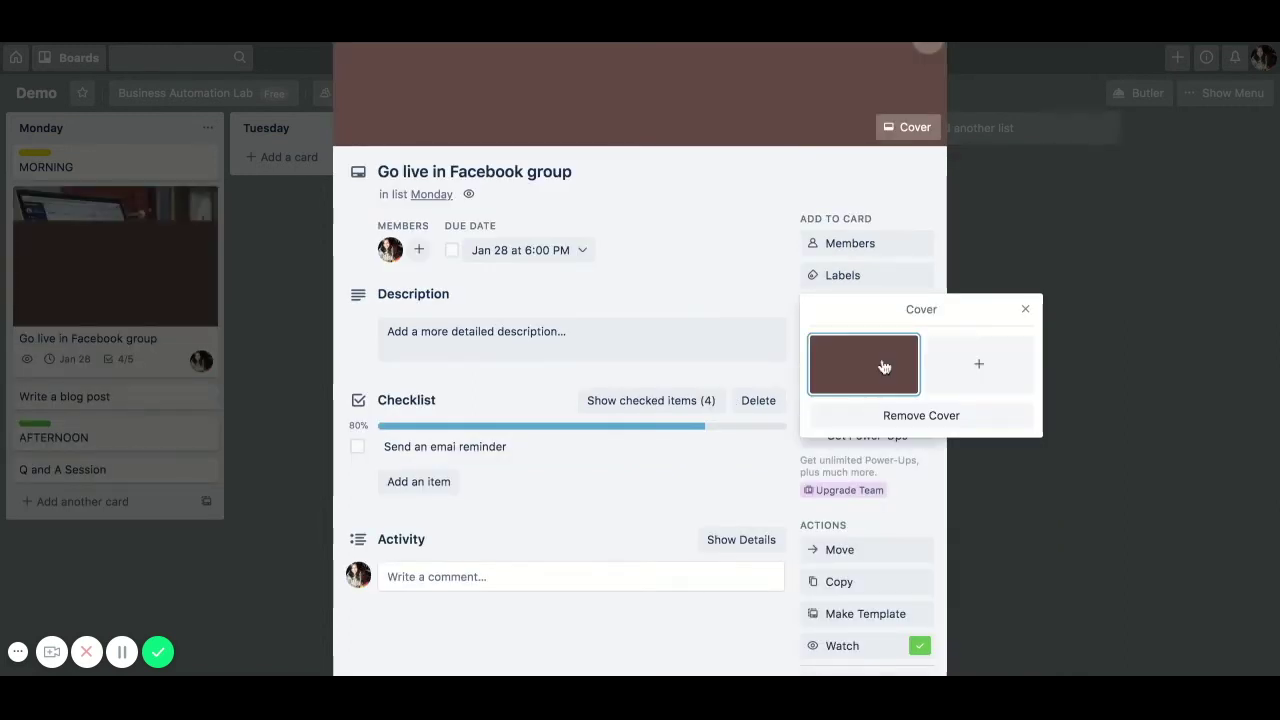
pyautogui.click(693, 636)
pyautogui.scroll(1, 823, 655)
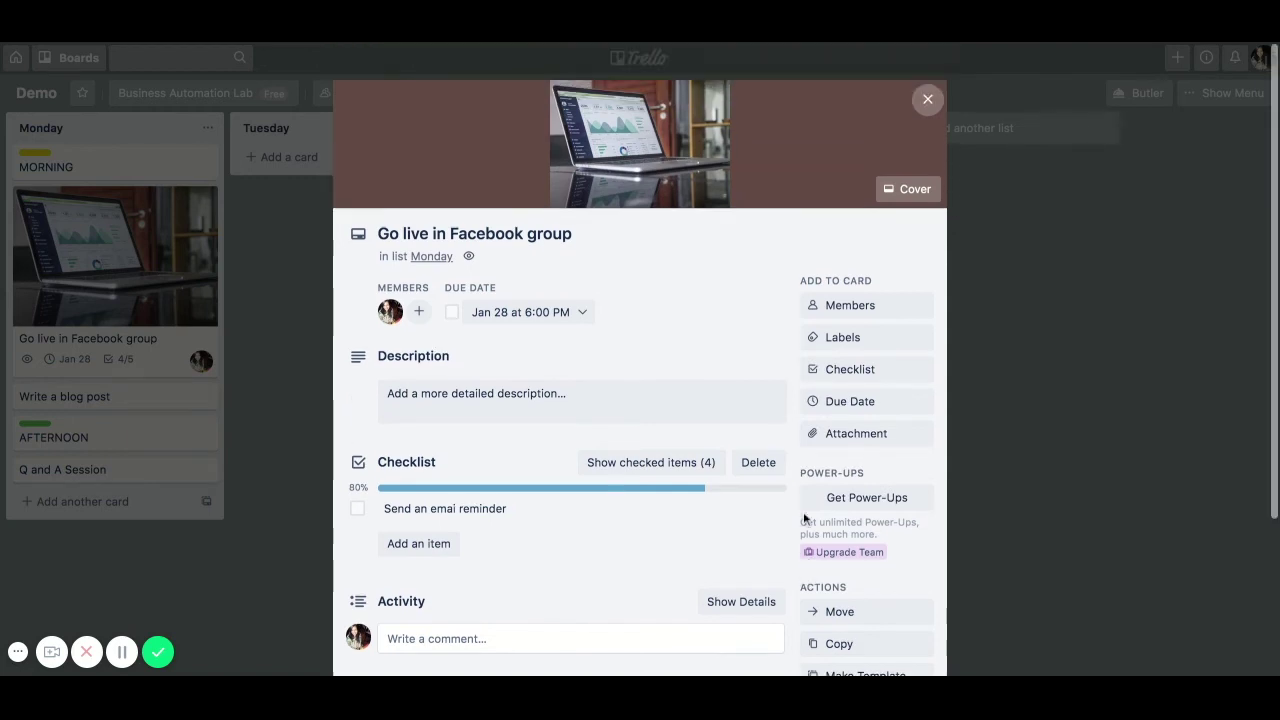
pyautogui.click(926, 100)
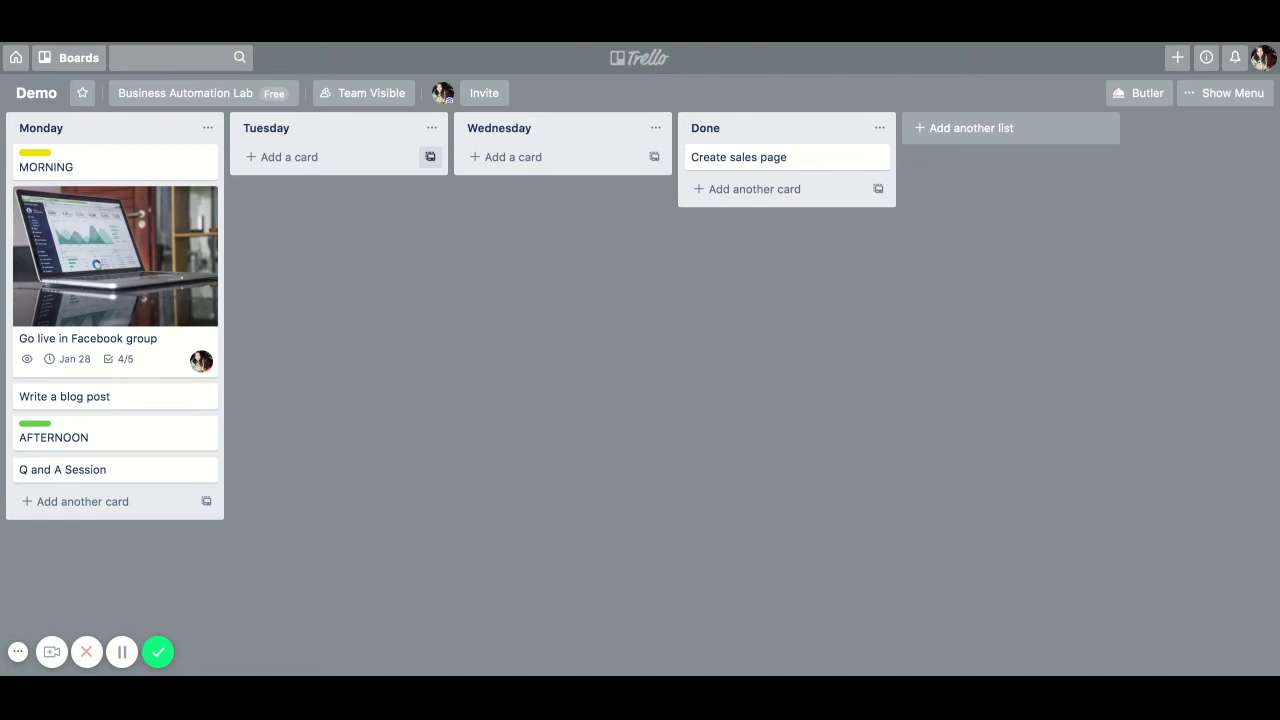
# - Open the "Write a blog post" card in the Monday list and add a checklist to it
pyautogui.click(70, 408)
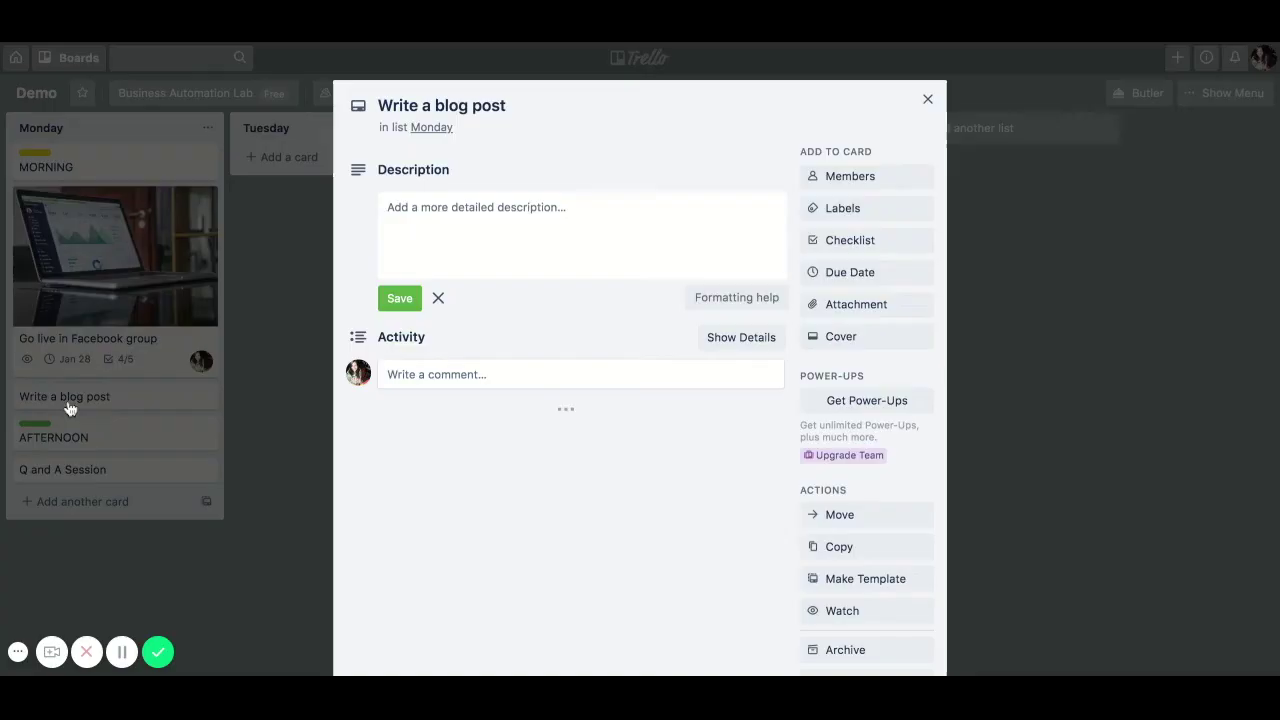
pyautogui.click(480, 369)
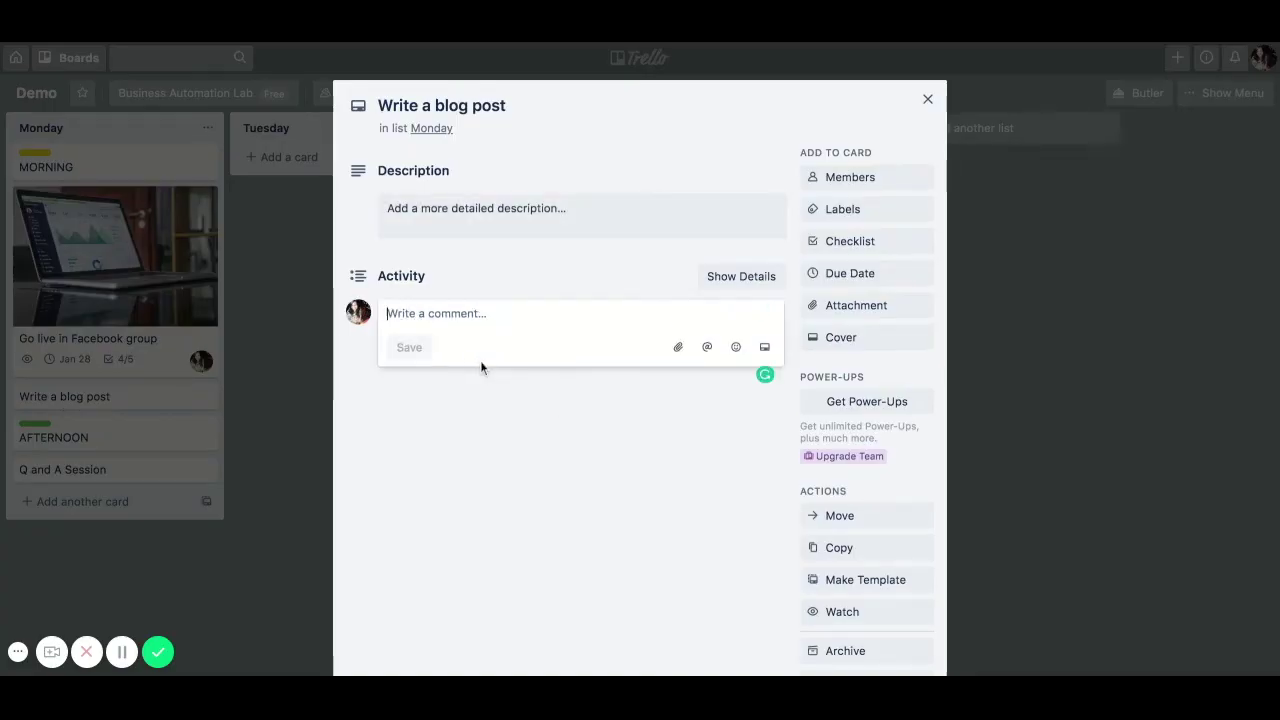
pyautogui.click(457, 440)
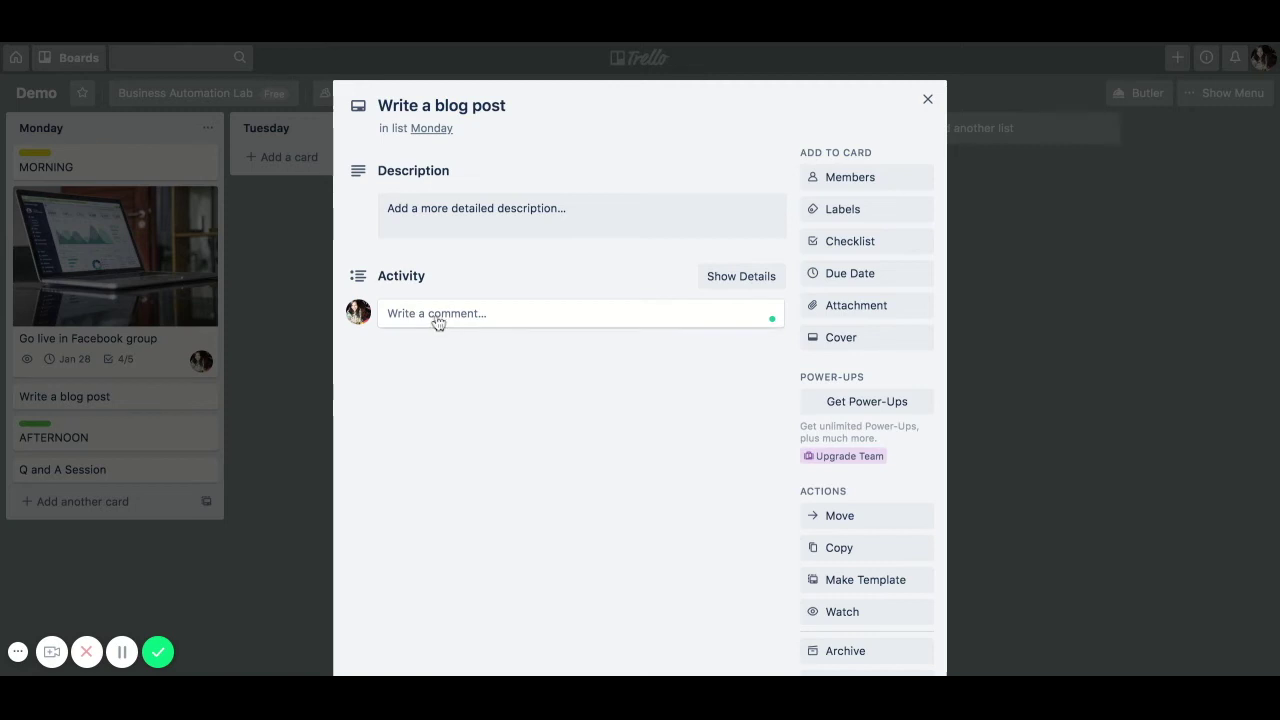
pyautogui.click(870, 242)
pyautogui.click(864, 408)
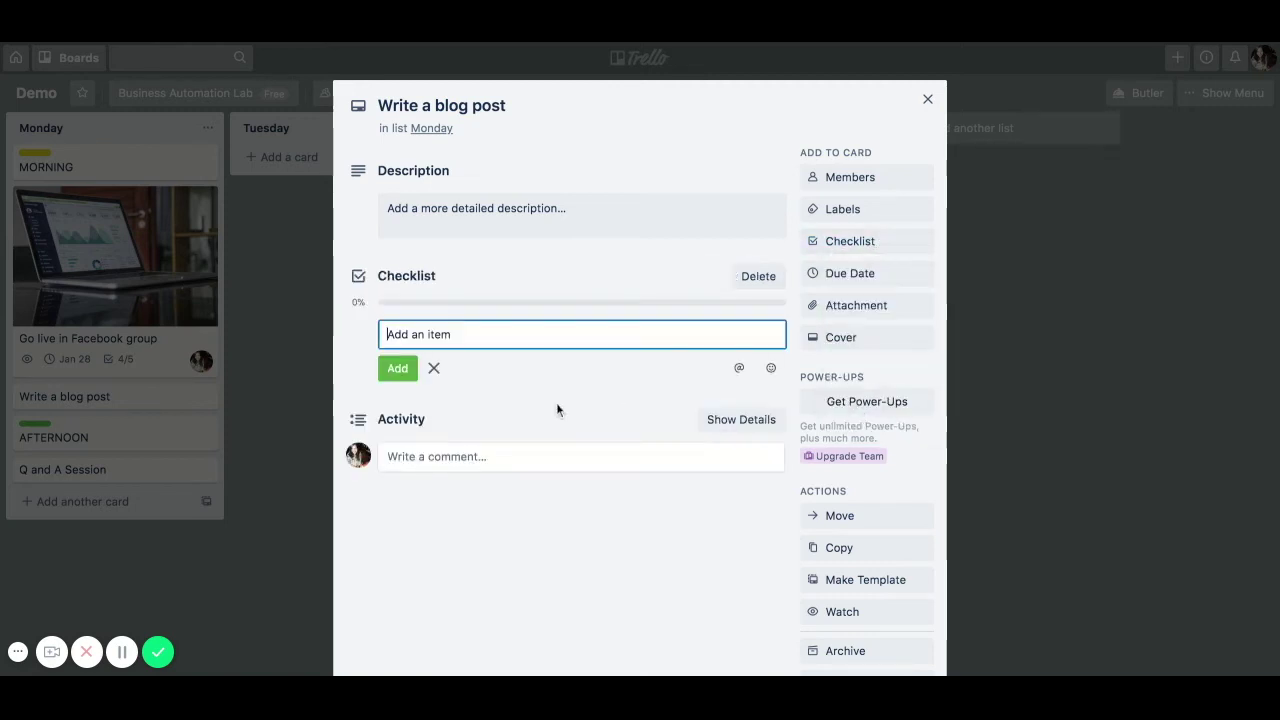
# - Add the items "research keyword" and "create pinterest graphic" to the "Write a blog post" checklist
pyautogui.write('rese')
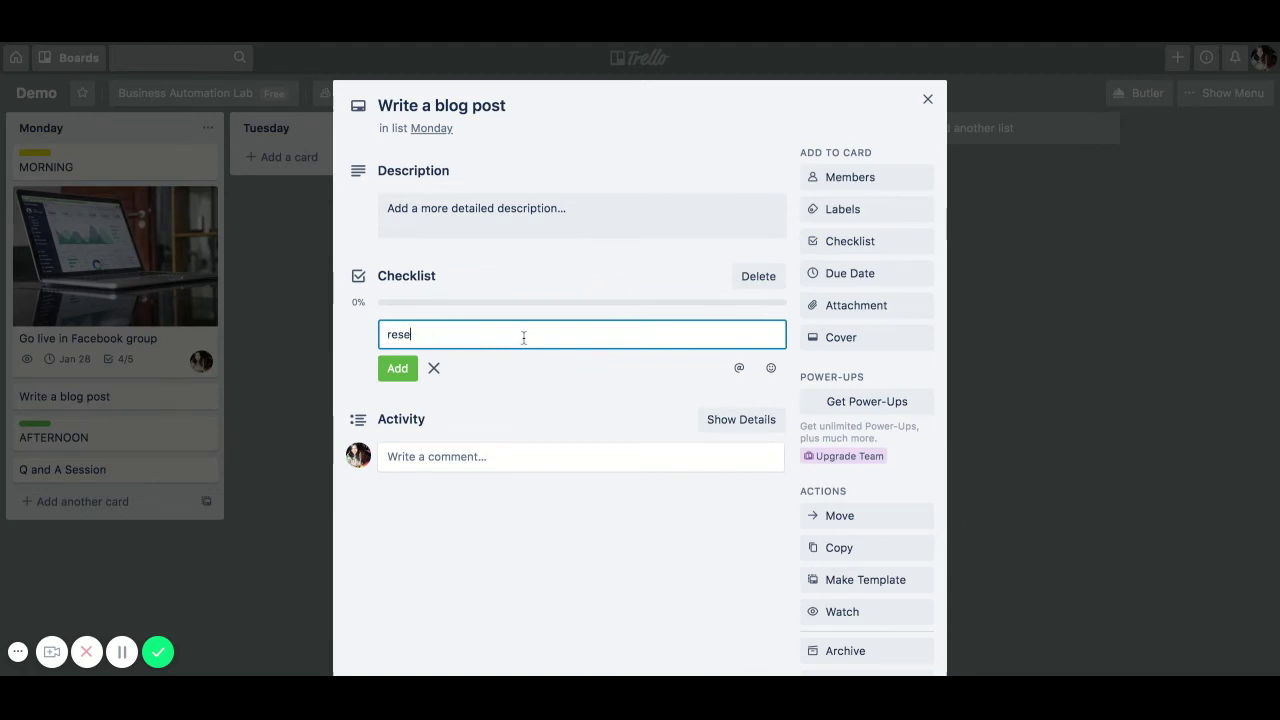
pyautogui.write('arch keyword')
pyautogui.press('Return')
pyautogui.write('create')
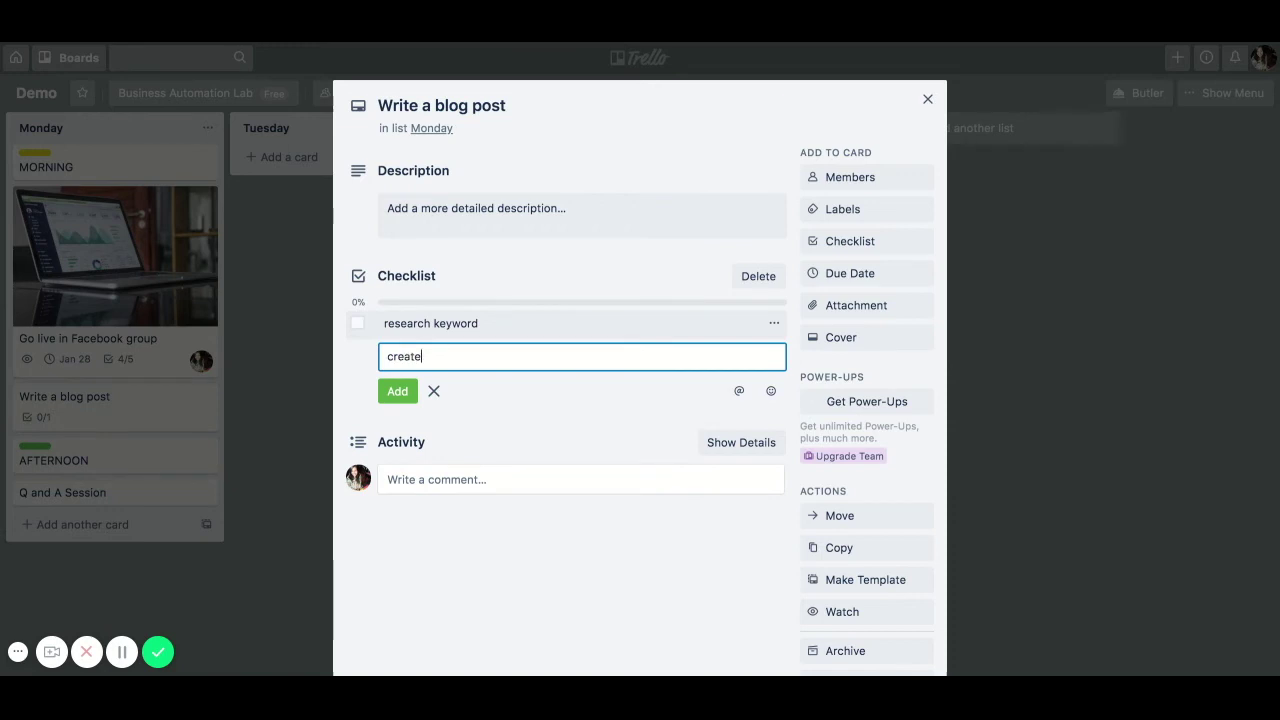
pyautogui.write(' pinterest graphic')
pyautogui.click(416, 396)
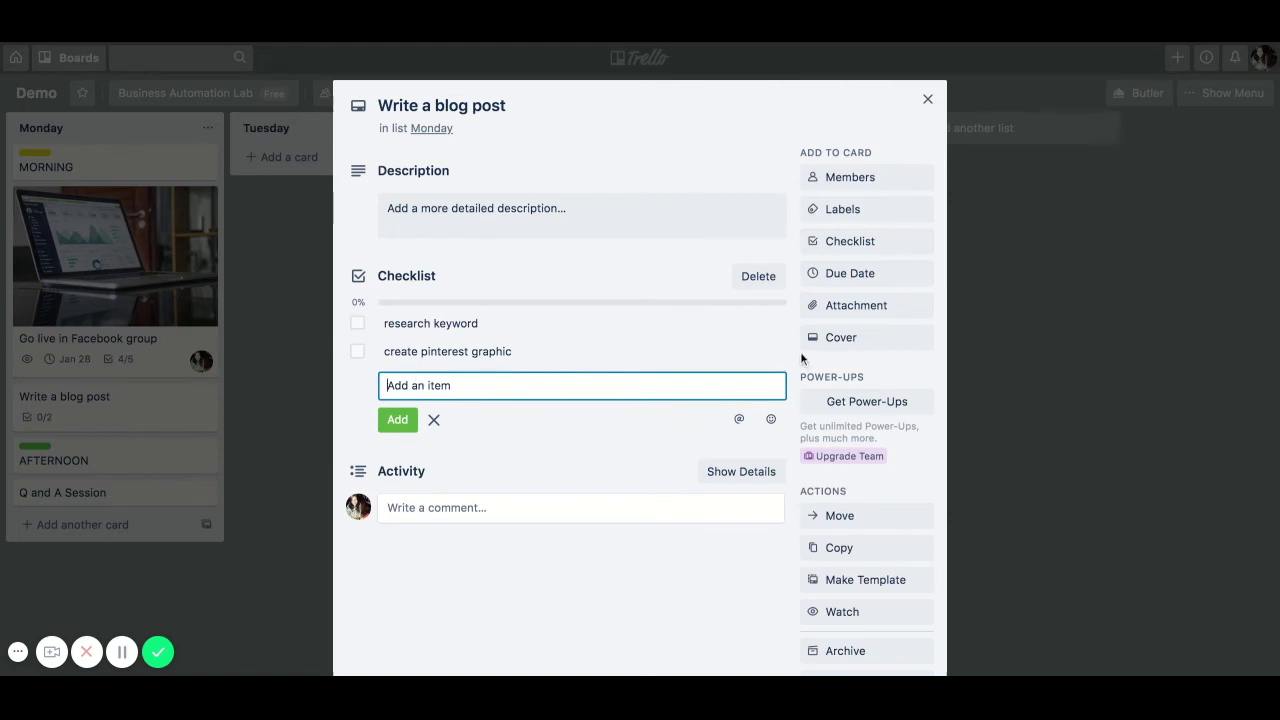
# - Examine the destination options for moving and copying the "Write a blog post" card, leaving both without applying them
pyautogui.scroll(-2, 834, 434)
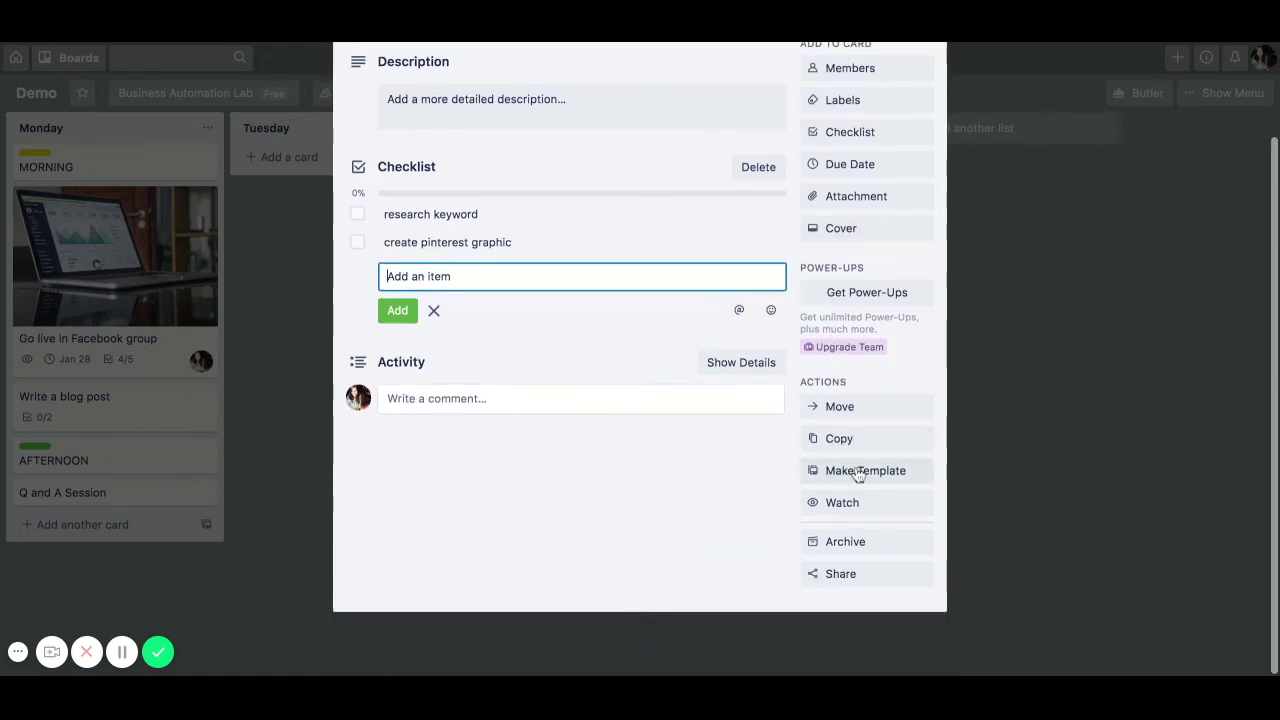
pyautogui.click(838, 418)
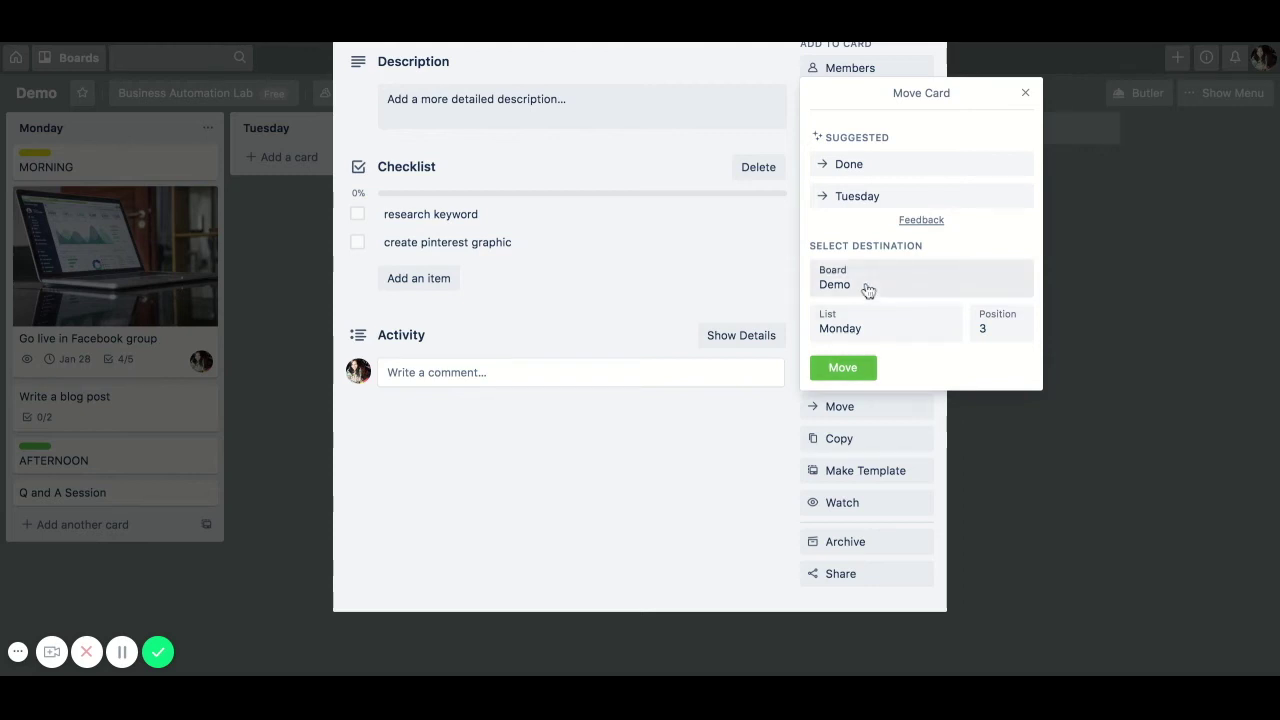
pyautogui.click(697, 458)
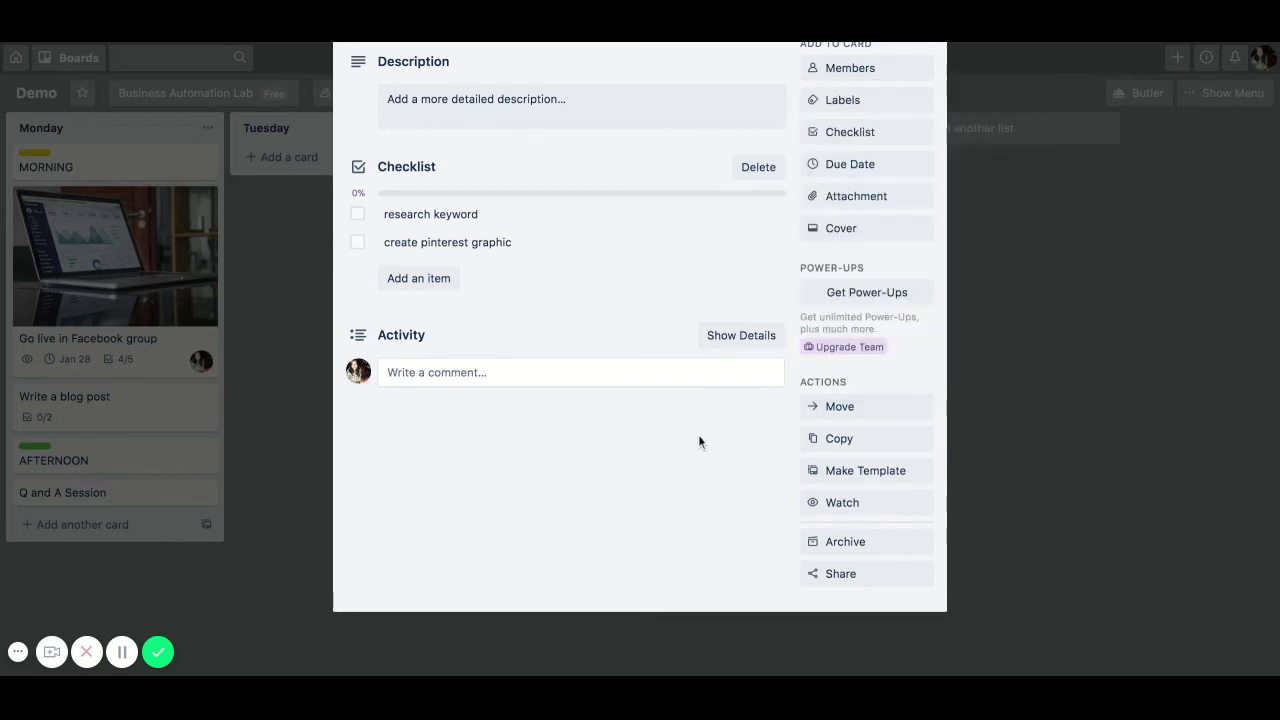
pyautogui.click(827, 446)
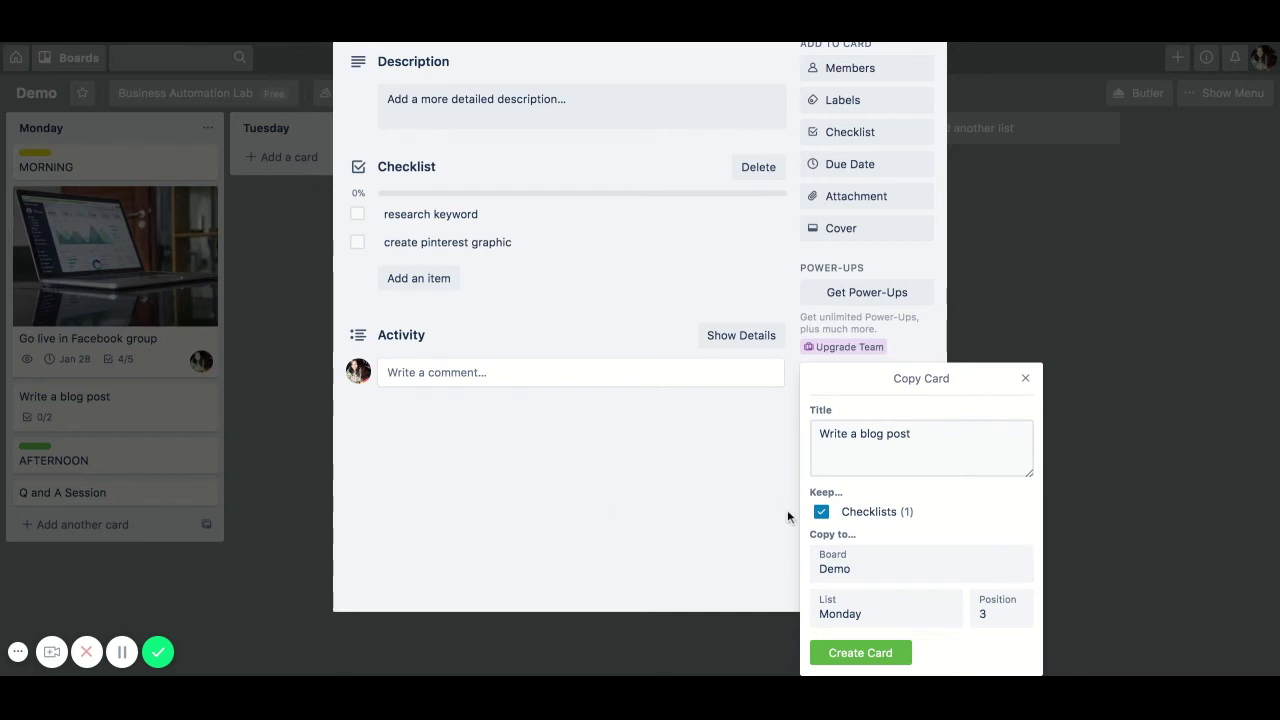
pyautogui.click(736, 481)
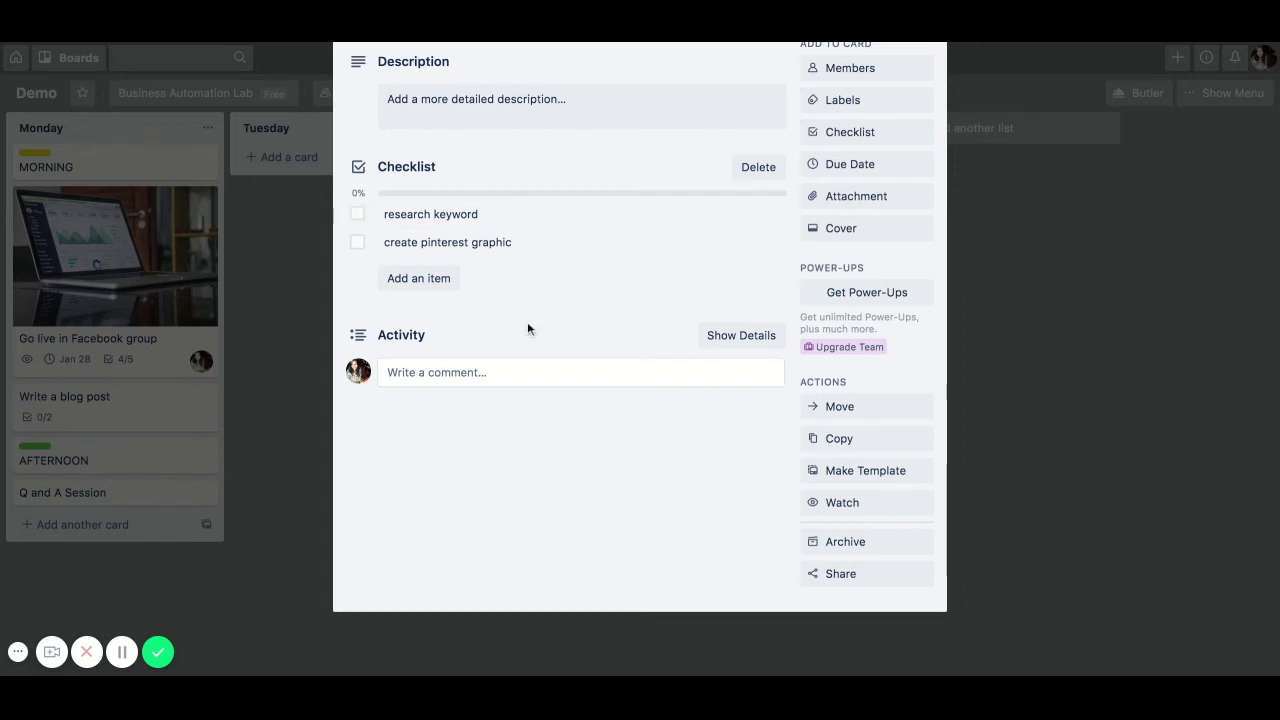
pyautogui.click(840, 440)
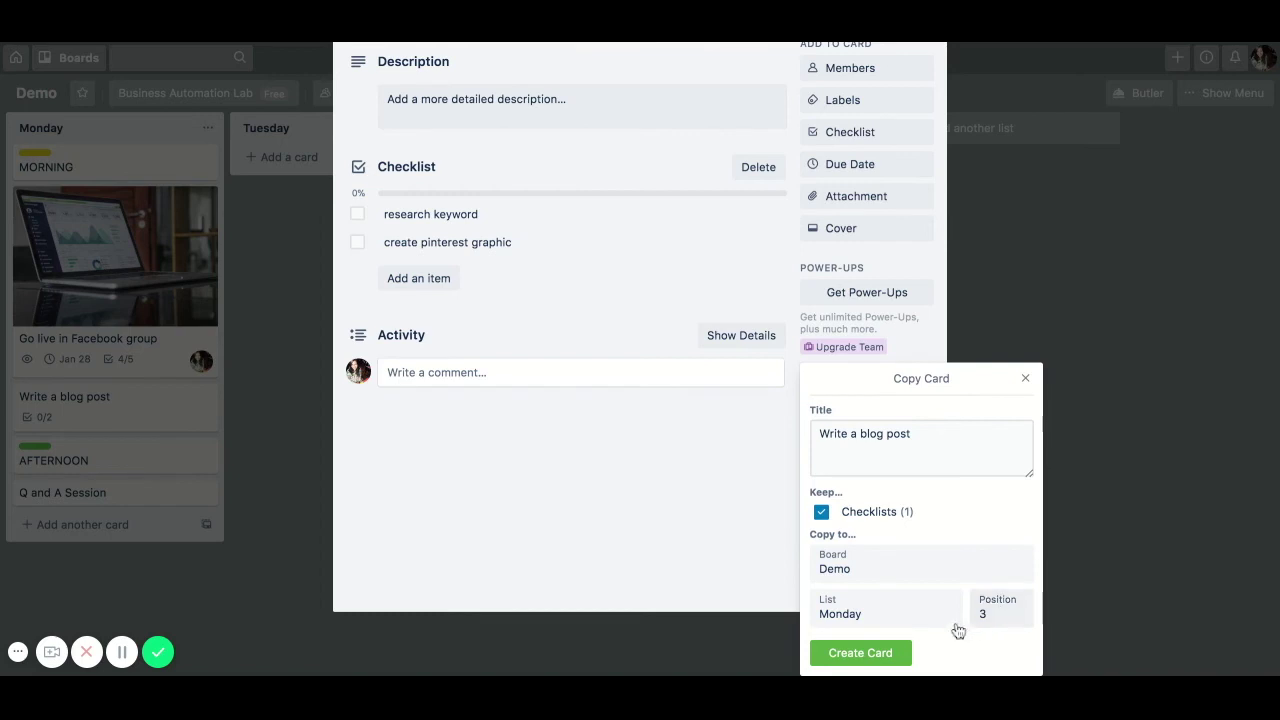
pyautogui.click(675, 465)
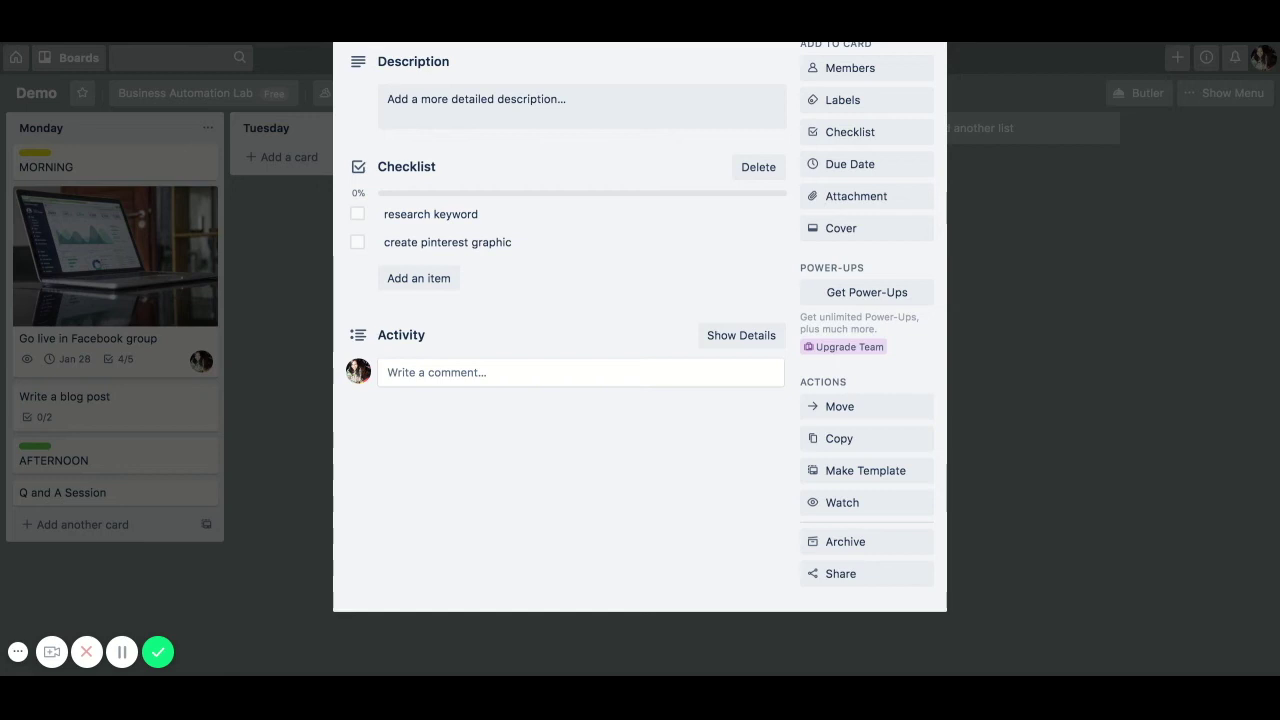
# - Make the "Write a blog post" card a template and close it
pyautogui.click(872, 476)
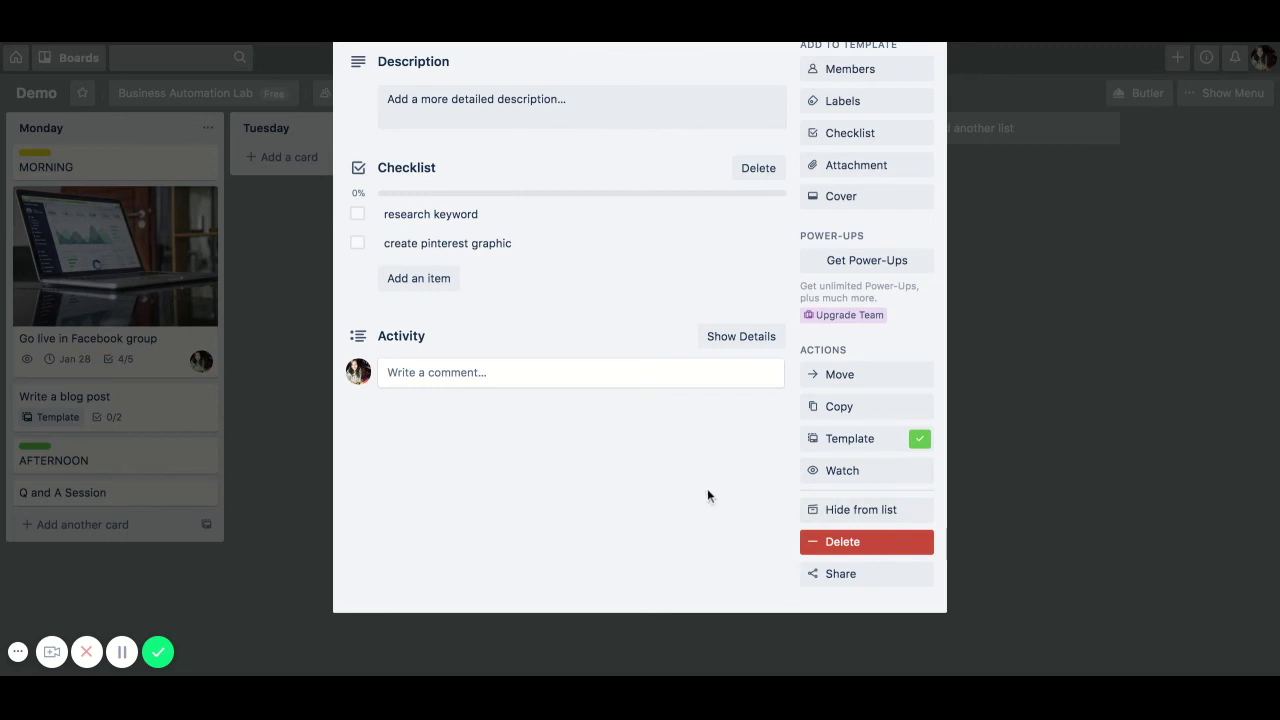
pyautogui.scroll(3, 708, 495)
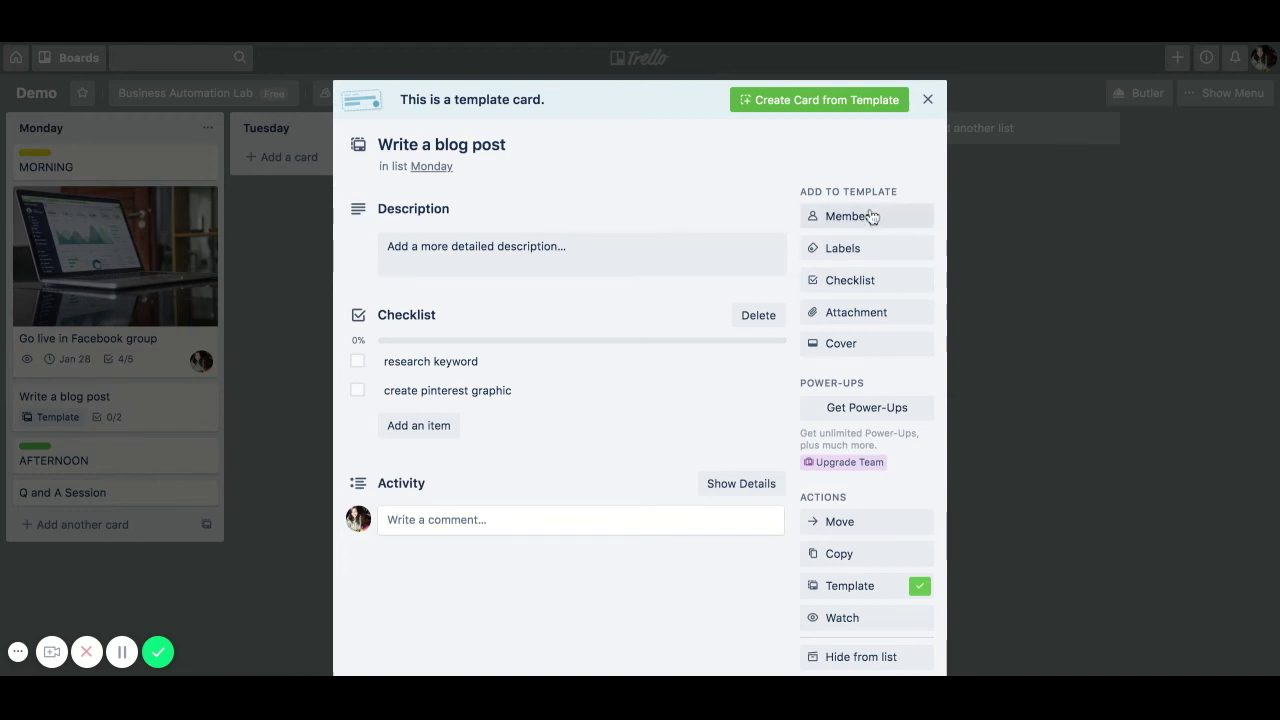
pyautogui.click(928, 112)
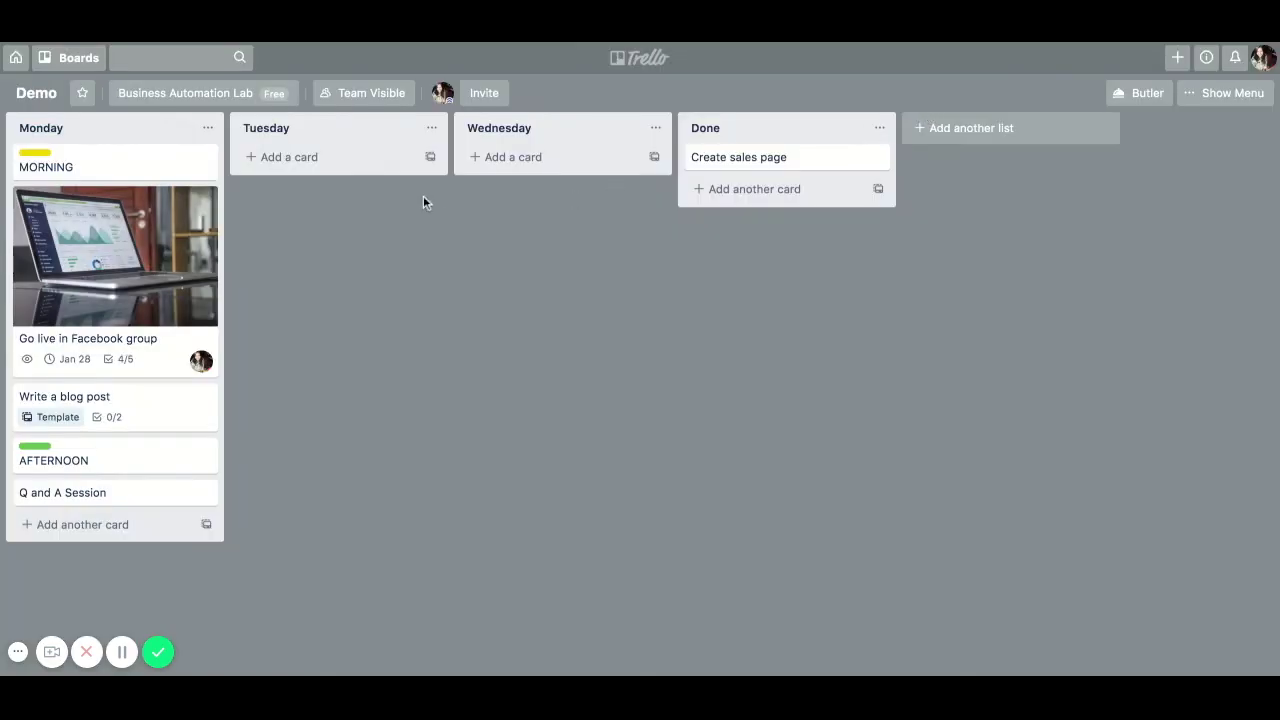
# - View the "Q and A Session" card in the Monday list and close it without changes
pyautogui.click(150, 497)
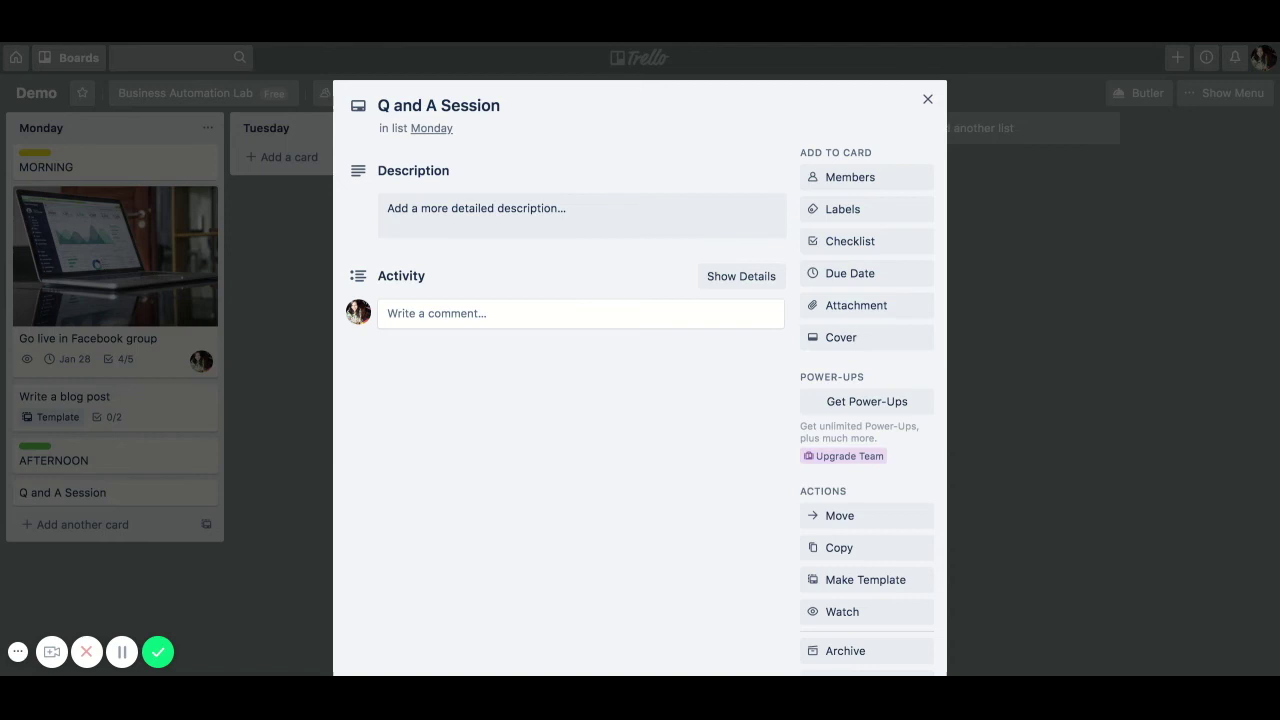
pyautogui.click(928, 99)
# - Switch to The Minimal Launch Kit board and look through its lists from Welcome to Promotion Calendar
pyautogui.click(70, 57)
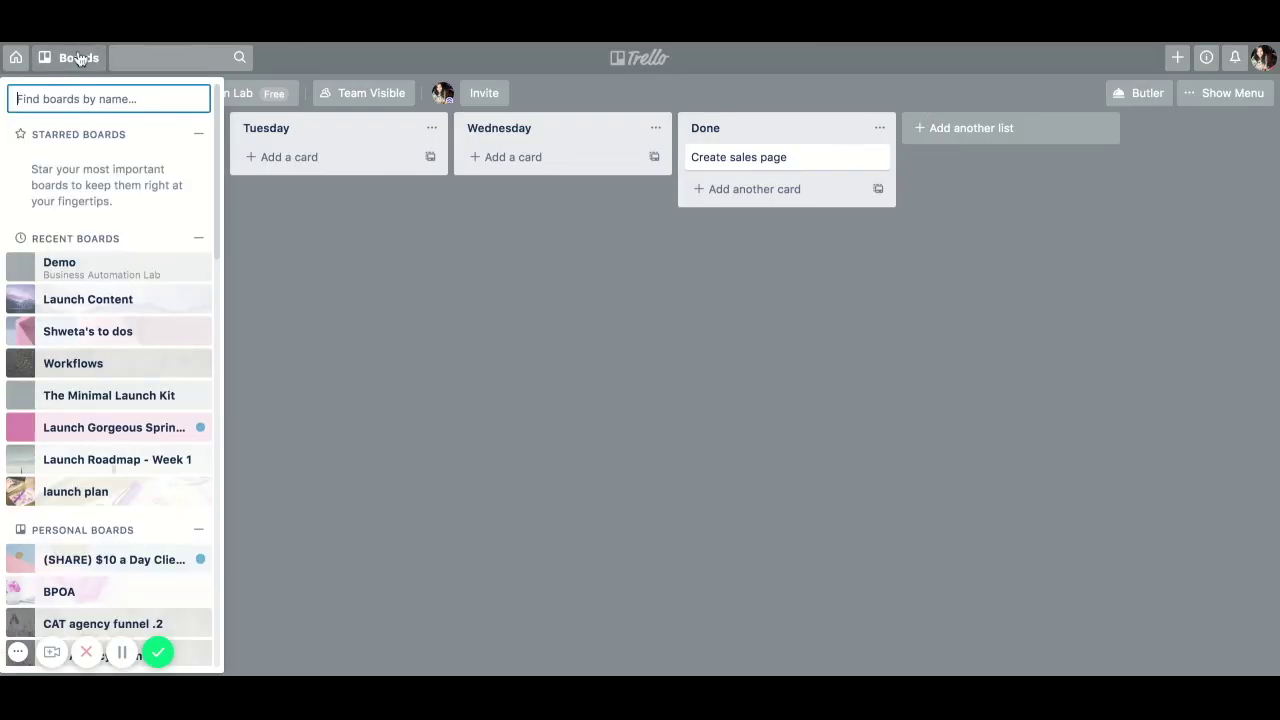
pyautogui.click(100, 395)
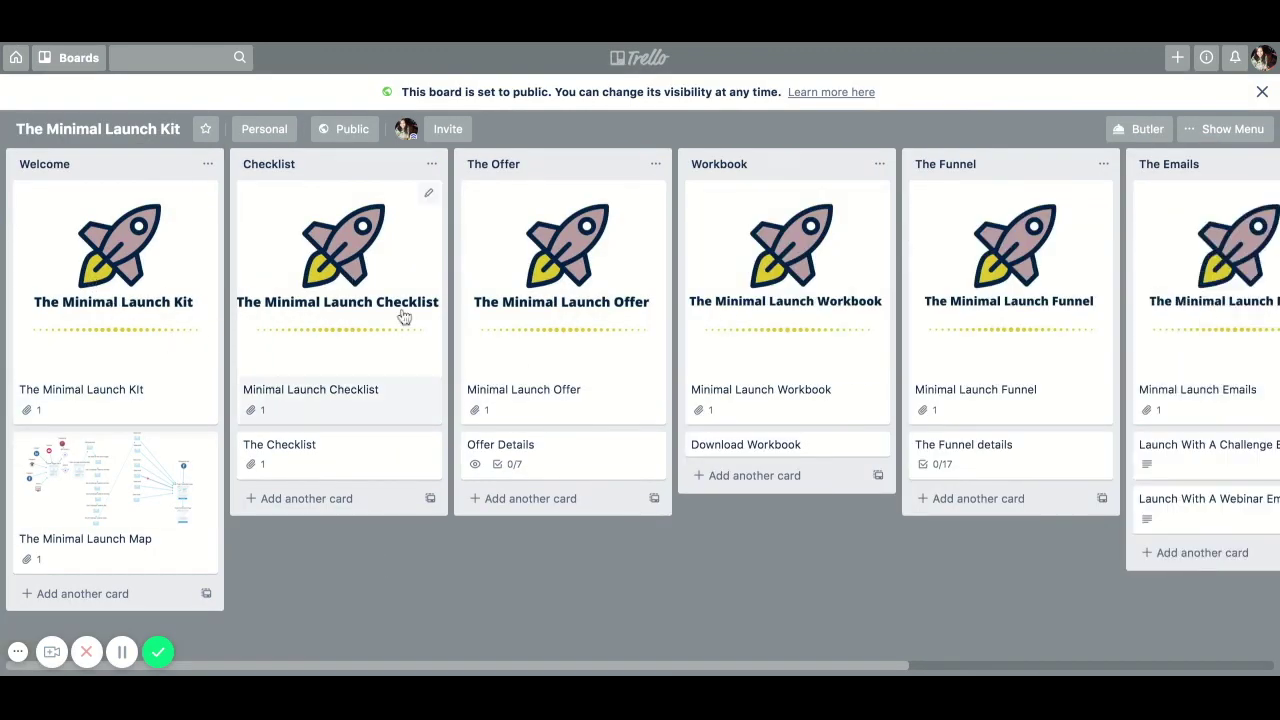
pyautogui.hscroll(5, 857, 302)
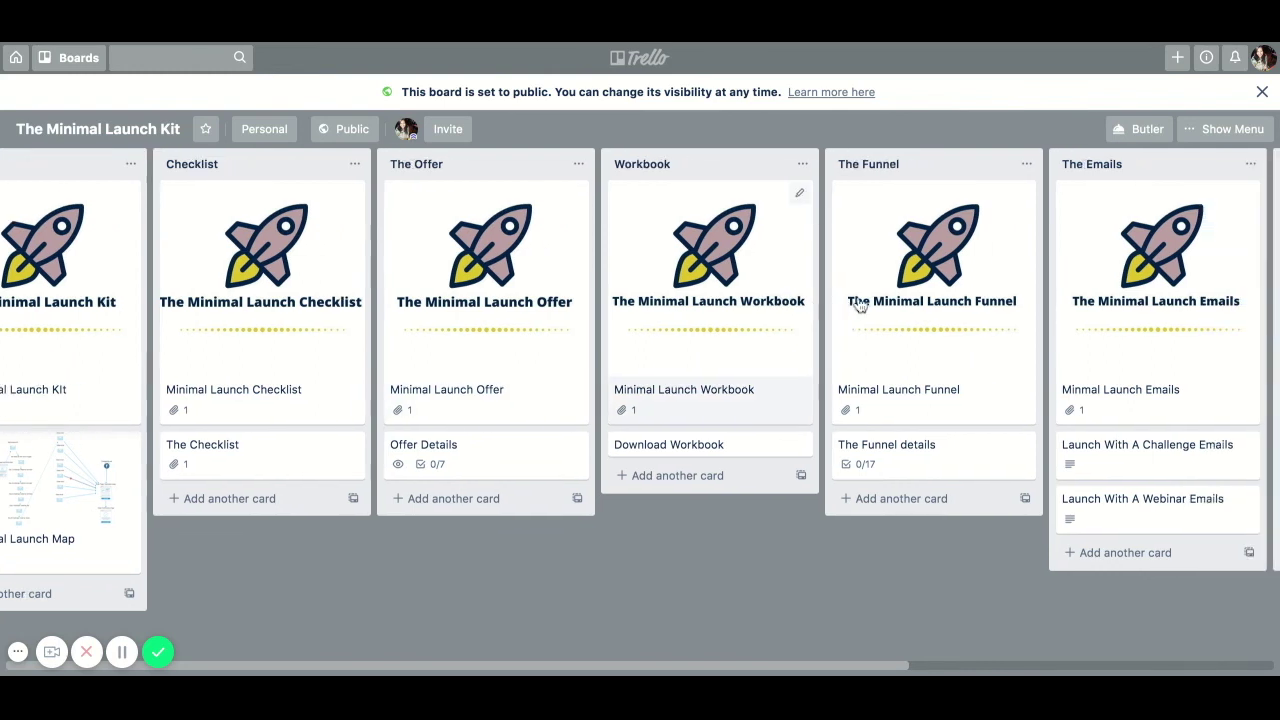
pyautogui.hscroll(2, 857, 302)
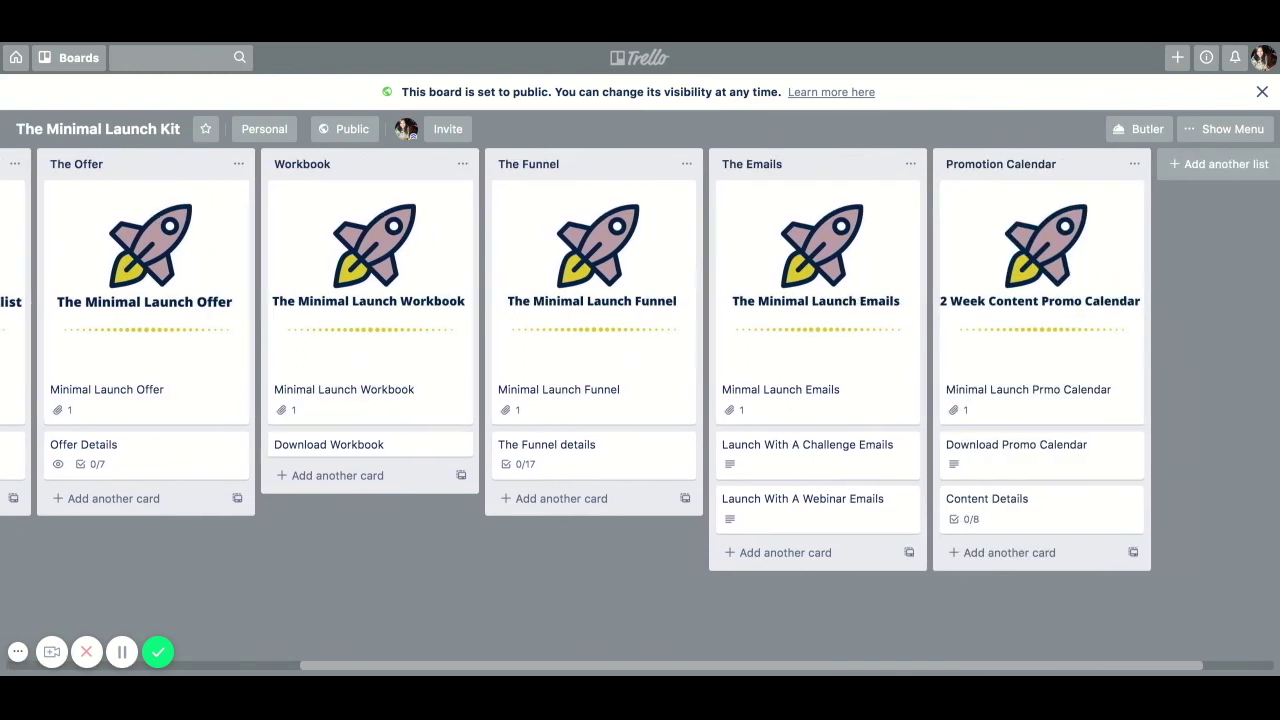
pyautogui.hscroll(-7, 980, 359)
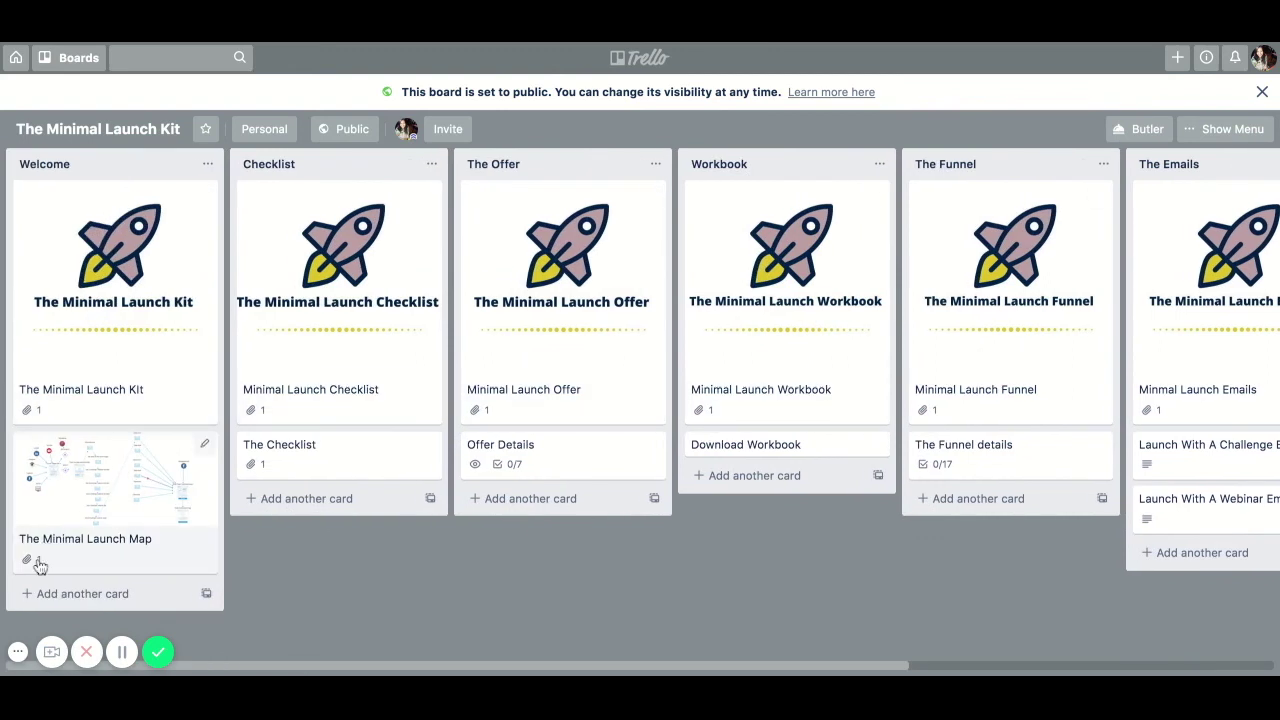
# - Add a card titled "Demo" to the Welcome list
pyautogui.click(72, 594)
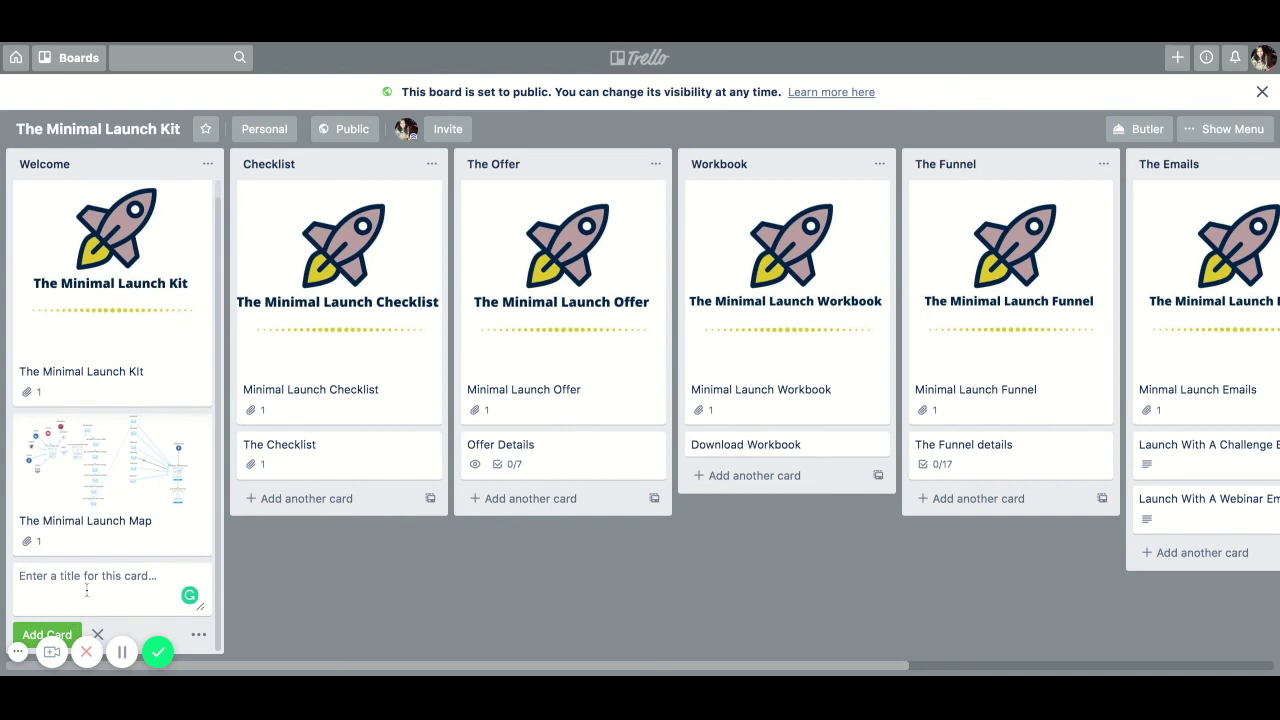
pyautogui.write('Demo')
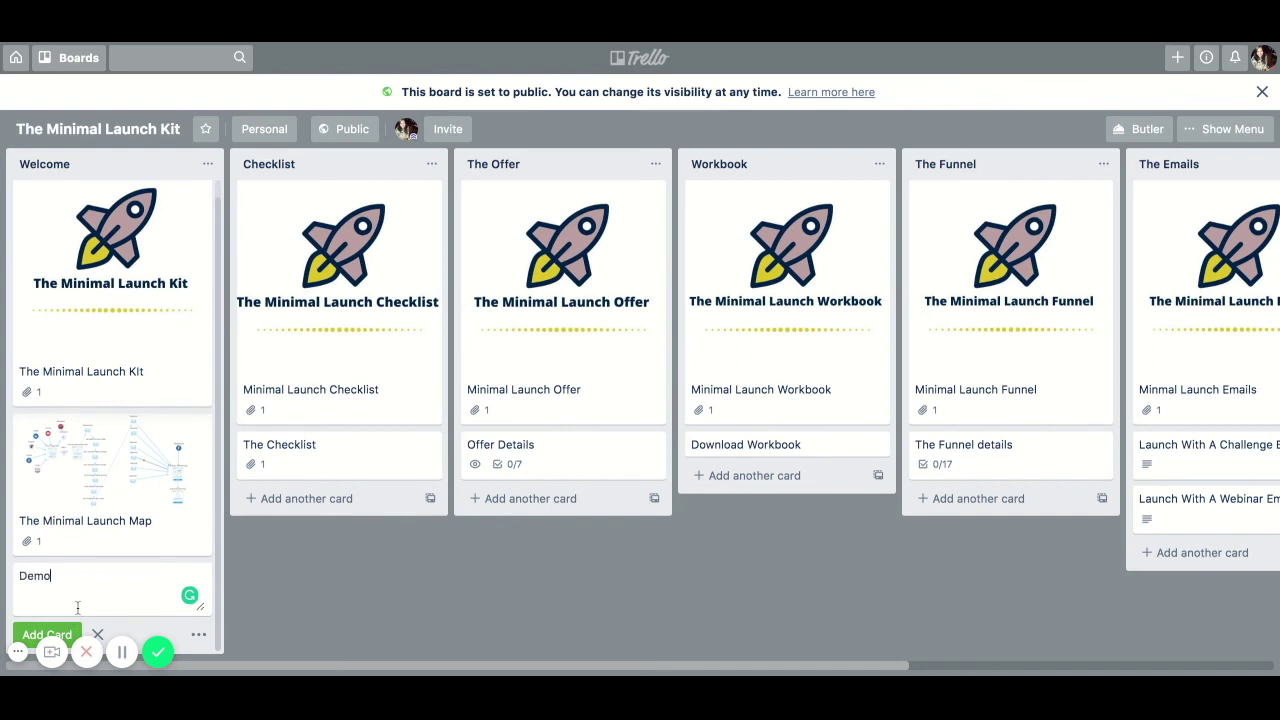
pyautogui.click(50, 634)
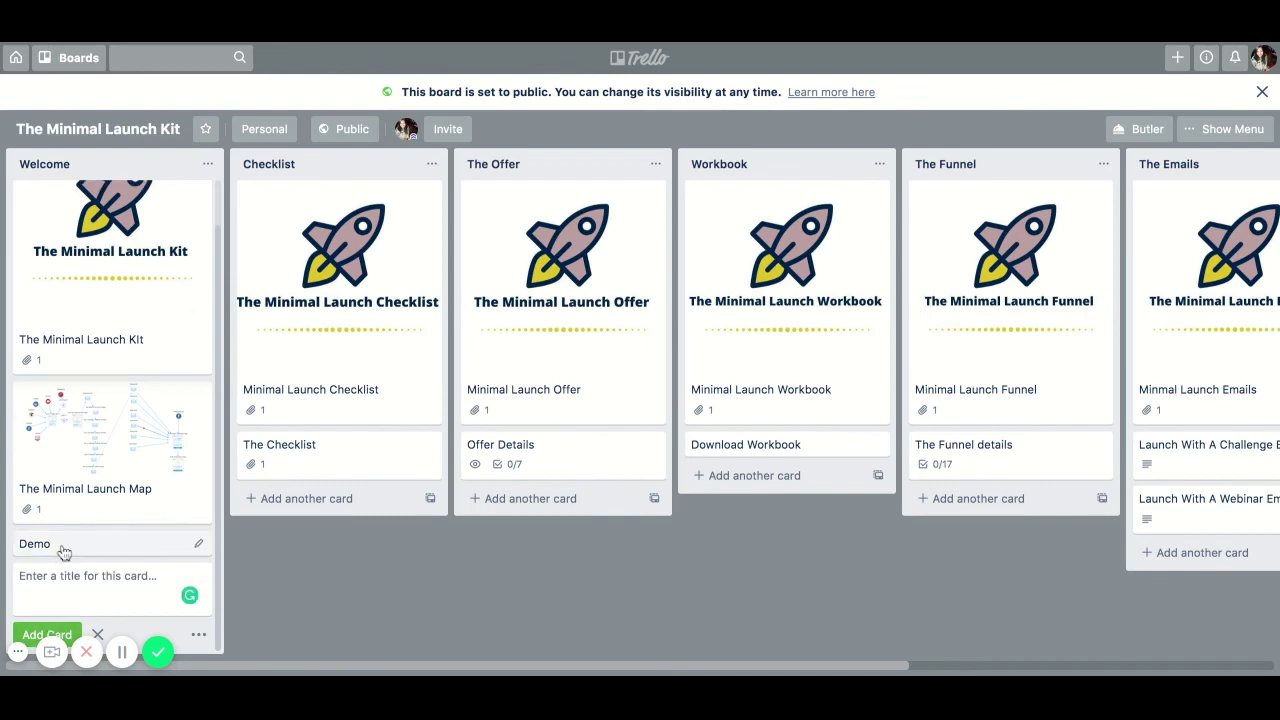
# - Attach the image Handmade (1).png from the computer to the "Demo" card and close the card
pyautogui.click(62, 548)
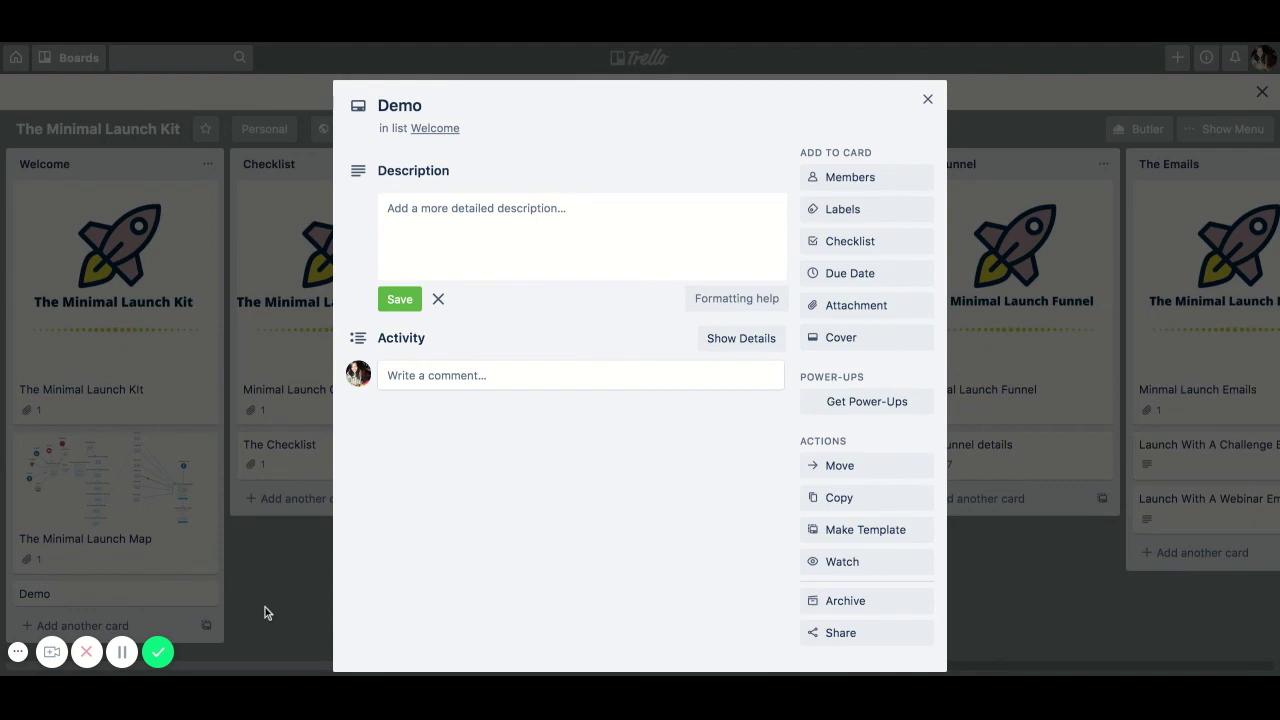
pyautogui.click(846, 312)
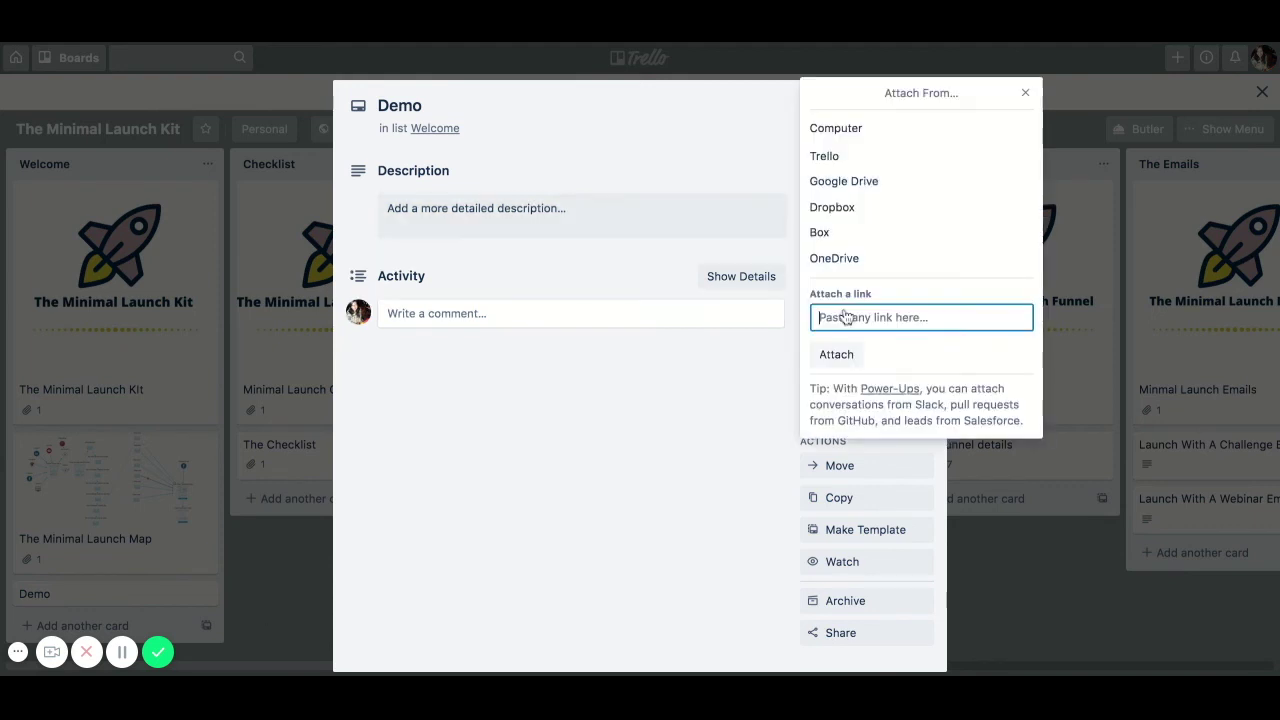
pyautogui.click(824, 130)
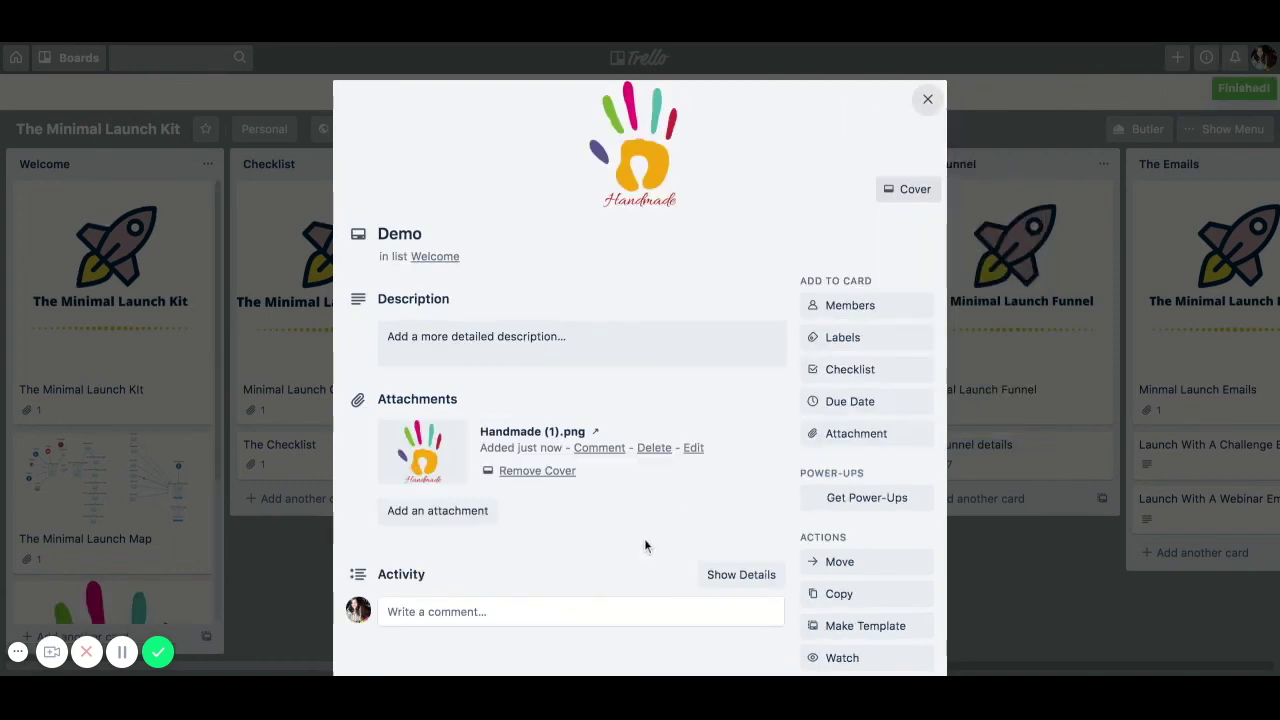
pyautogui.scroll(-3, 141, 447)
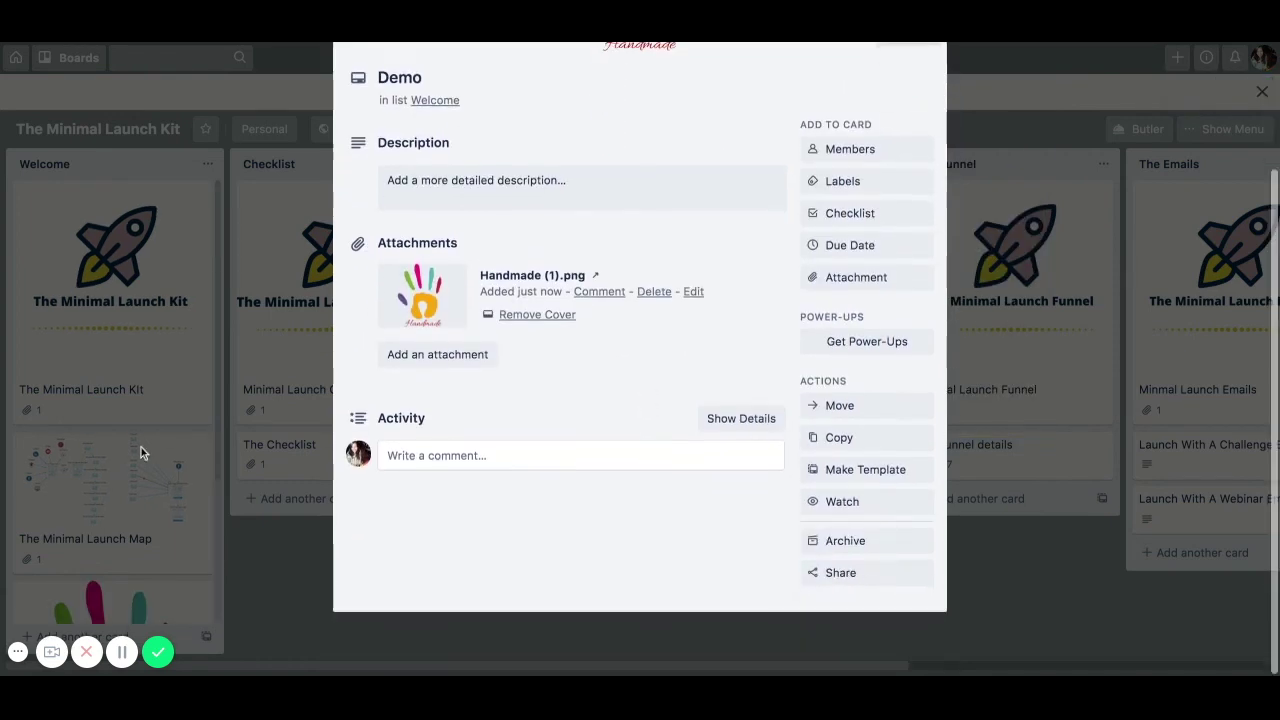
pyautogui.scroll(3, 141, 447)
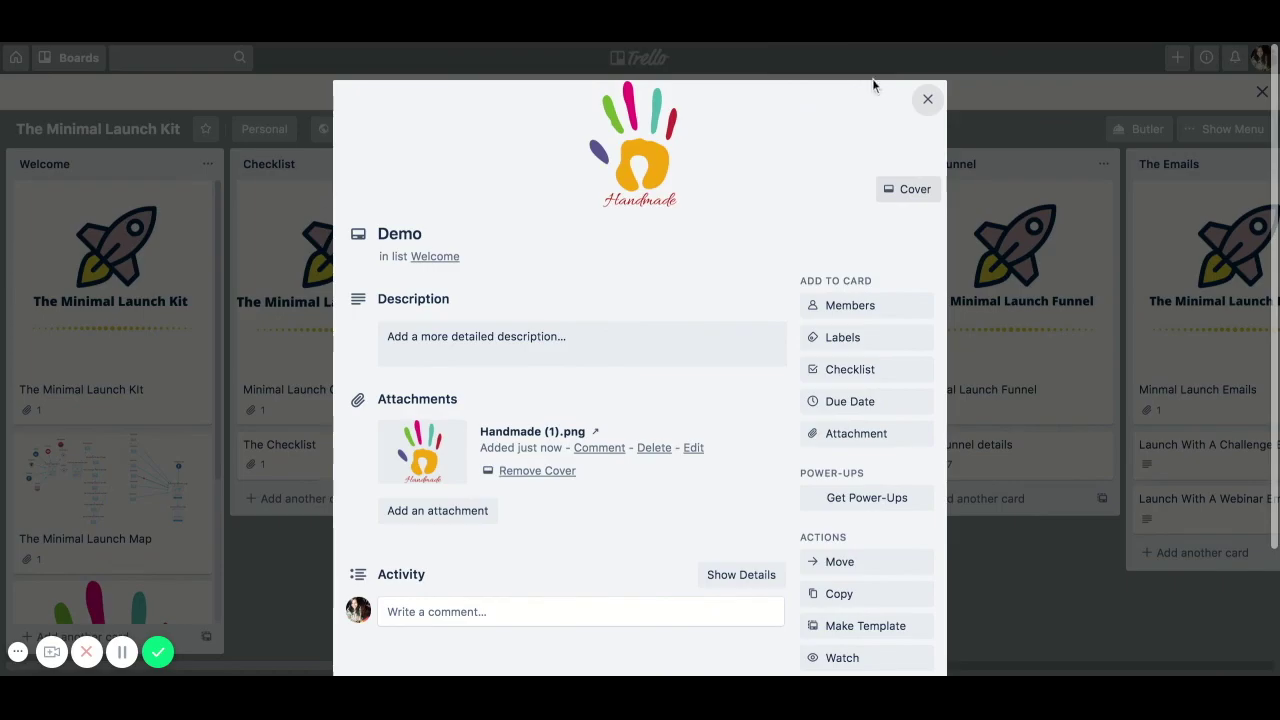
pyautogui.click(926, 99)
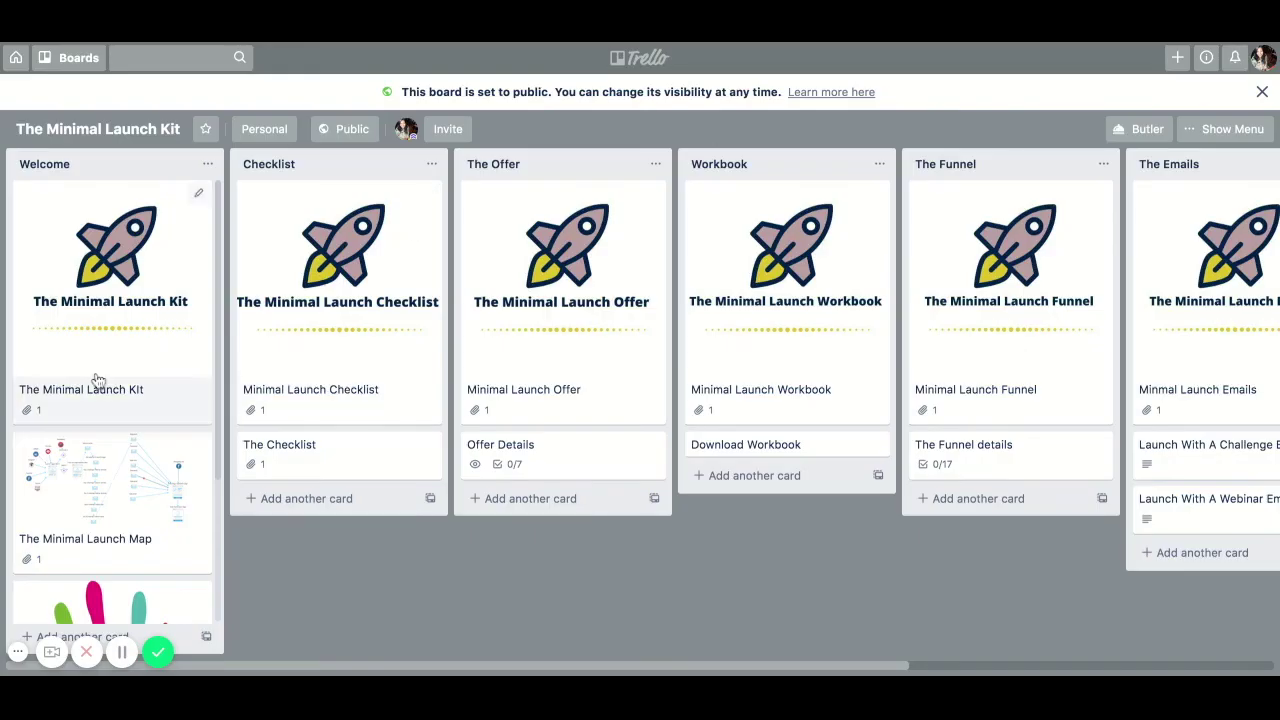
# - Archive the "Demo" card in the Welcome list
pyautogui.scroll(-3, 88, 462)
pyautogui.moveTo(113, 584)
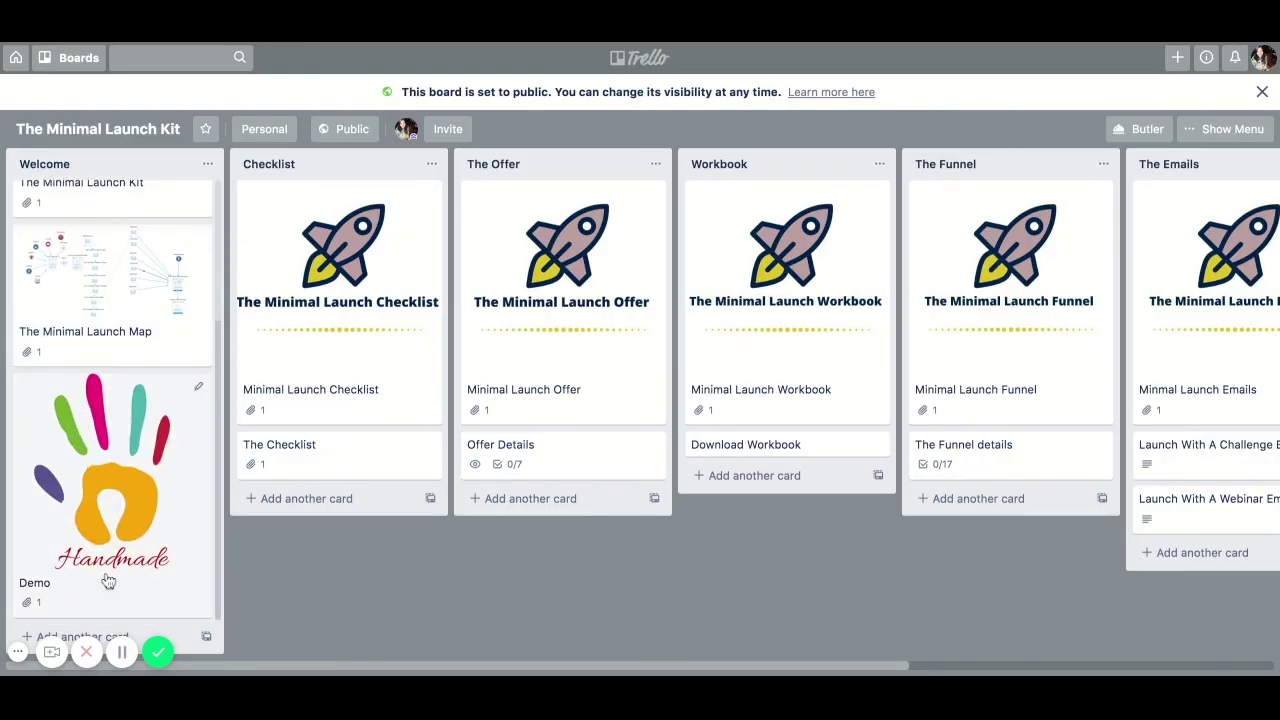
pyautogui.click(197, 390)
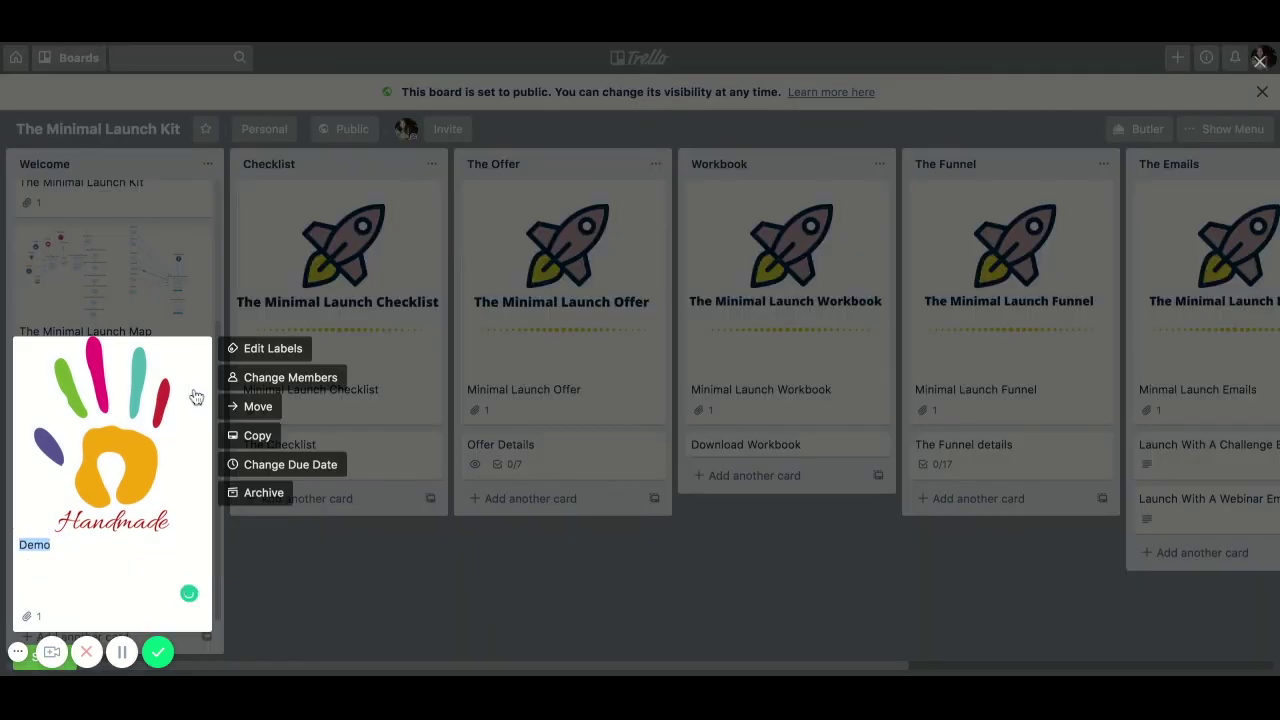
pyautogui.click(262, 493)
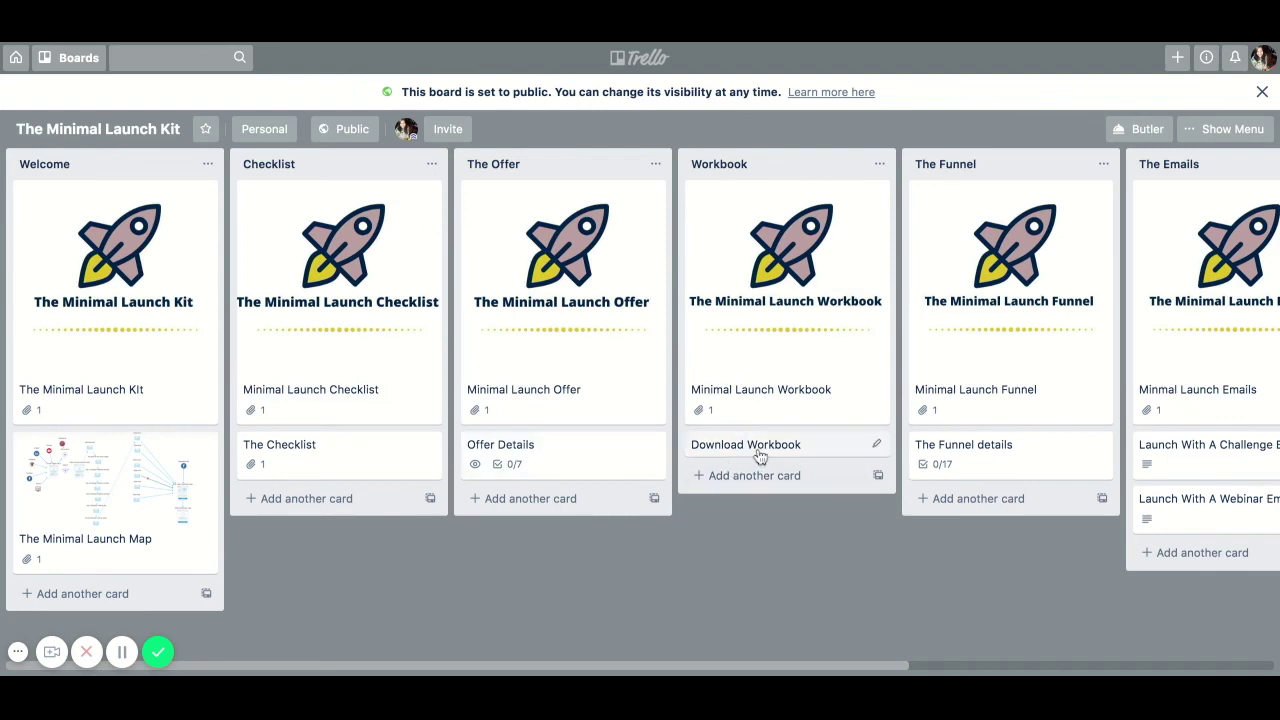
# - Open "The Funnel details" card in The Funnel list and review its checklist items
pyautogui.click(958, 474)
pyautogui.scroll(-3, 546, 557)
pyautogui.scroll(-2, 546, 557)
pyautogui.scroll(4, 543, 557)
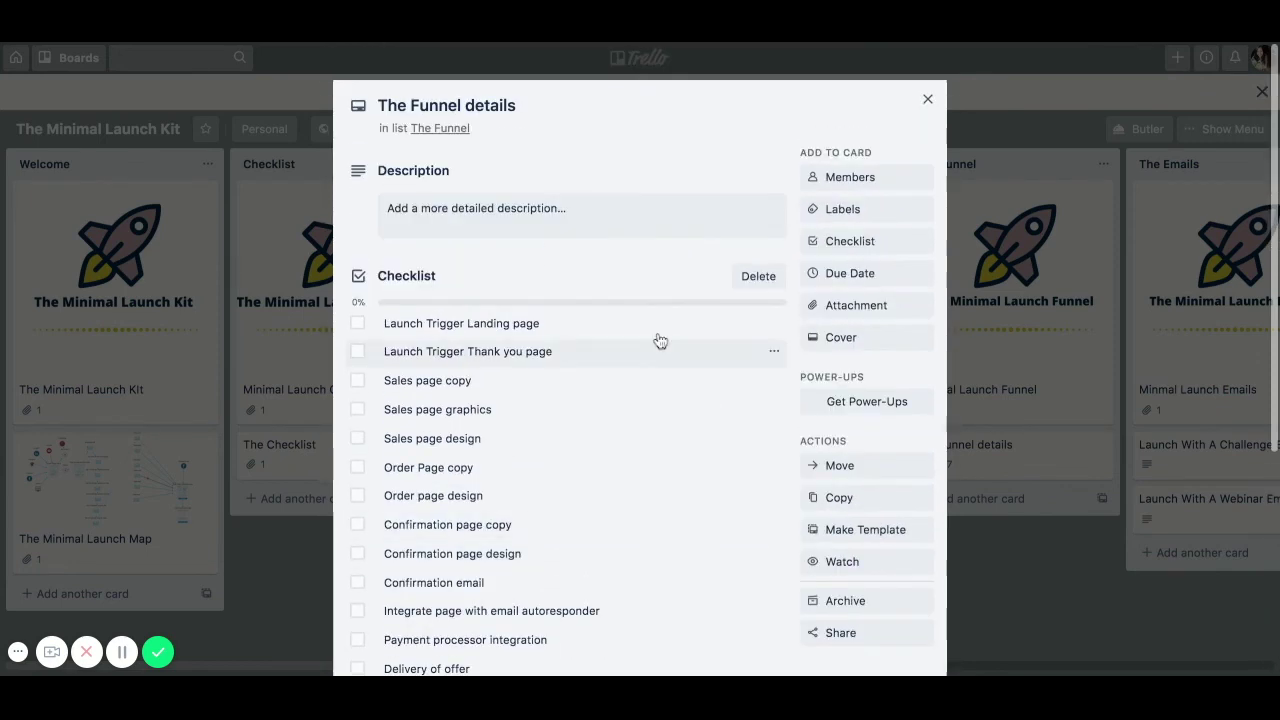
pyautogui.scroll(-2, 786, 397)
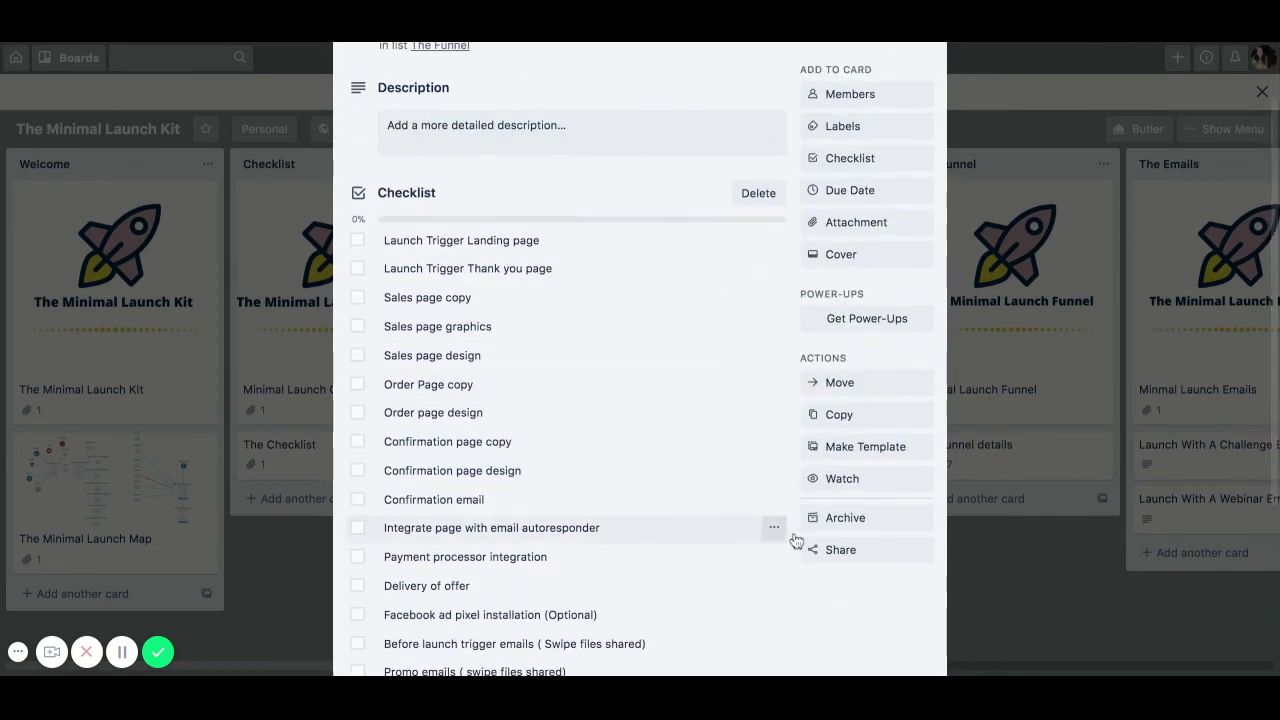
# - Examine the options for copying "The Funnel details" card with its checklist, then leave the card without copying it
pyautogui.click(828, 418)
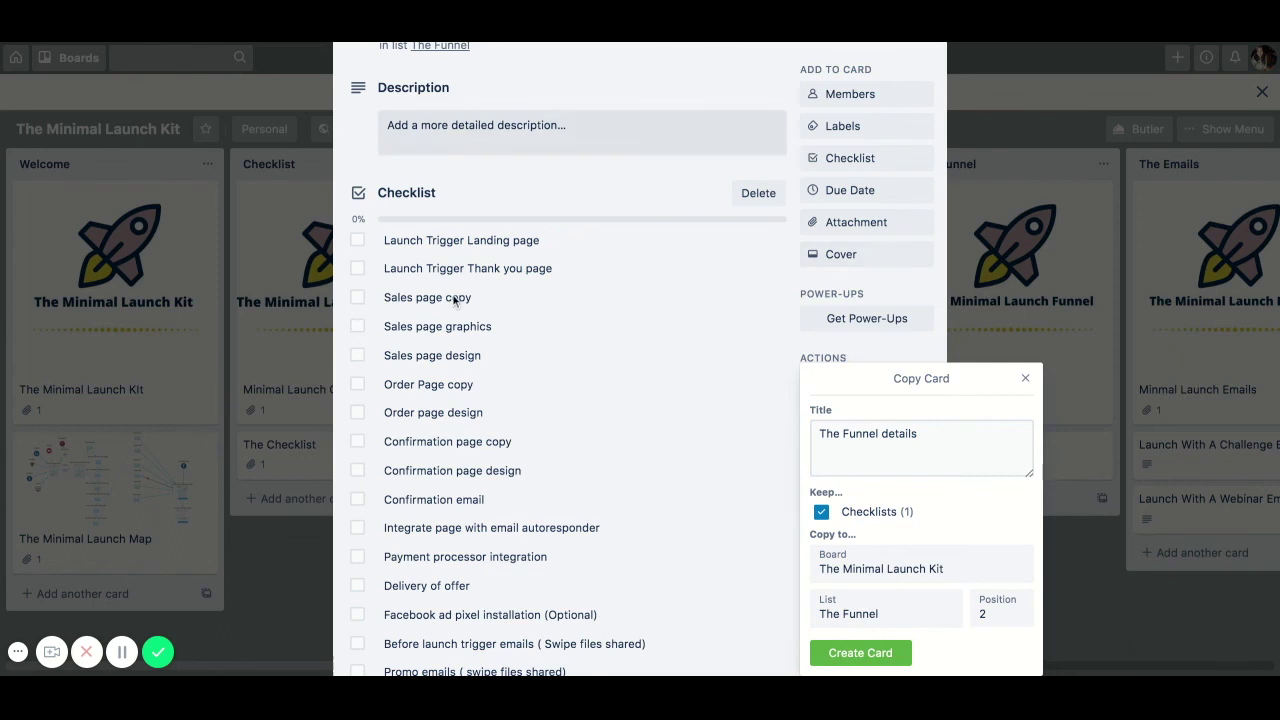
pyautogui.click(843, 650)
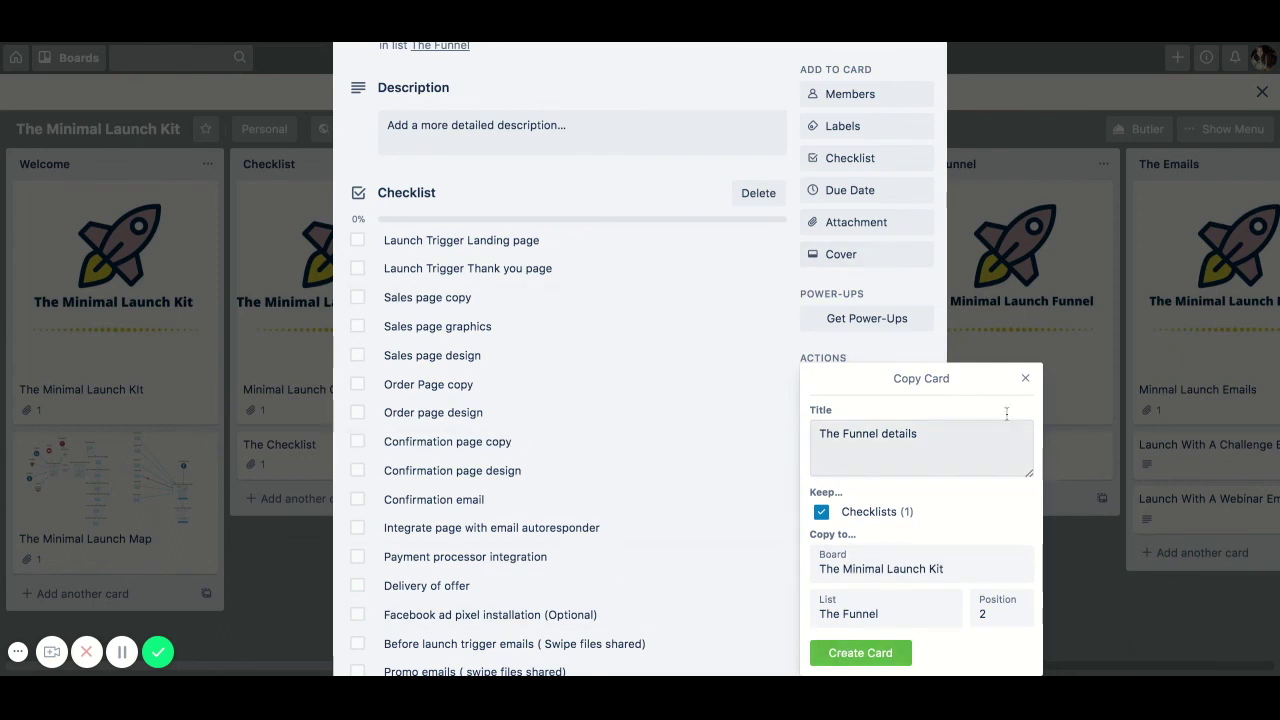
pyautogui.click(1028, 604)
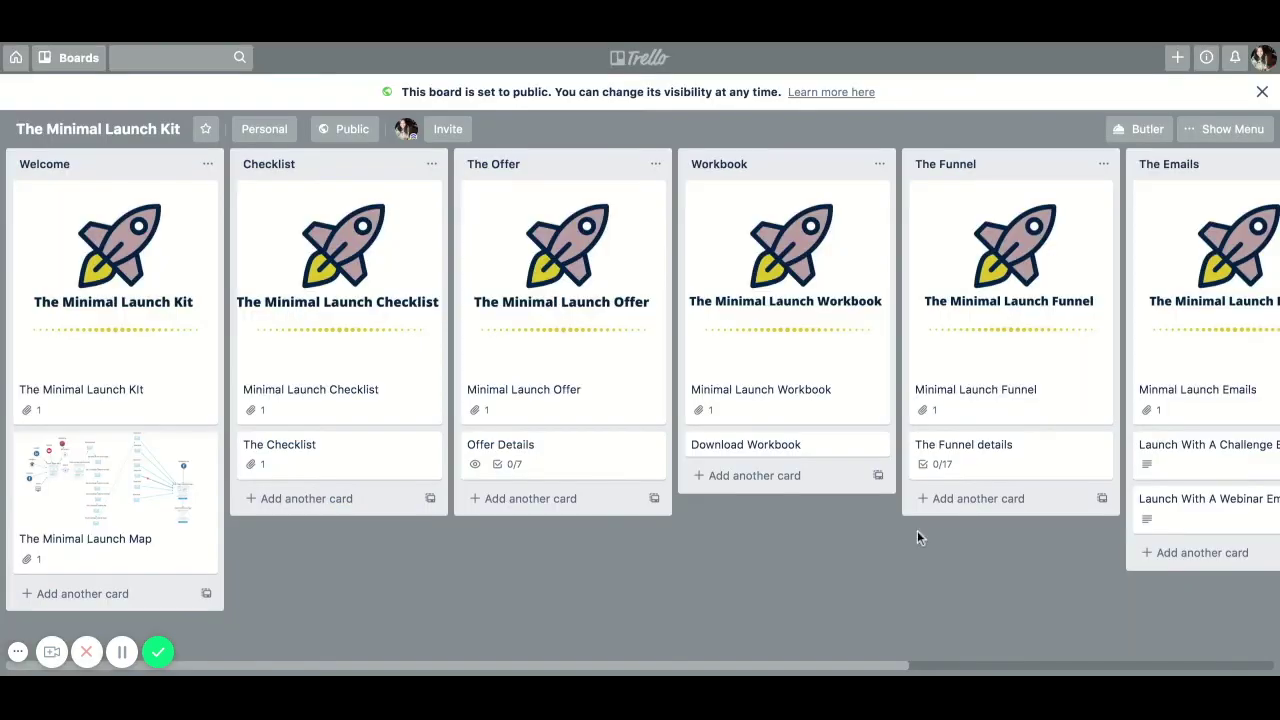
# - Look across the board's lists and examine its visibility and team options without changing them
pyautogui.hscroll(10, 844, 361)
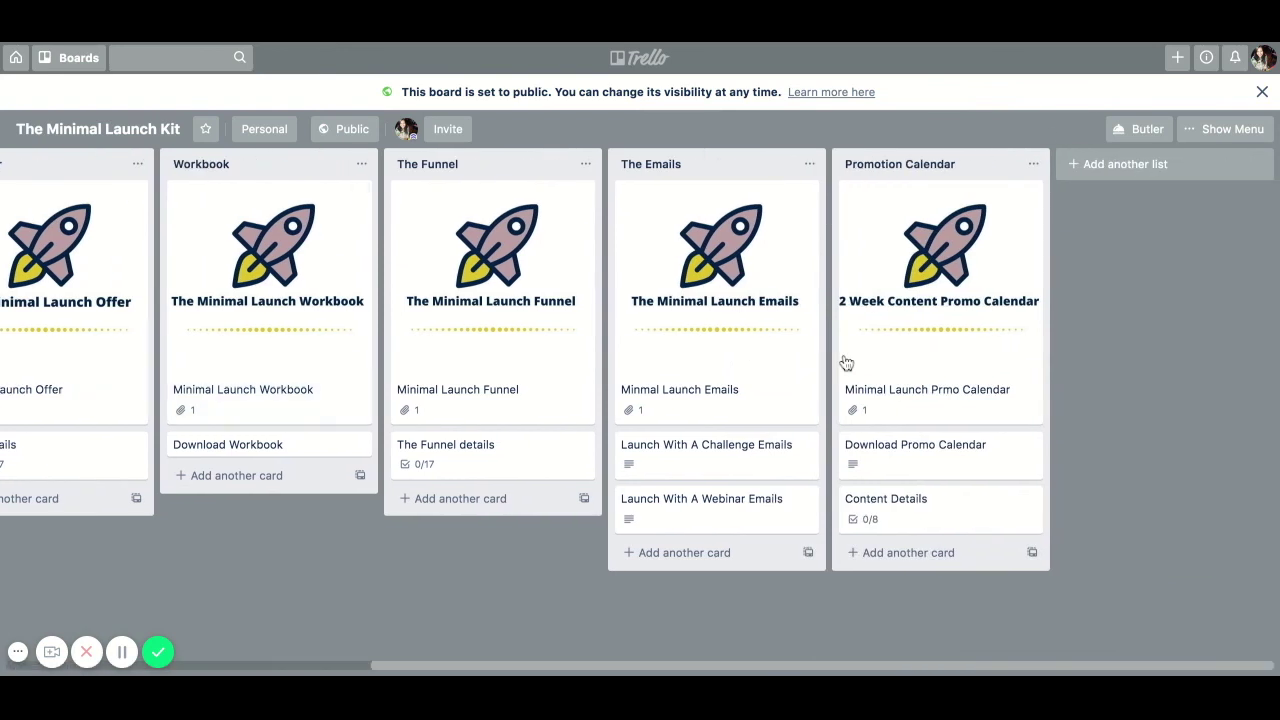
pyautogui.hscroll(-8, 846, 362)
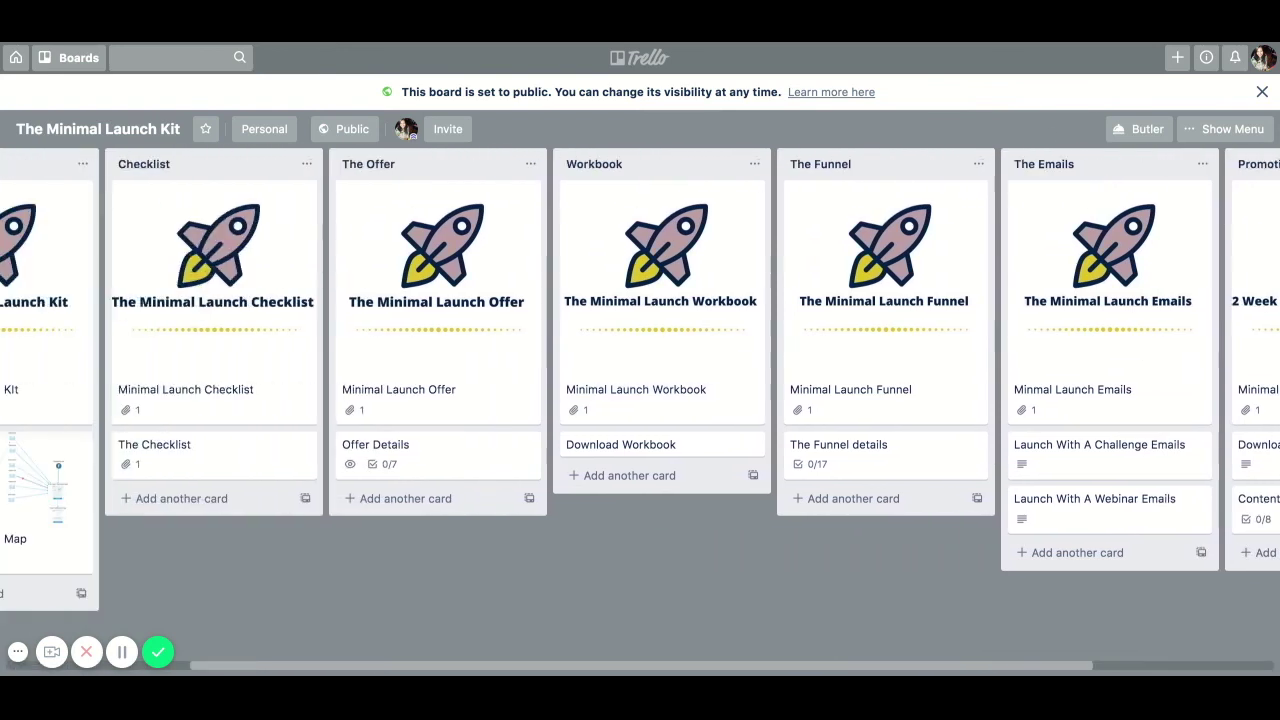
pyautogui.click(345, 129)
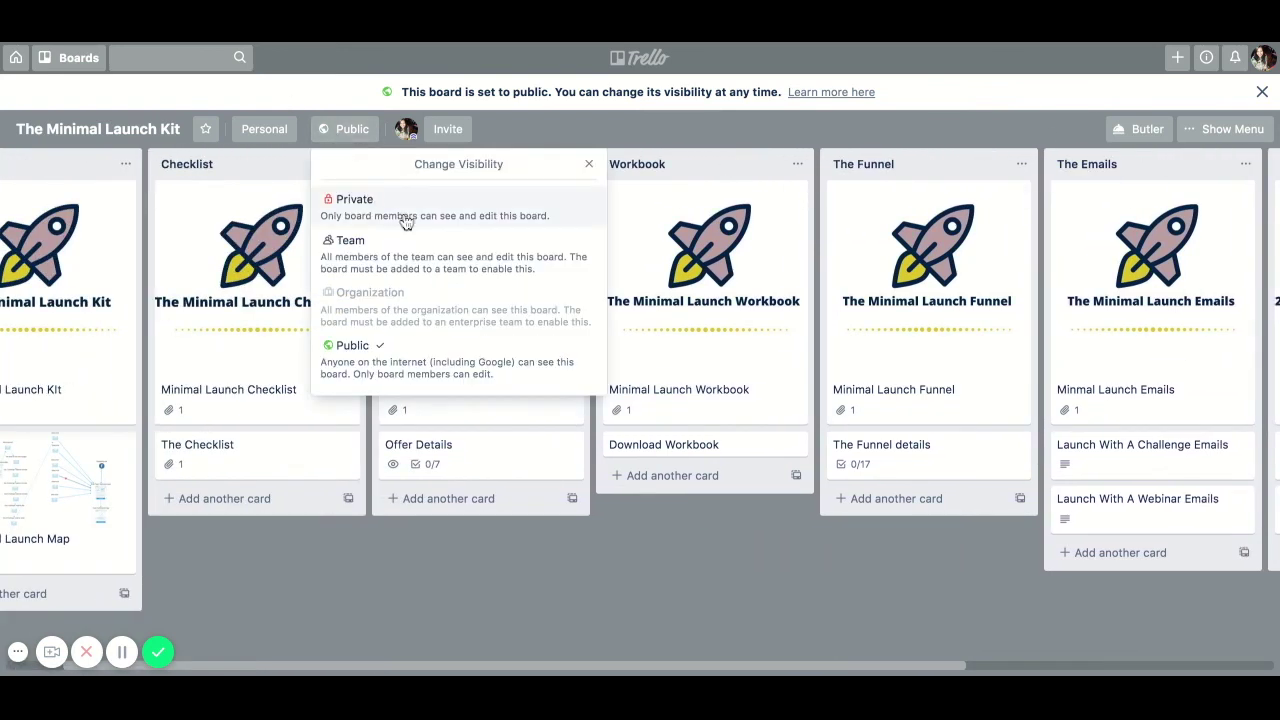
pyautogui.click(261, 130)
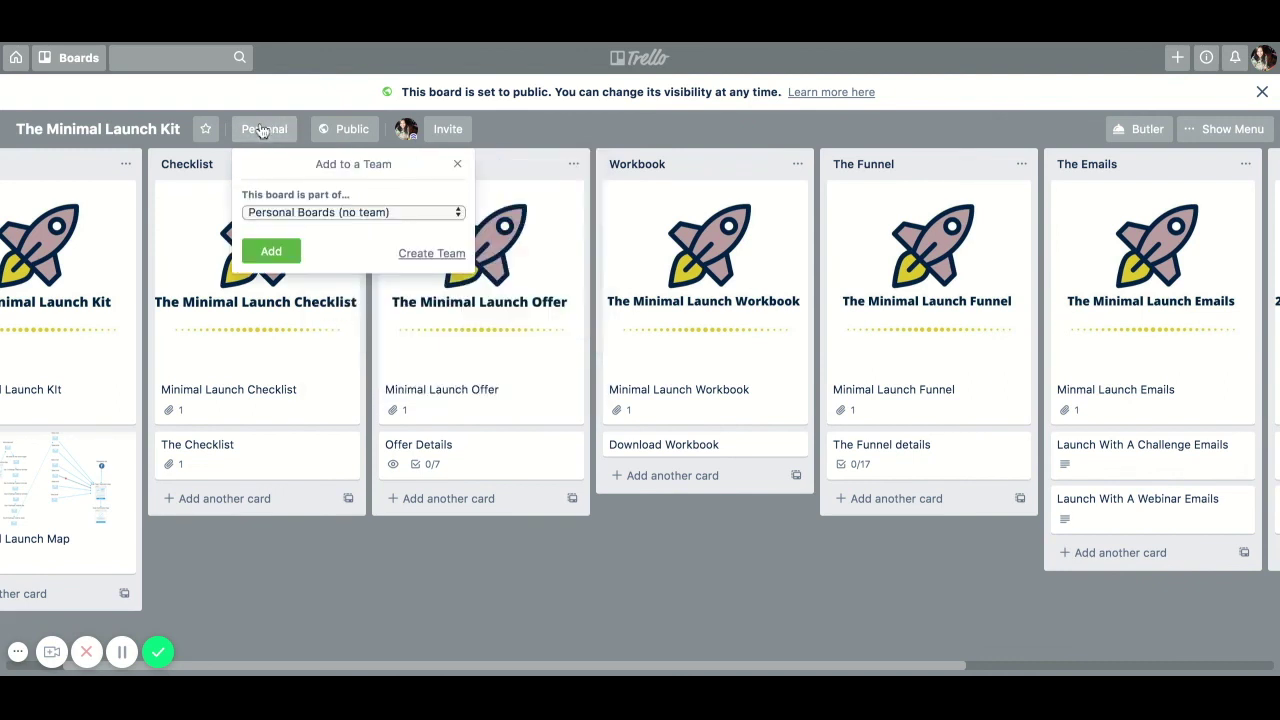
pyautogui.click(314, 216)
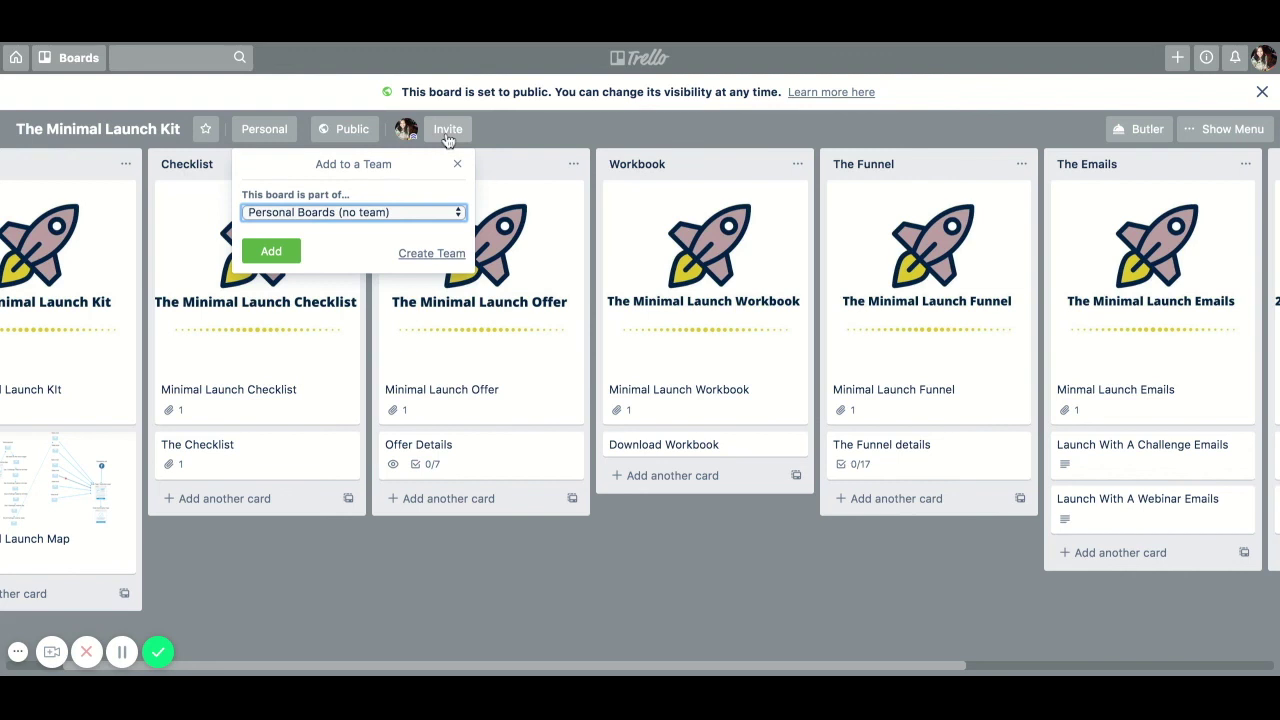
# - Examine the board's menu, including its About This Board details, available options and activity history
pyautogui.click(1212, 130)
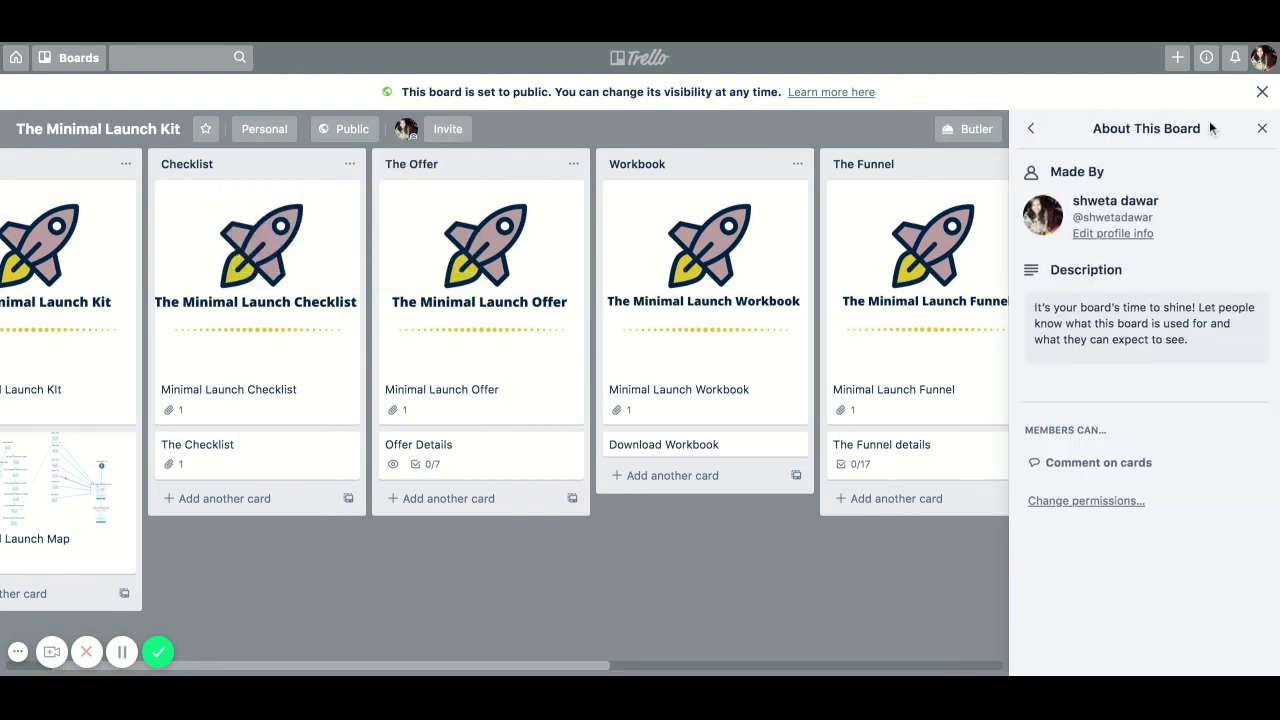
pyautogui.click(1032, 130)
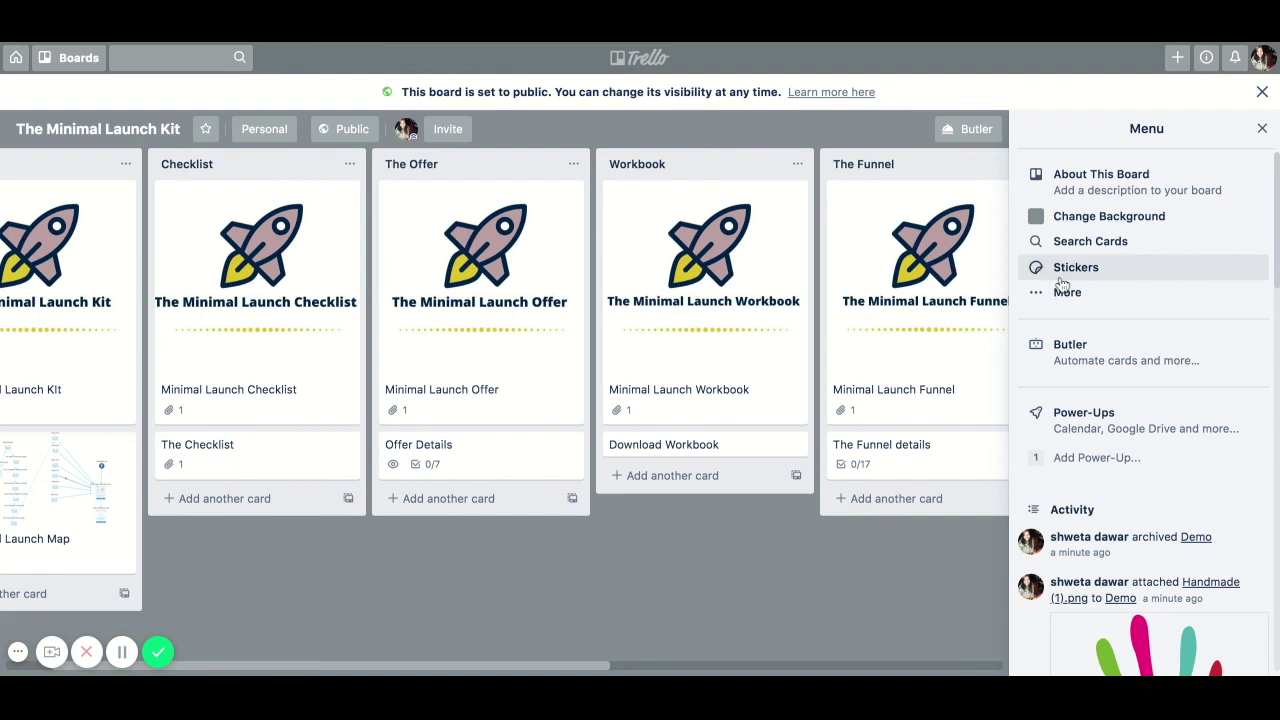
pyautogui.scroll(-5, 1105, 490)
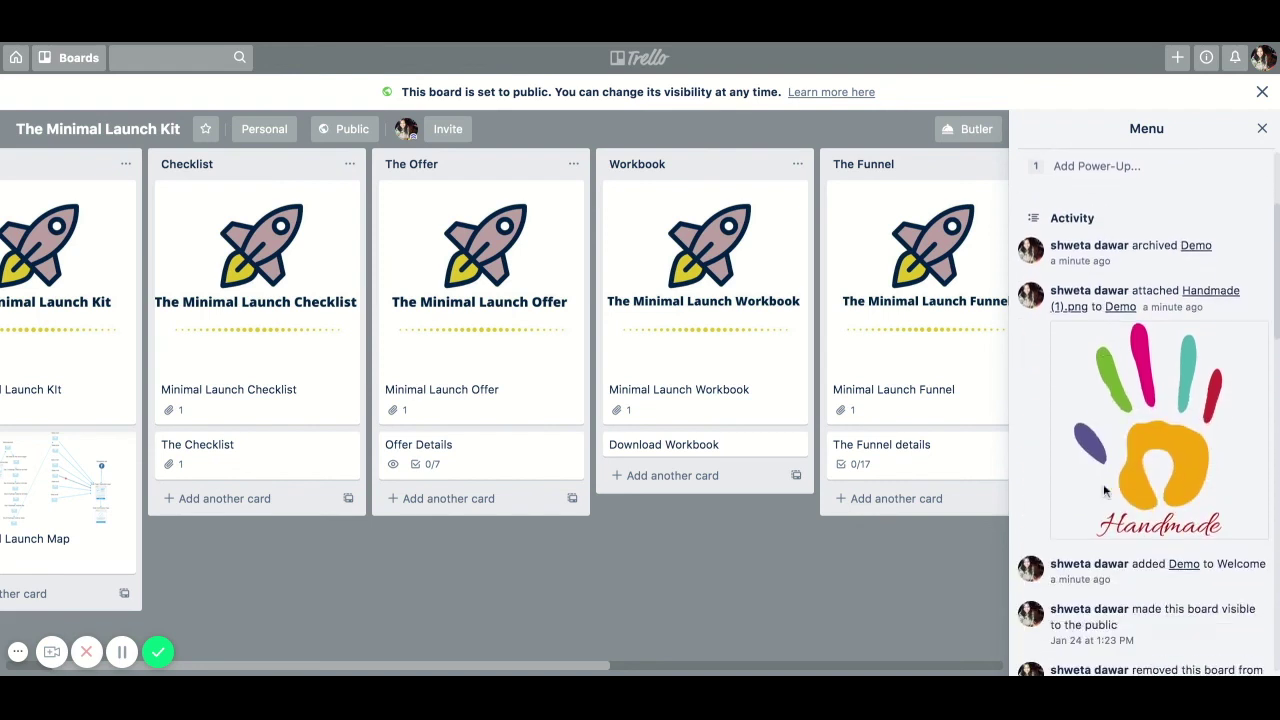
pyautogui.scroll(-1, 1105, 490)
pyautogui.scroll(-1, 1088, 478)
pyautogui.scroll(-3, 1088, 478)
pyautogui.scroll(6, 1075, 400)
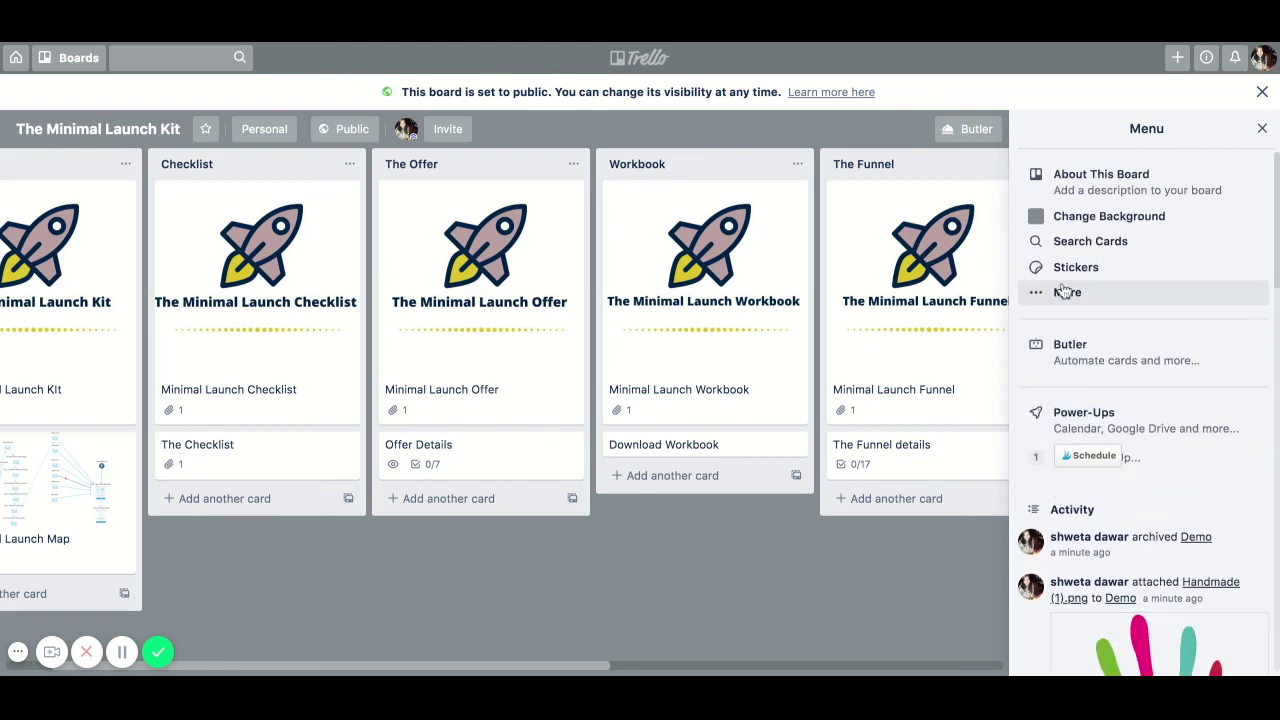
# - Name the board's green label "monday" and save it
pyautogui.click(1065, 291)
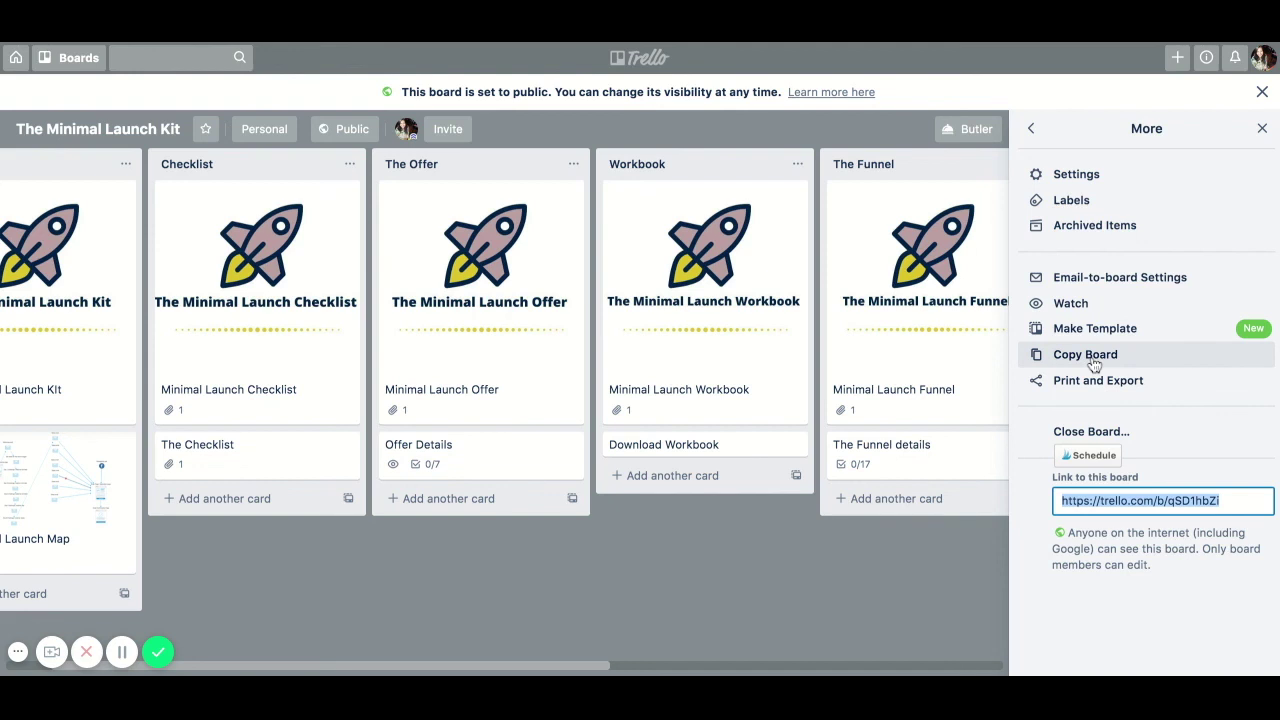
pyautogui.click(1049, 203)
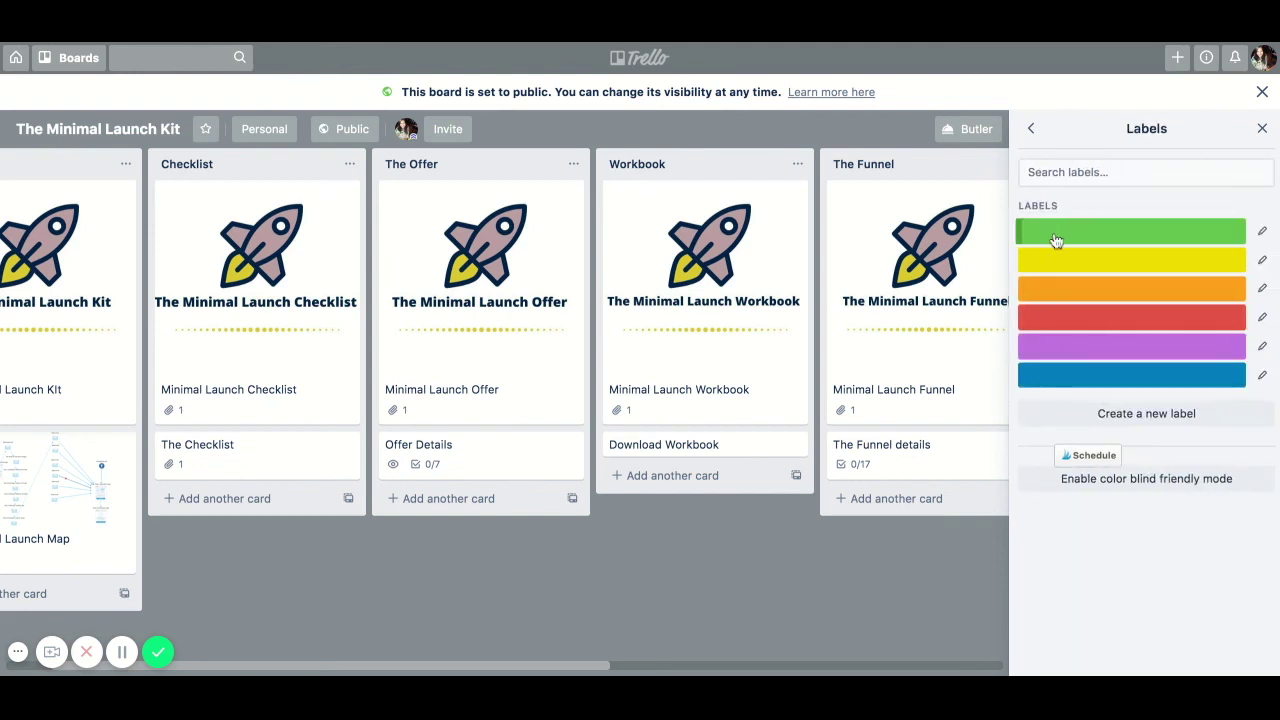
pyautogui.click(1056, 234)
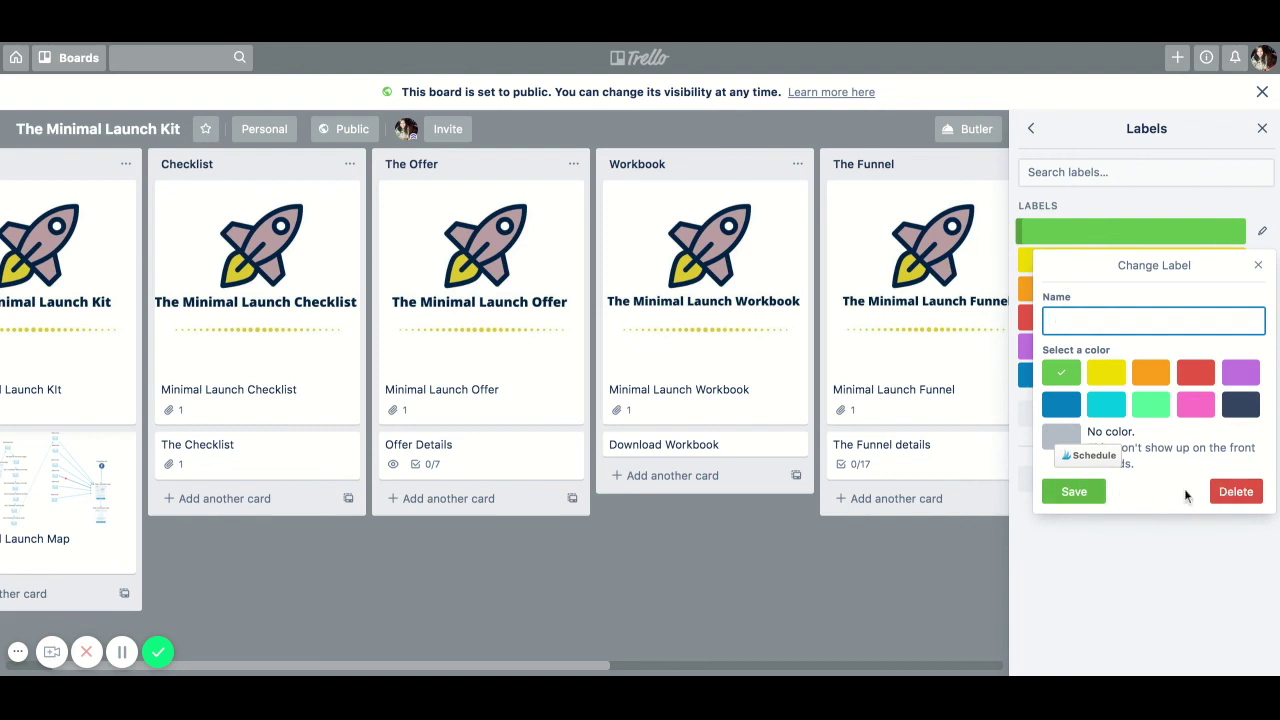
pyautogui.click(1050, 493)
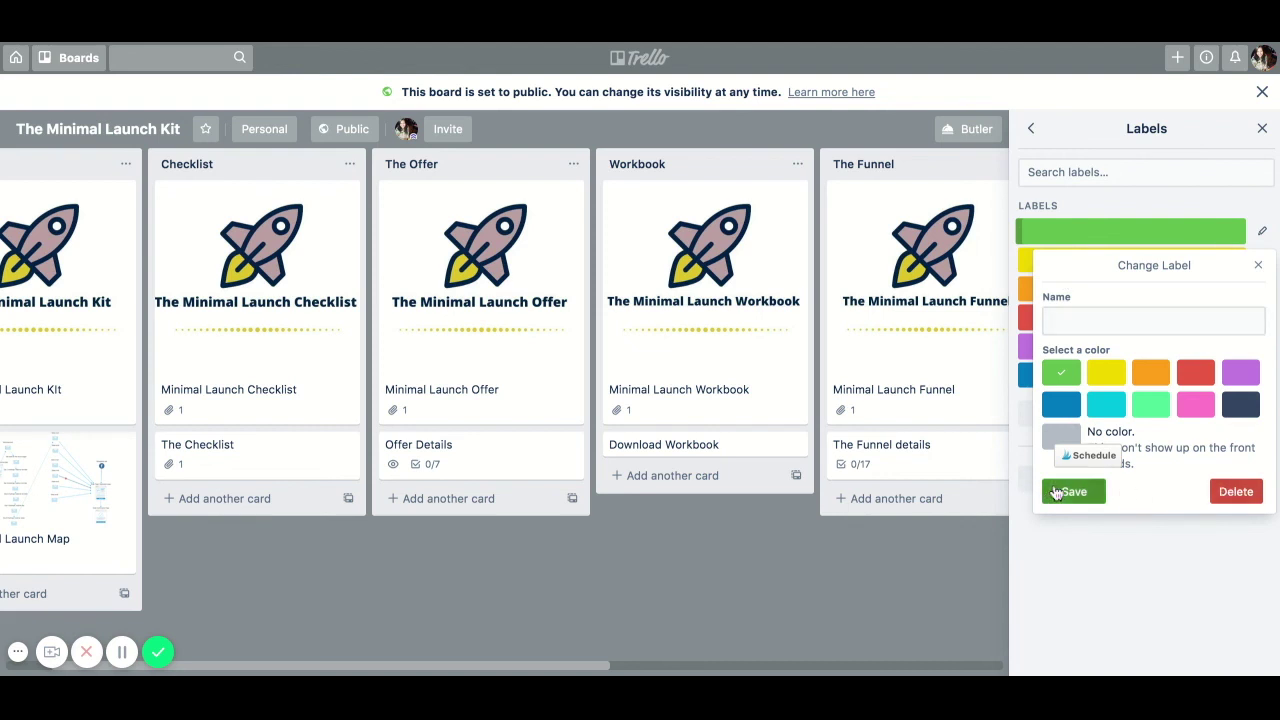
pyautogui.click(1106, 238)
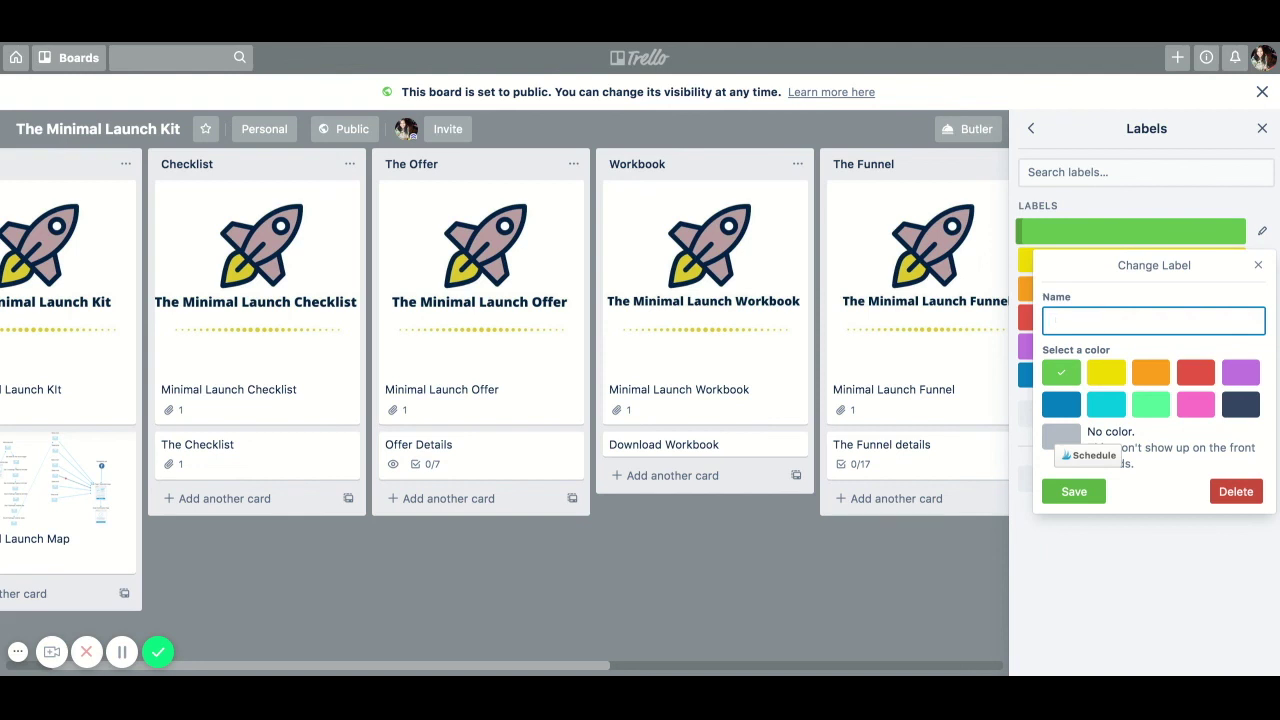
pyautogui.write('monday')
pyautogui.click(1082, 490)
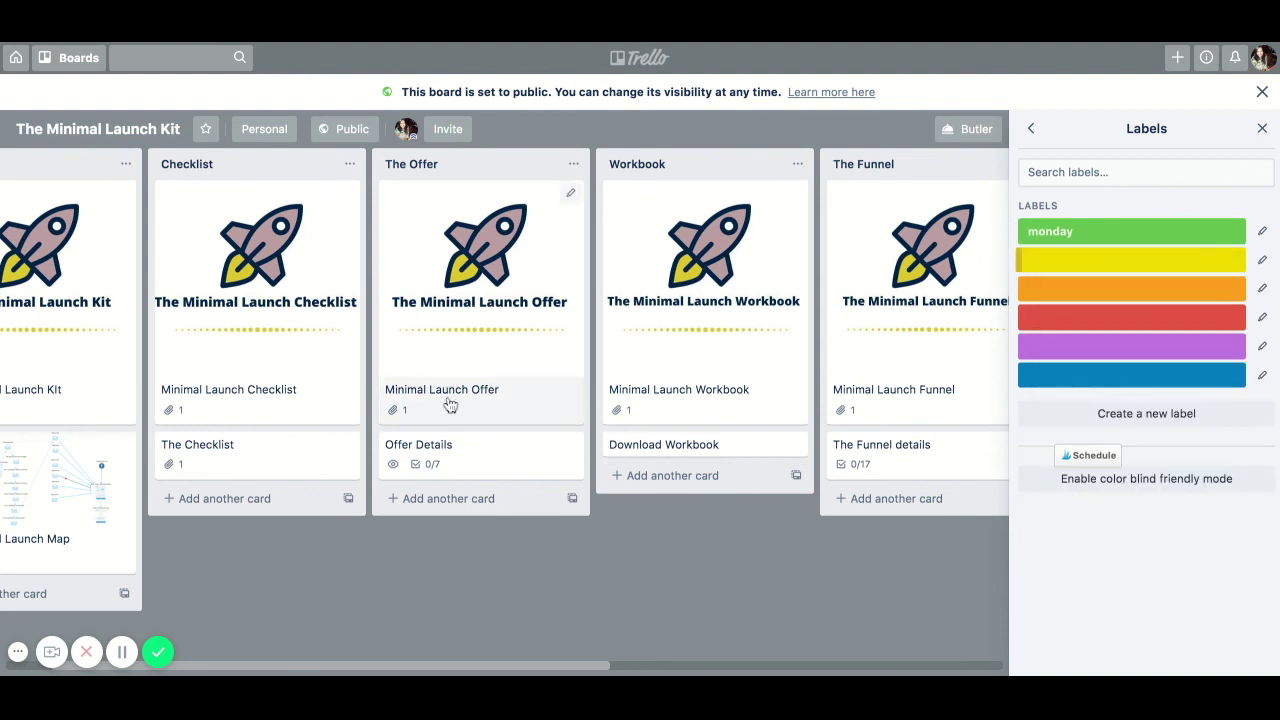
# - Apply the green "monday" label to the Offer Details card in The Offer list, then return to the board
pyautogui.hscroll(-2, 447, 406)
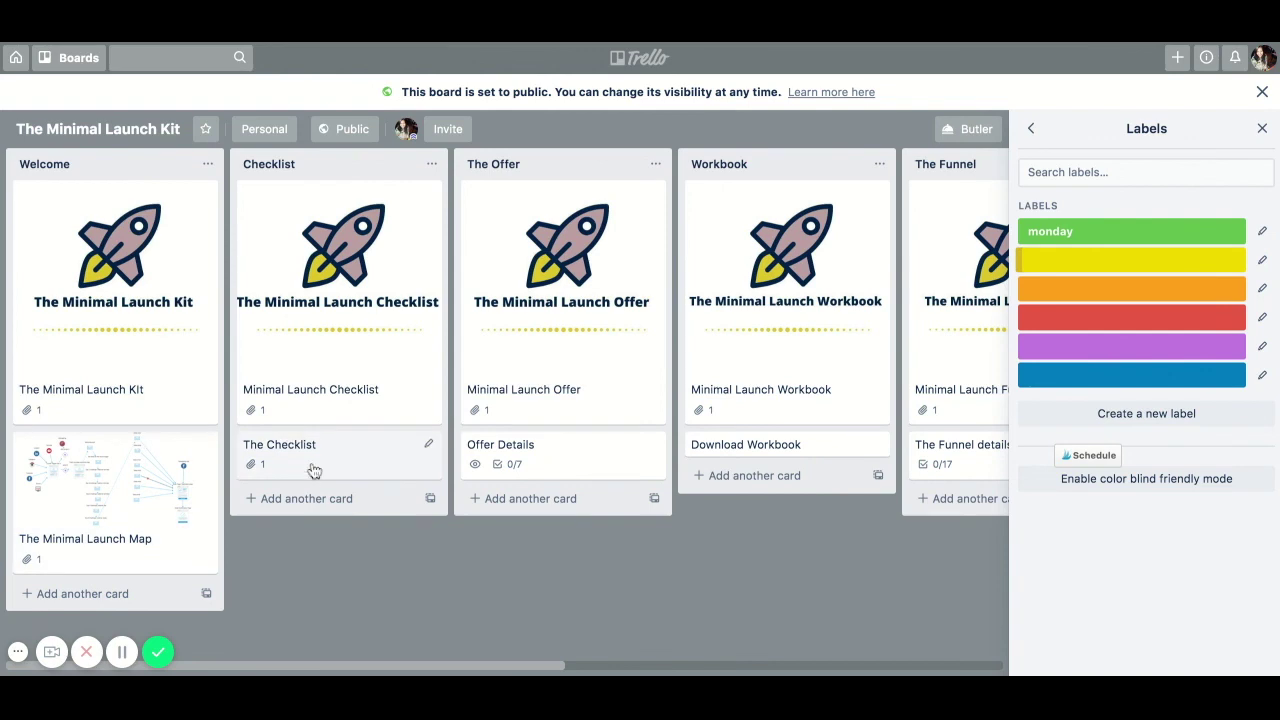
pyautogui.click(504, 466)
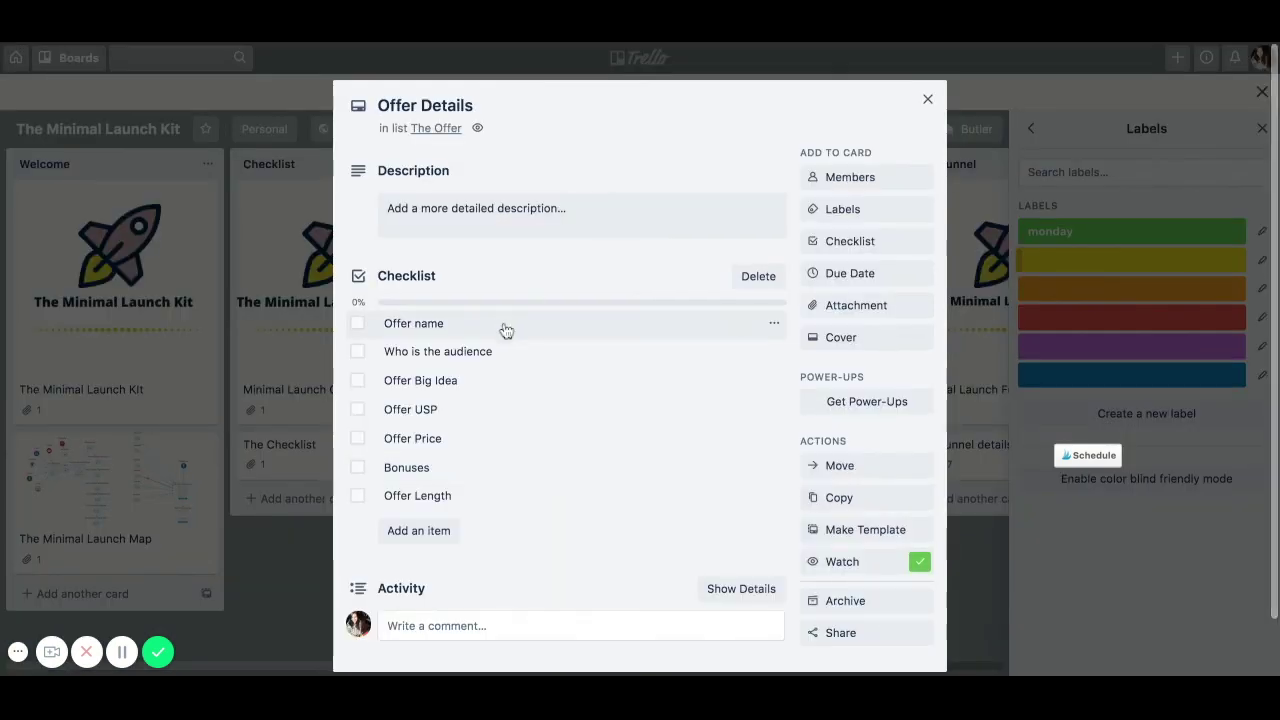
pyautogui.click(866, 216)
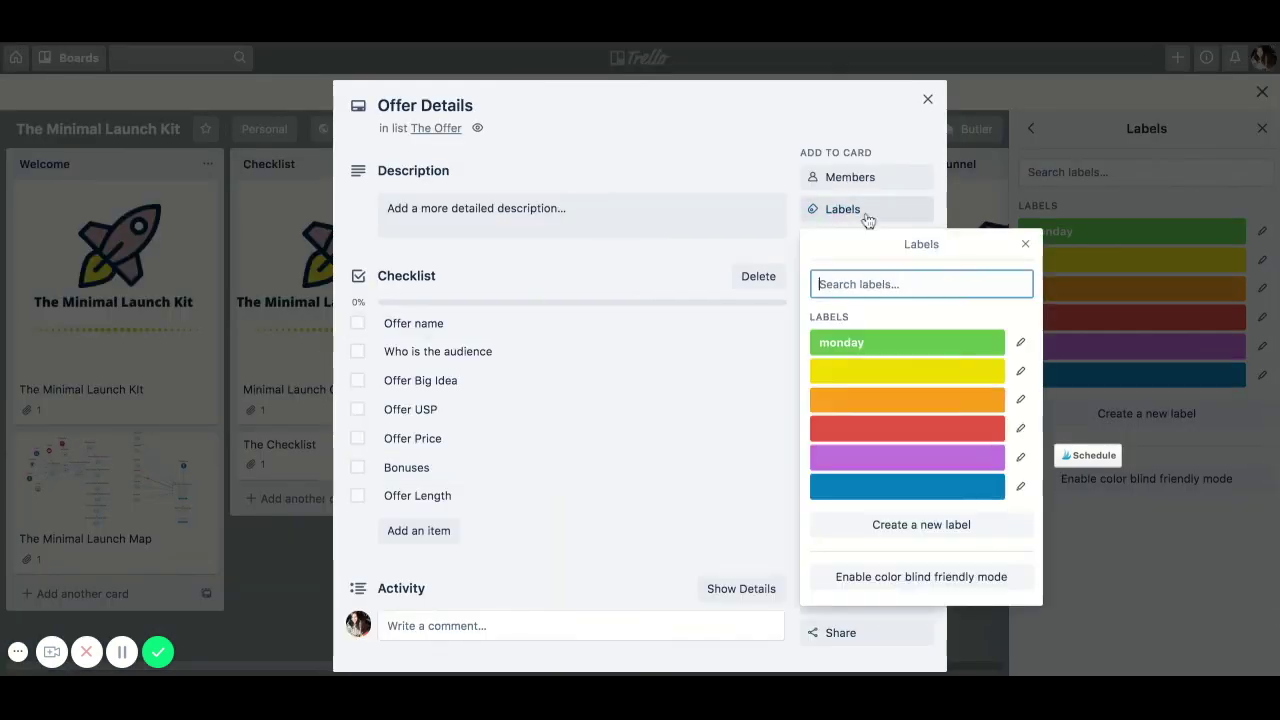
pyautogui.click(871, 353)
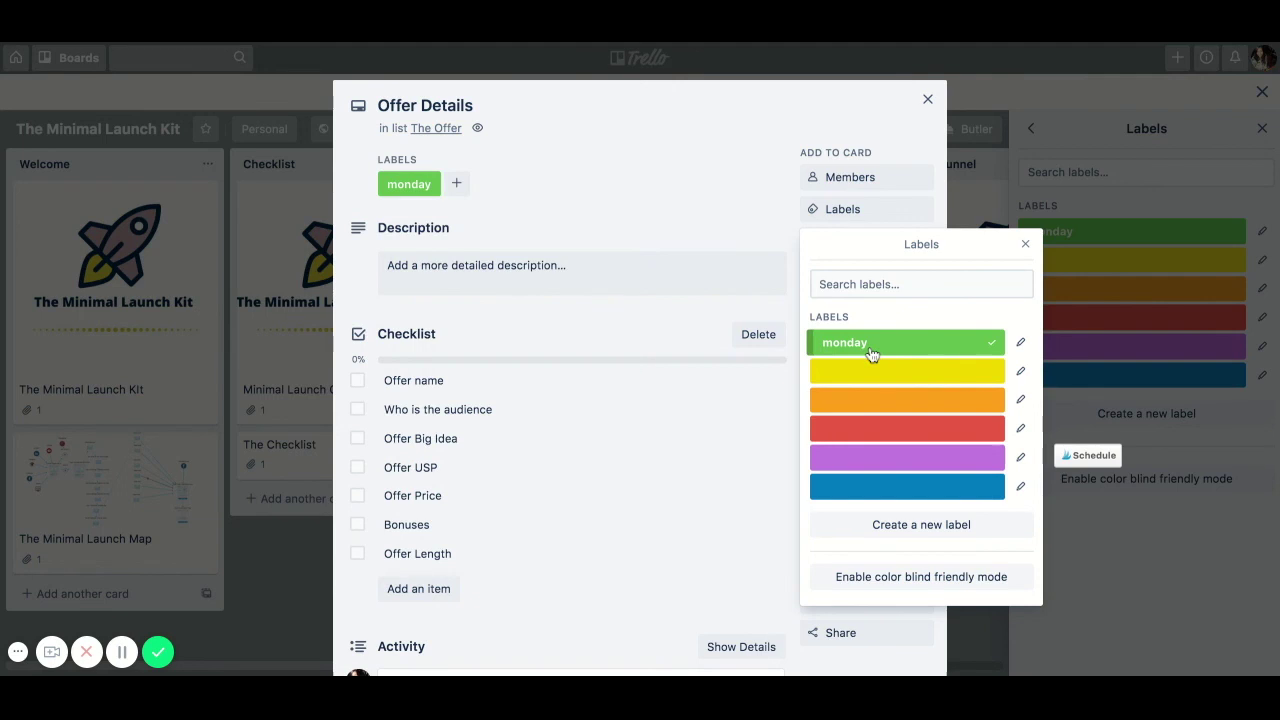
pyautogui.click(927, 99)
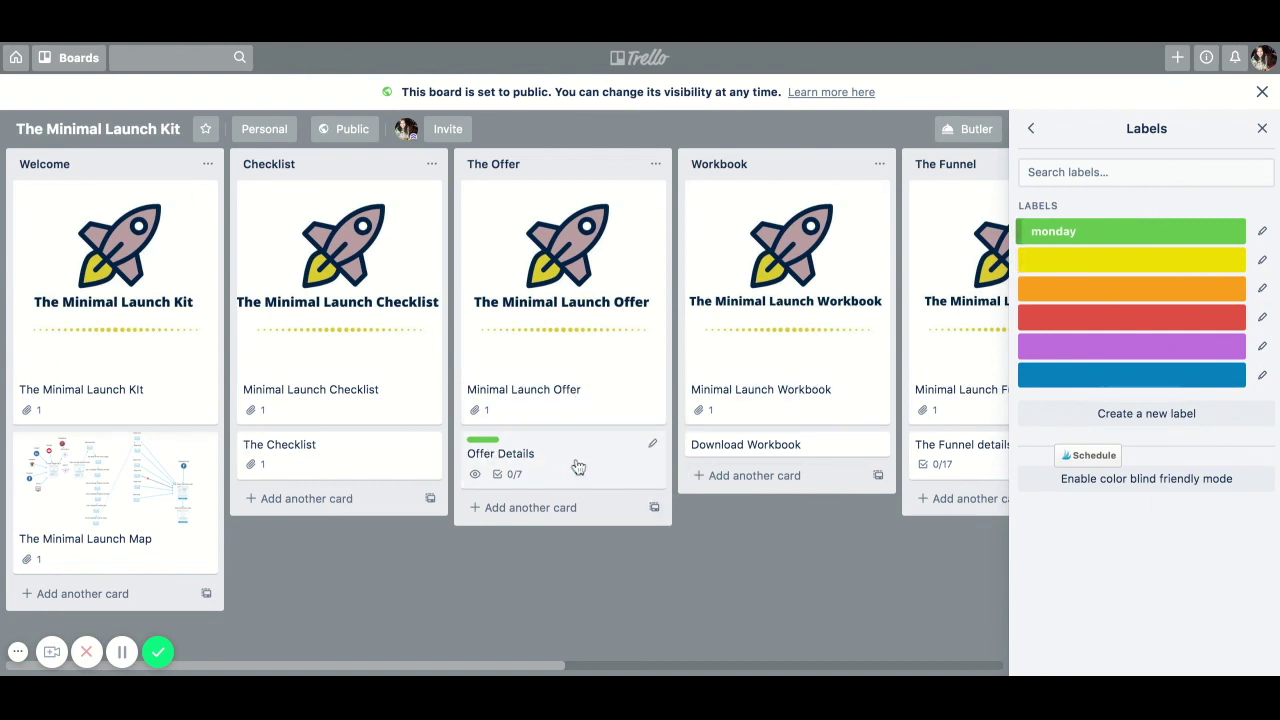
# - Reopen the Offer Details card to examine its label and the available label choices, then leave it without changes
pyautogui.click(520, 453)
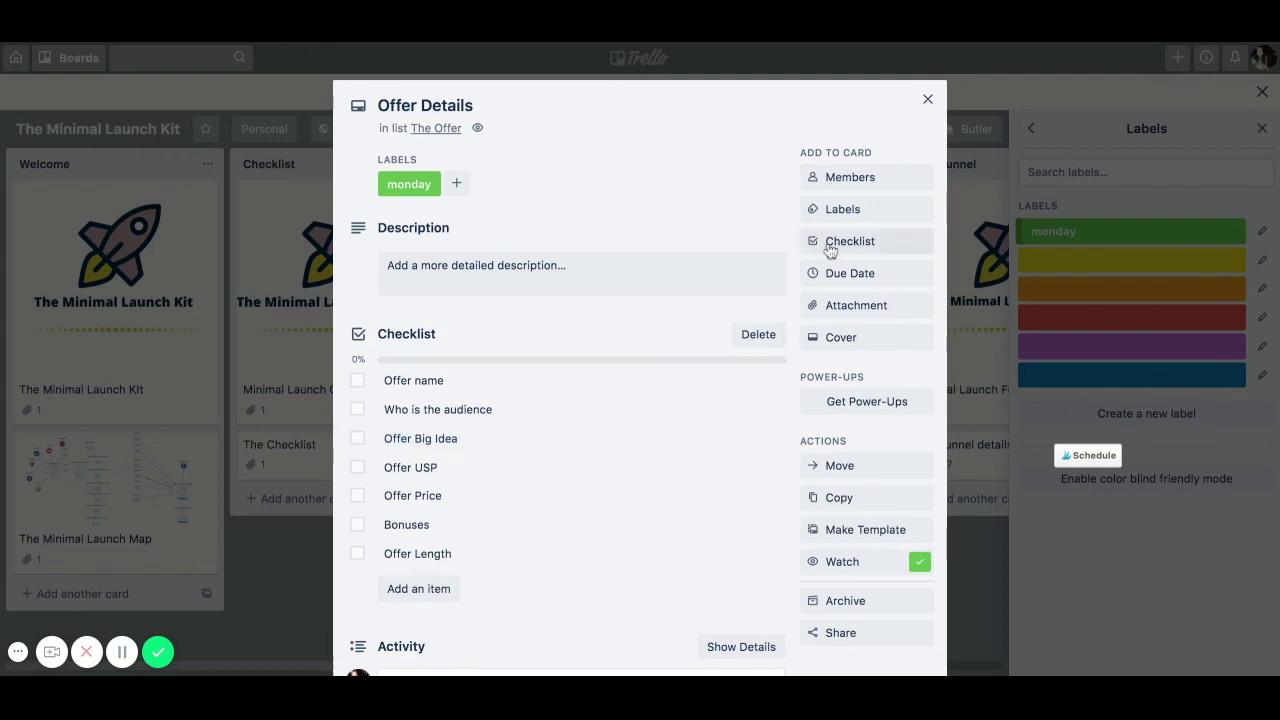
pyautogui.click(418, 190)
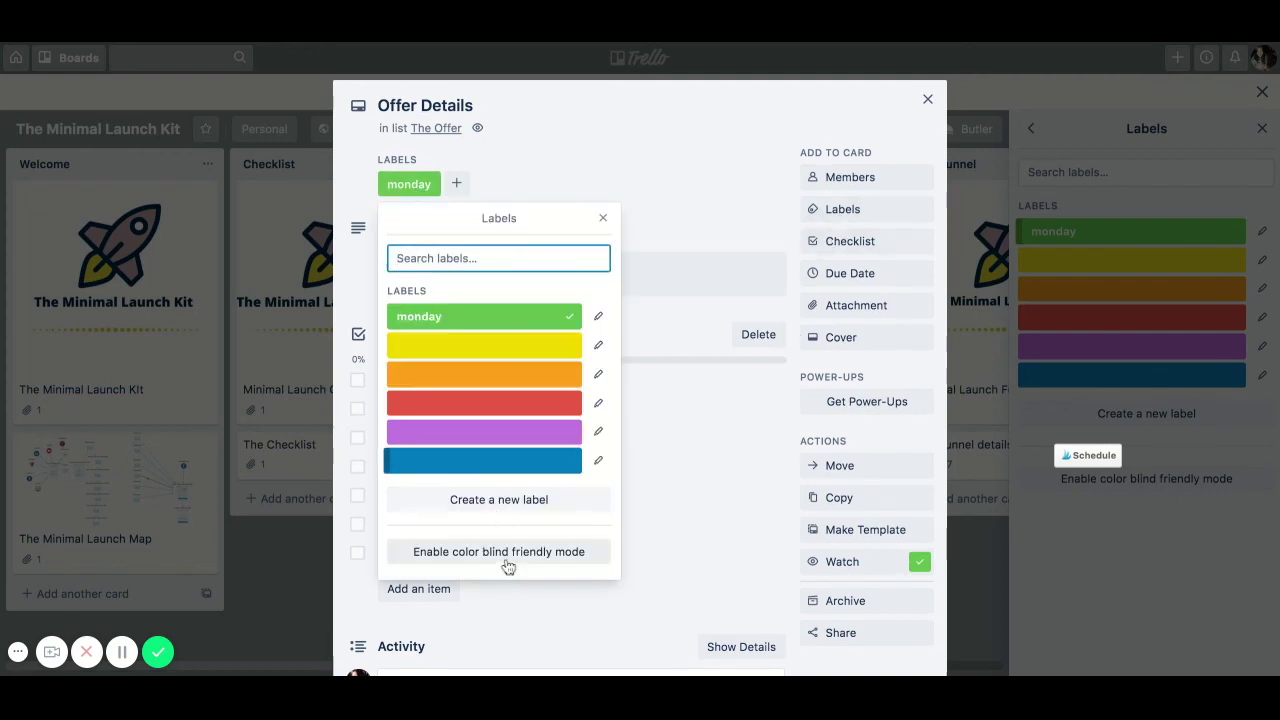
pyautogui.click(604, 219)
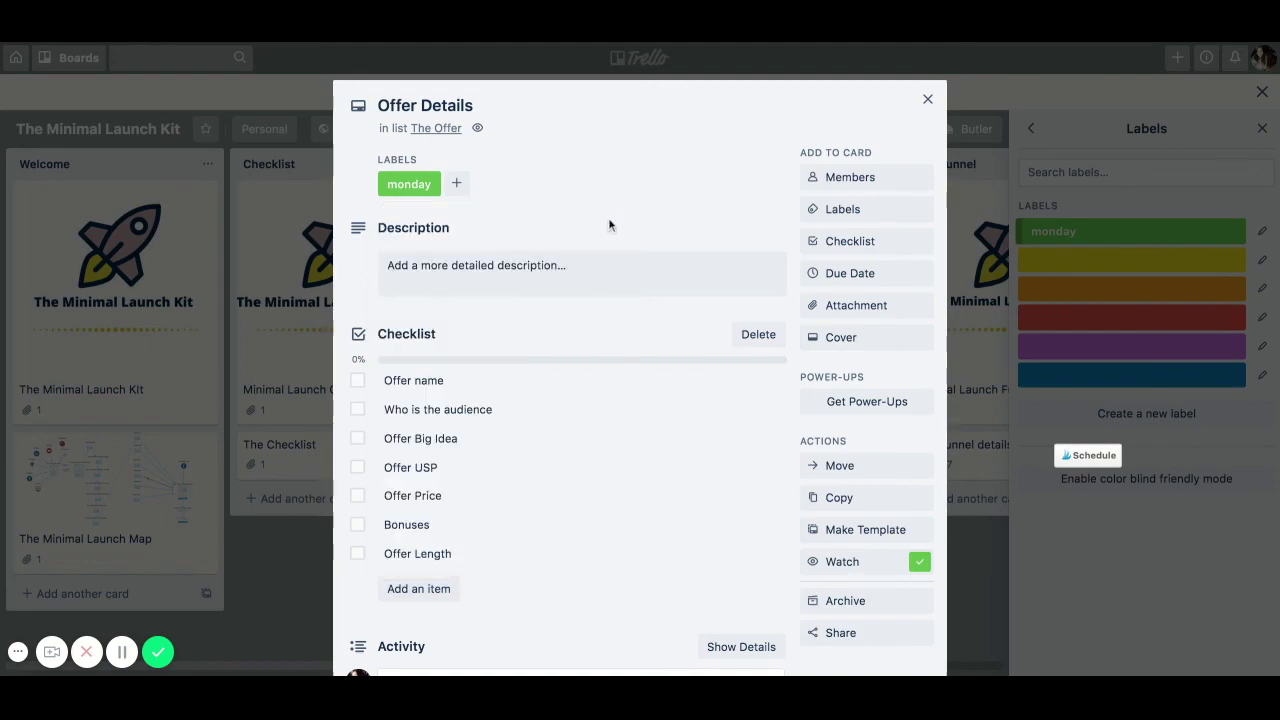
pyautogui.click(927, 99)
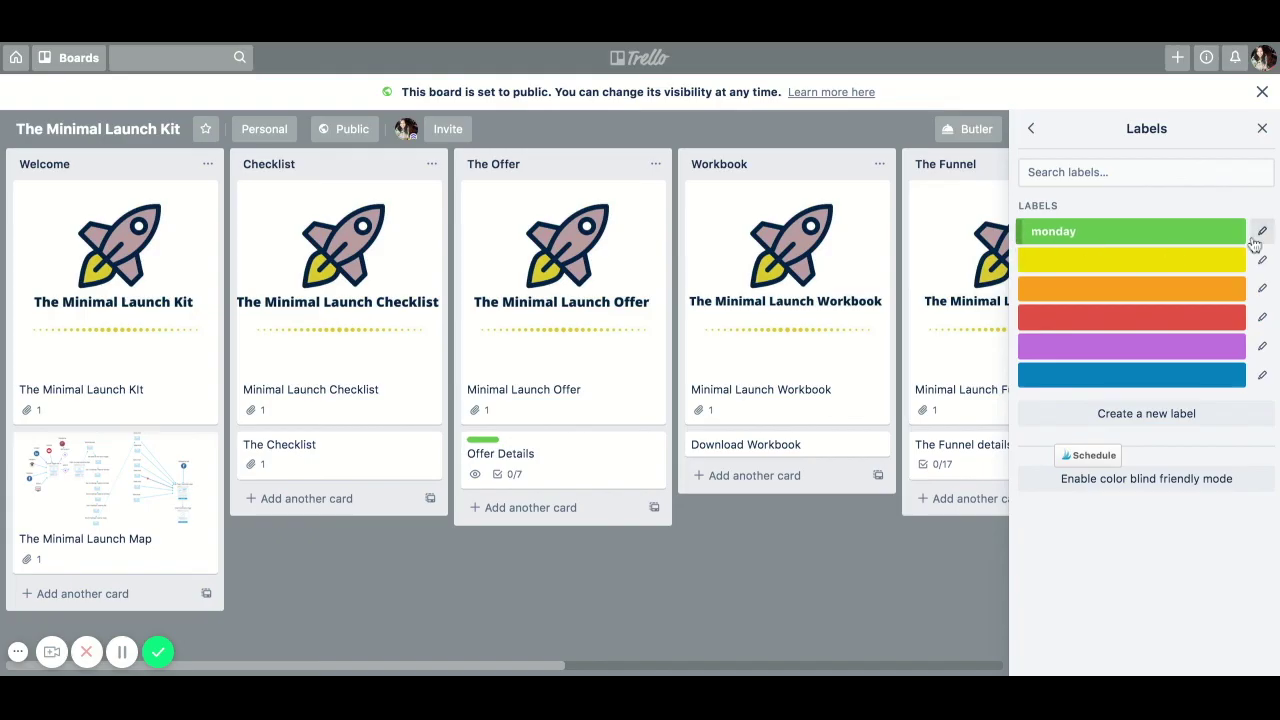
# - Clear the green label's name, save it, and close the board menu
pyautogui.click(1262, 233)
pyautogui.press('BackSpace')
pyautogui.click(1058, 492)
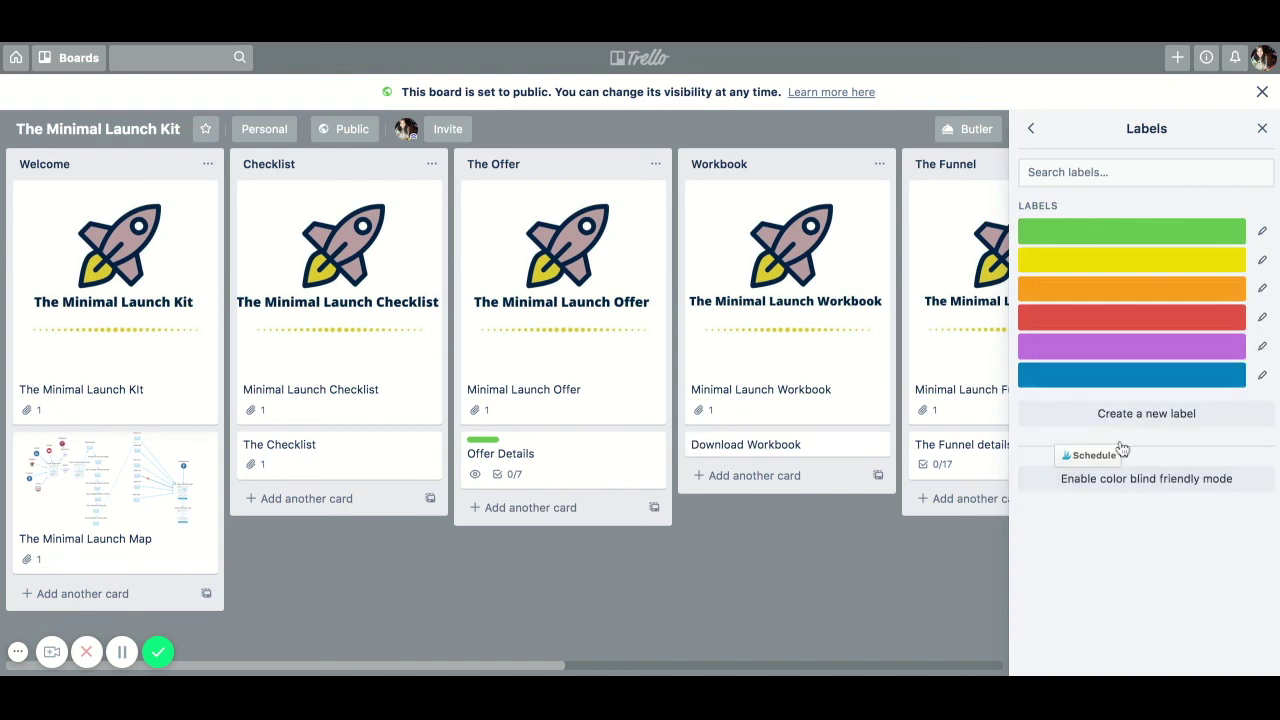
pyautogui.click(1262, 128)
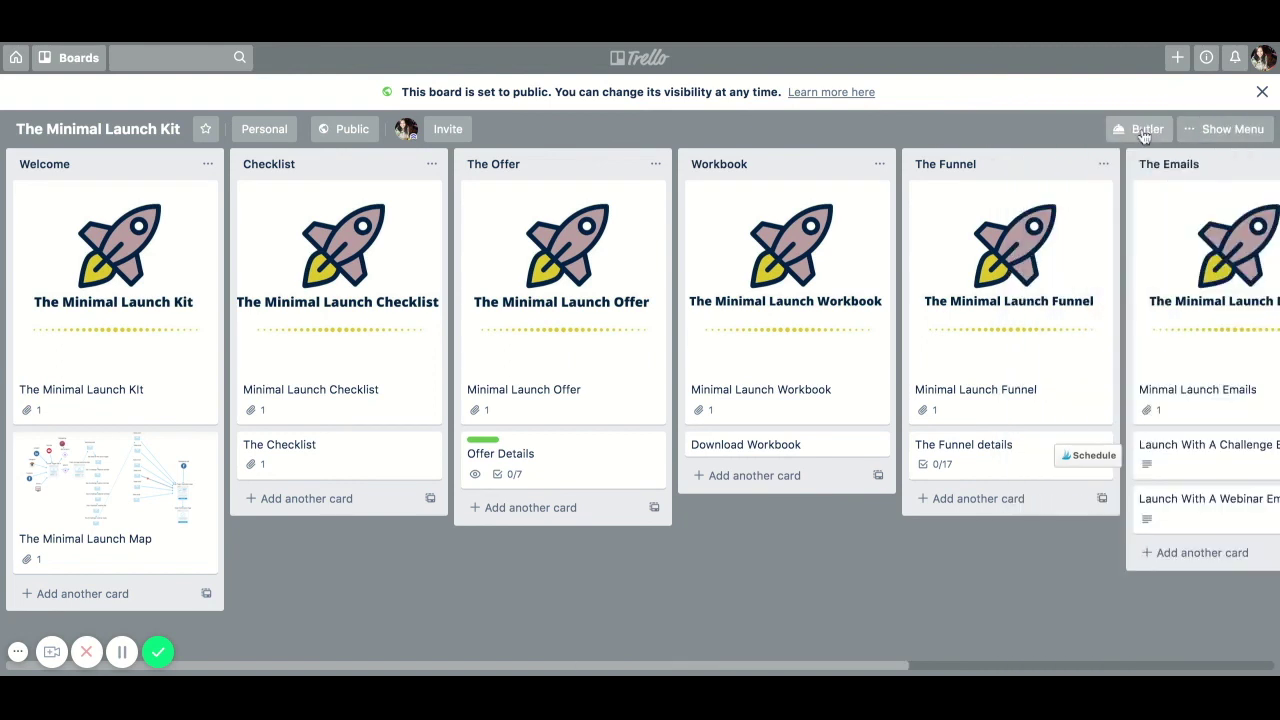